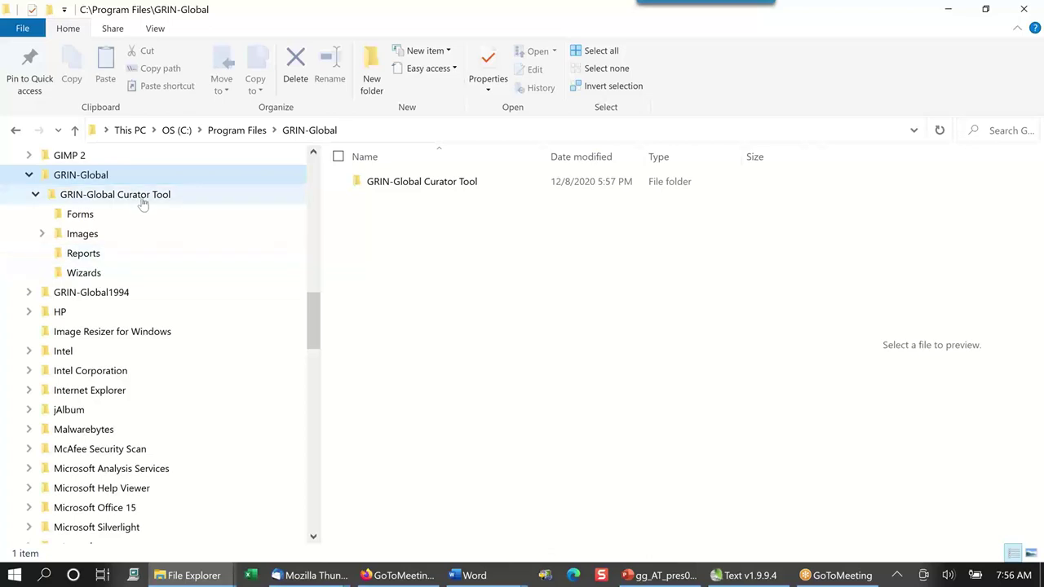
# - Switch through the open File Explorer windows to the second Explorer window
pyautogui.moveTo(143, 204)
pyautogui.mouseDown()
pyautogui.moveTo(158, 212)
pyautogui.moveTo(140, 204)
pyautogui.mouseUp()
pyautogui.click(126, 201)
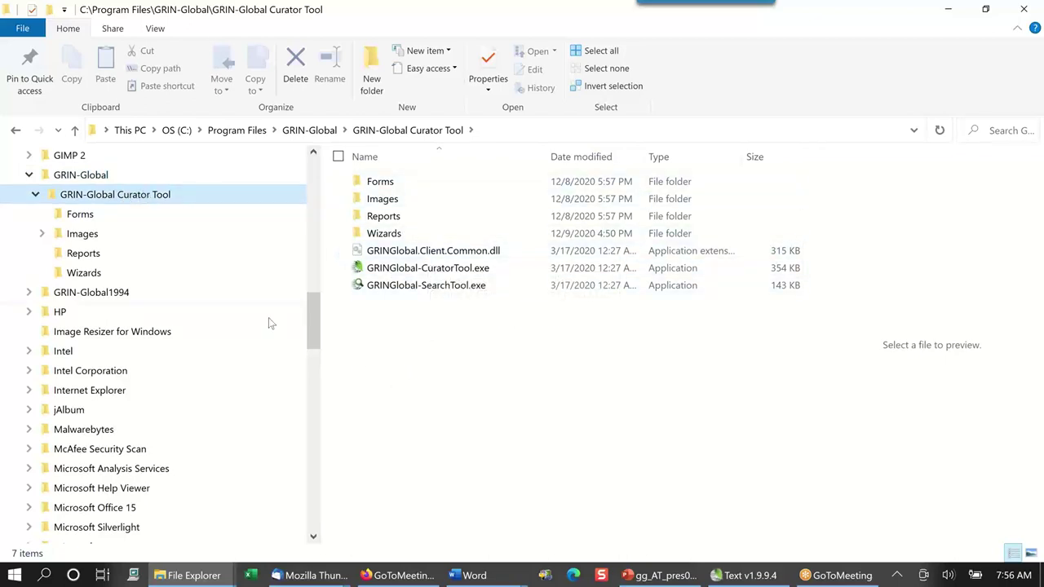
pyautogui.click(186, 576)
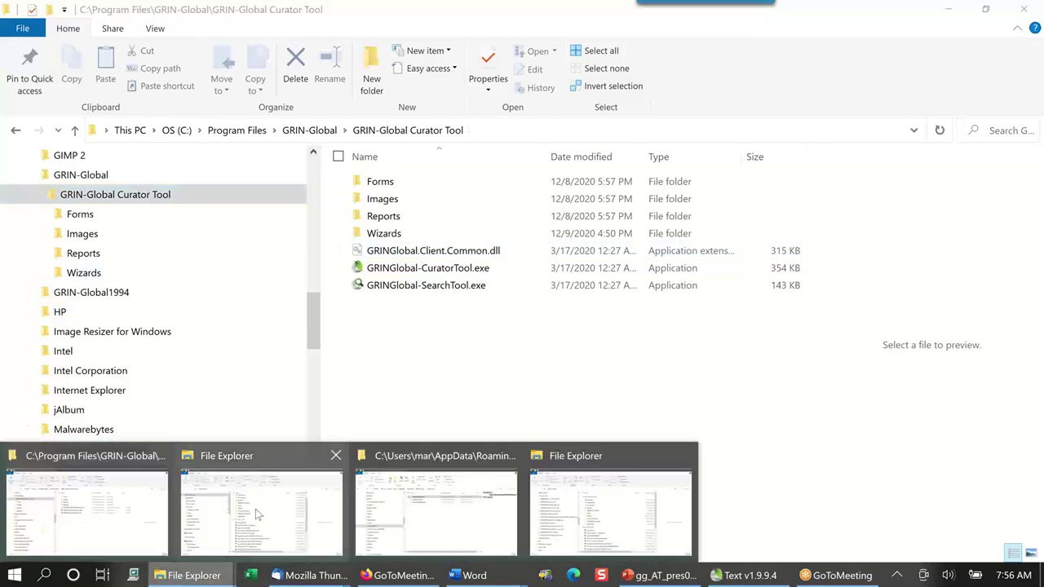
pyautogui.click(255, 514)
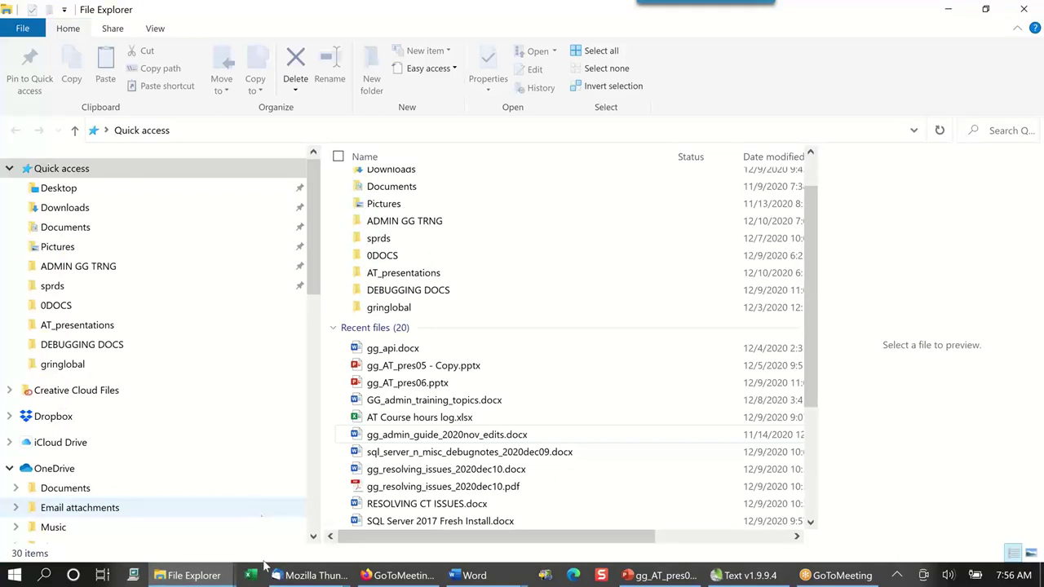
pyautogui.click(182, 575)
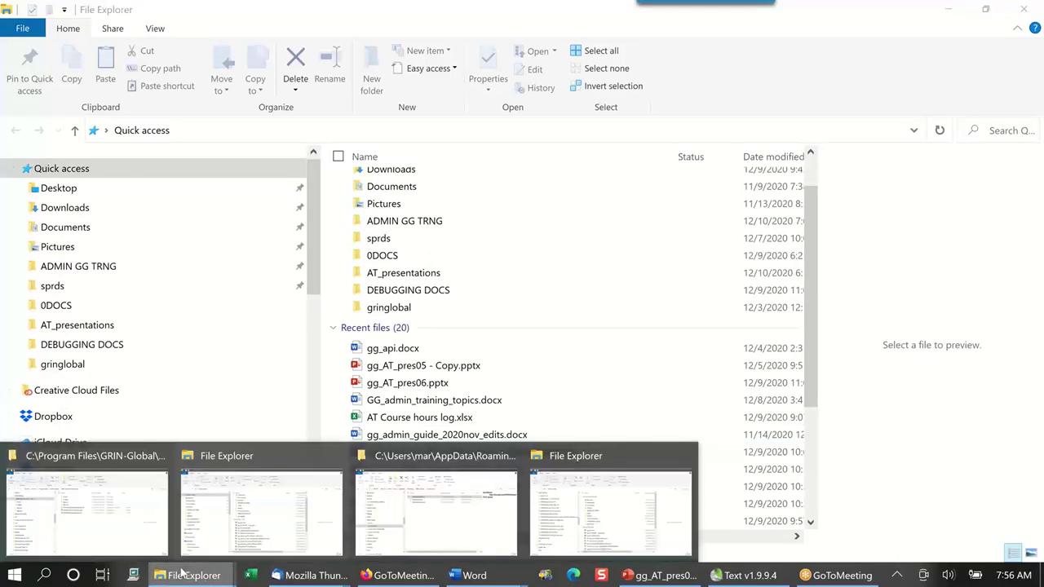
pyautogui.click(273, 513)
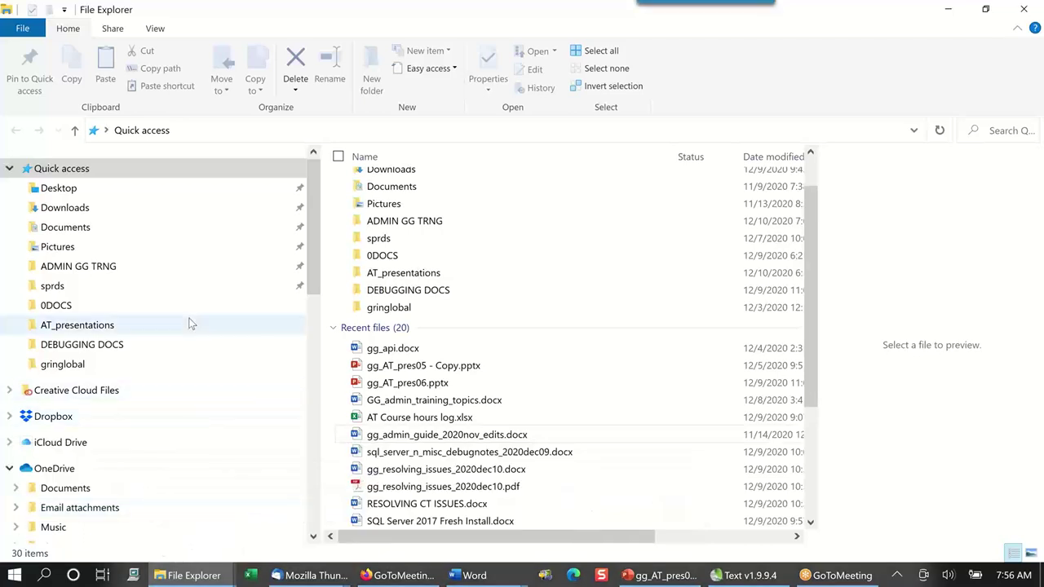
# - Expand OS (C:) > ProgramData > GRIN-Global > Curator Tool in the folder tree
pyautogui.scroll(-4, 189, 326)
pyautogui.scroll(-5, 186, 328)
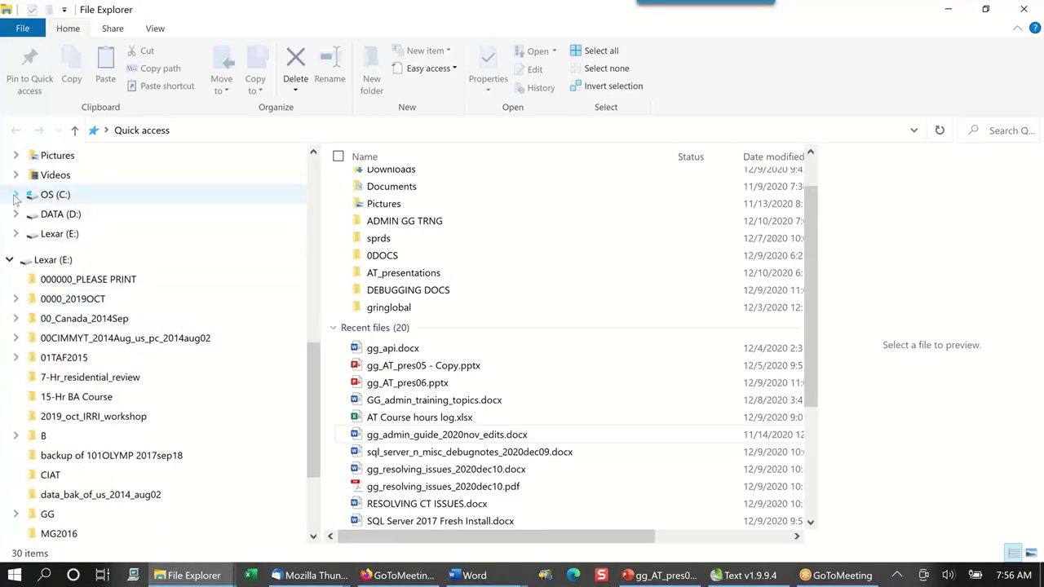
pyautogui.click(16, 194)
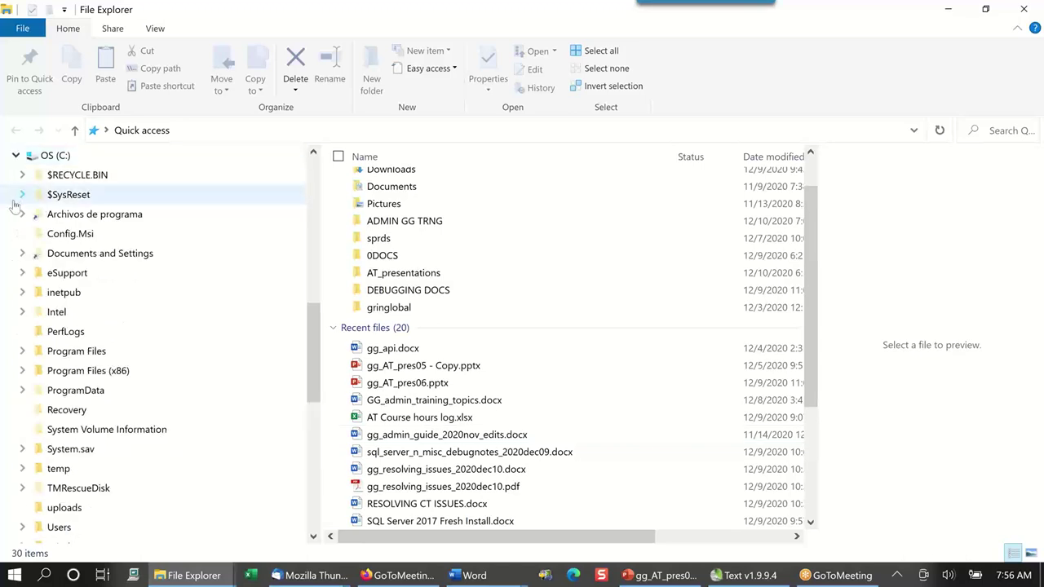
pyautogui.scroll(-2, 182, 349)
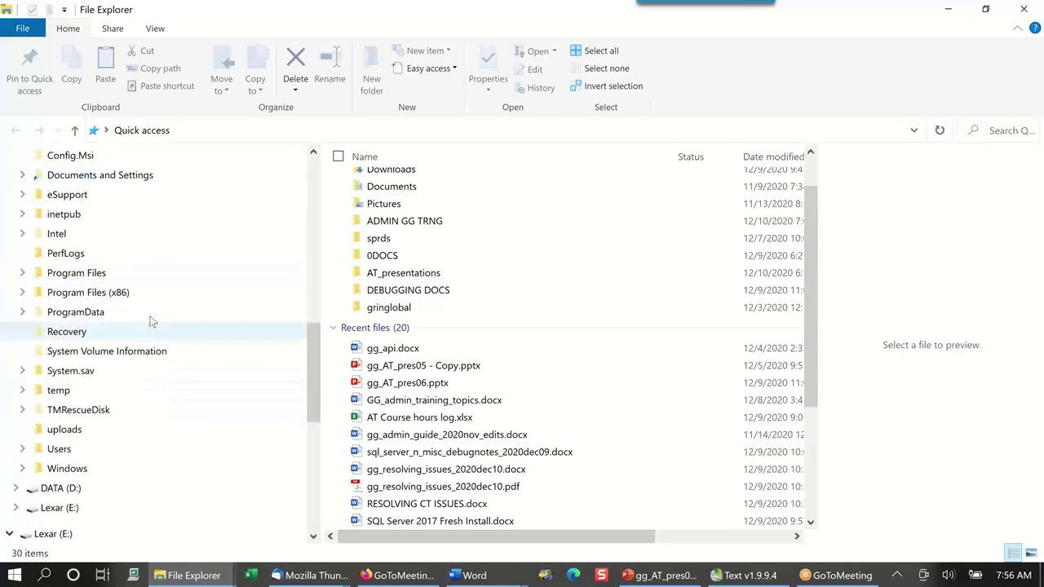
pyautogui.click(24, 316)
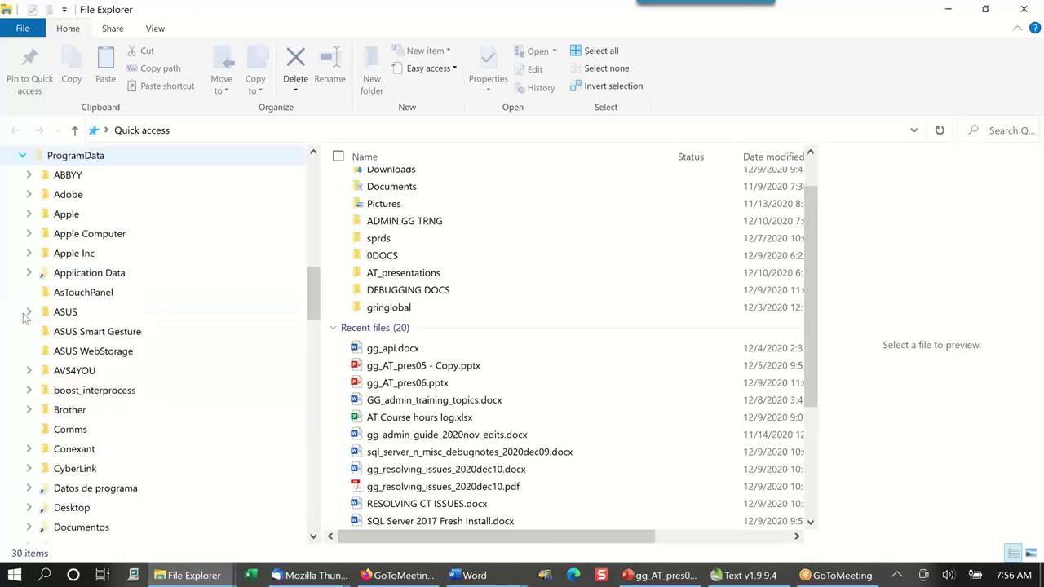
pyautogui.scroll(-5, 158, 278)
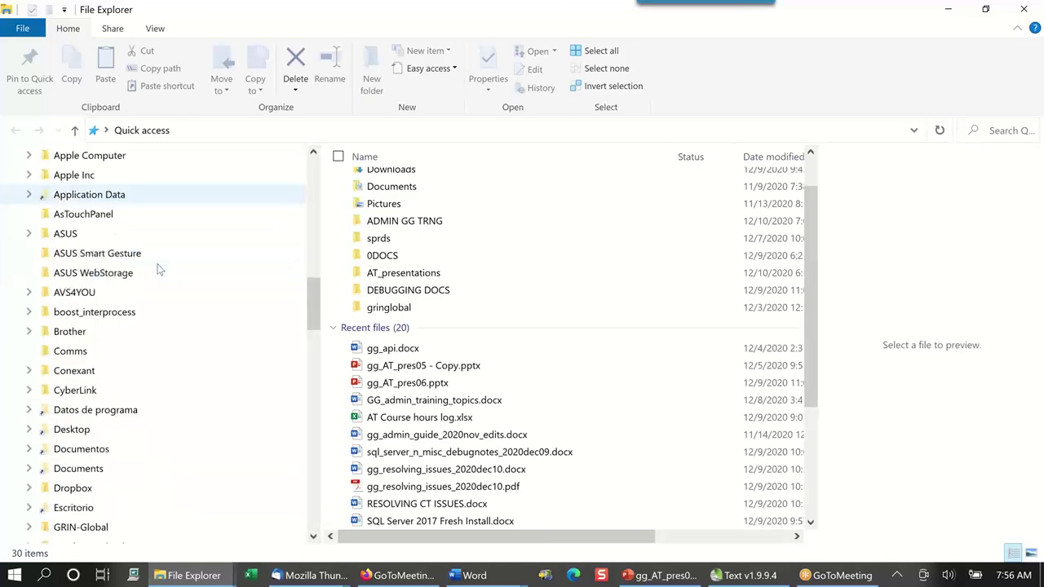
pyautogui.click(31, 332)
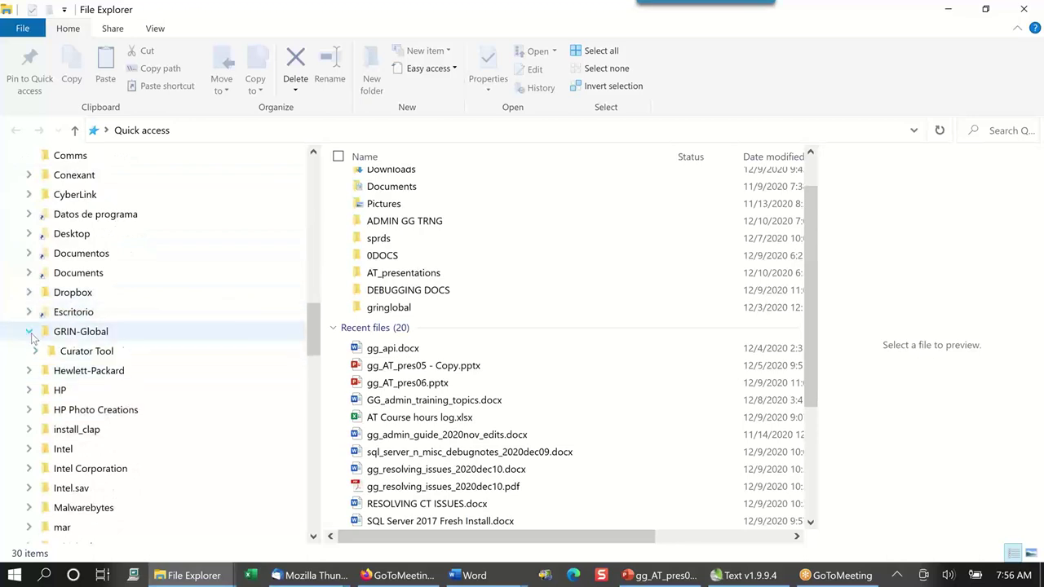
pyautogui.click(36, 350)
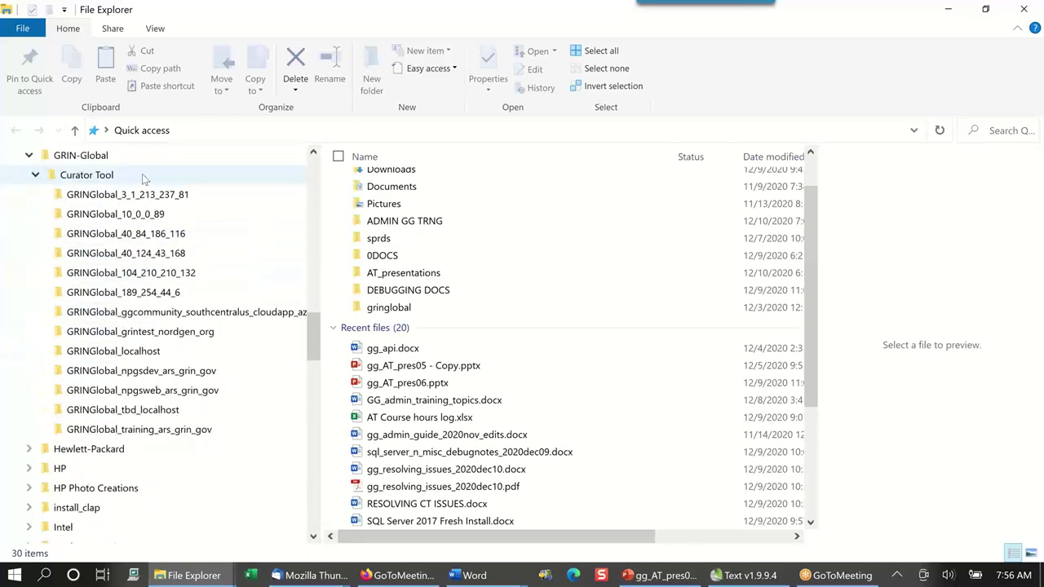
# - Open C:\ProgramData\GRIN-Global\Curator Tool to list its 16 items, including the three .txt files
pyautogui.click(143, 179)
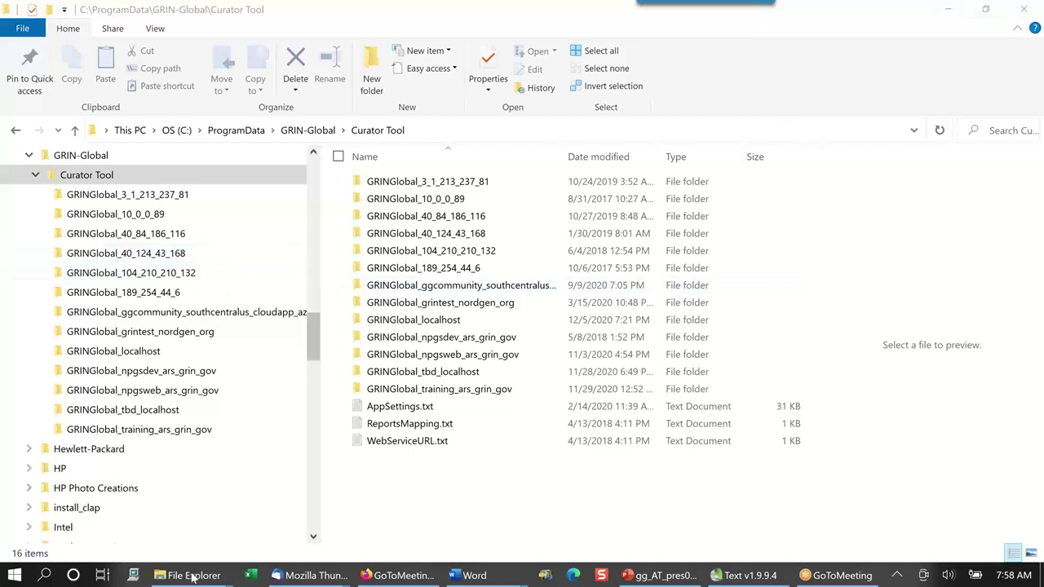
# - Bring up the AppData Roaming Curator Tool folder holding WebServiceURL.txt, AppSettings.txt and ReportsMapping.txt
pyautogui.moveTo(193, 576)
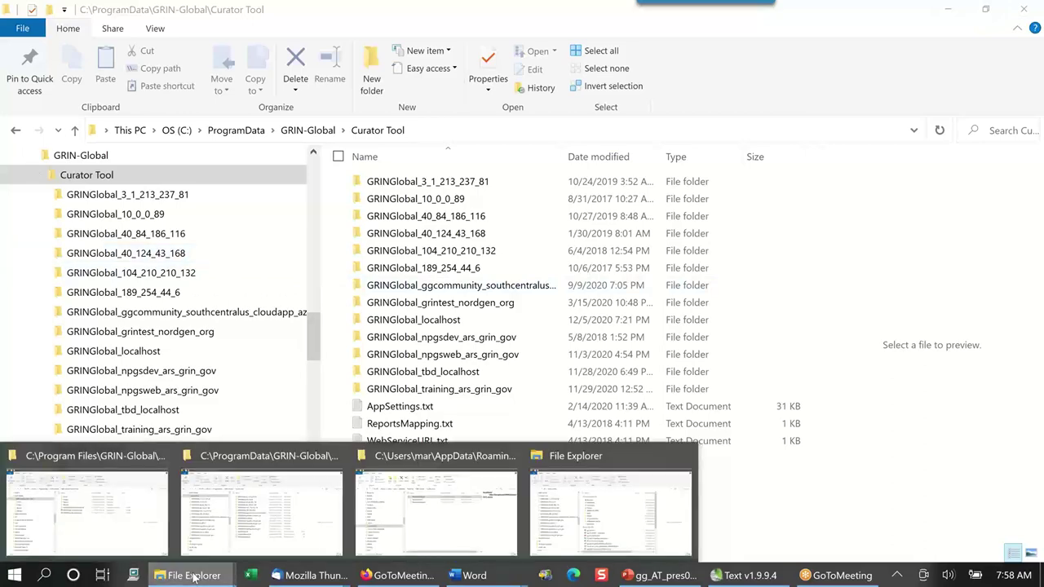
pyautogui.click(436, 529)
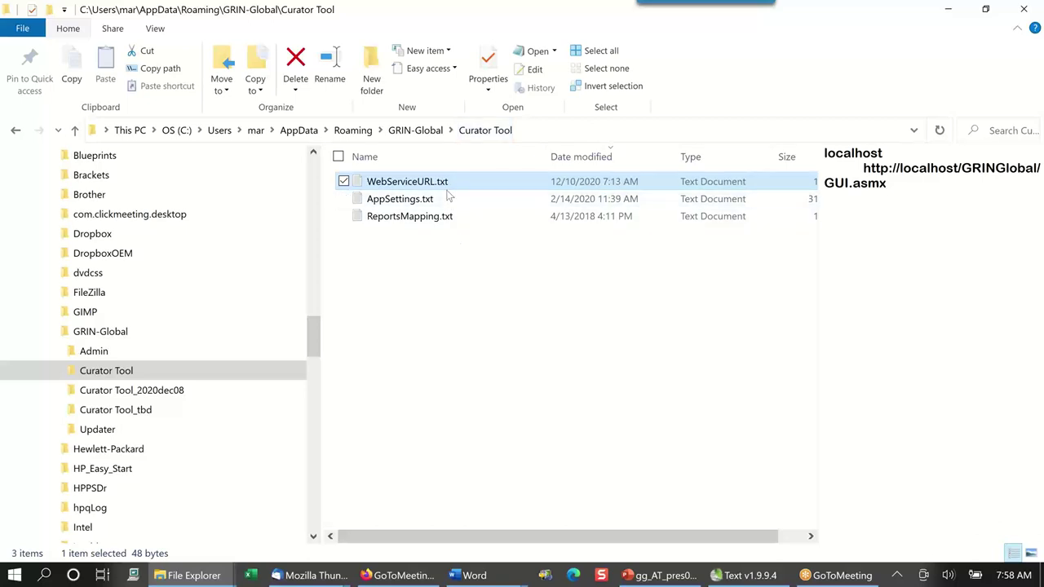
# - Review PowerPoint slide 16 on the first run, then return to the AppData Curator Tool folder
pyautogui.click(657, 577)
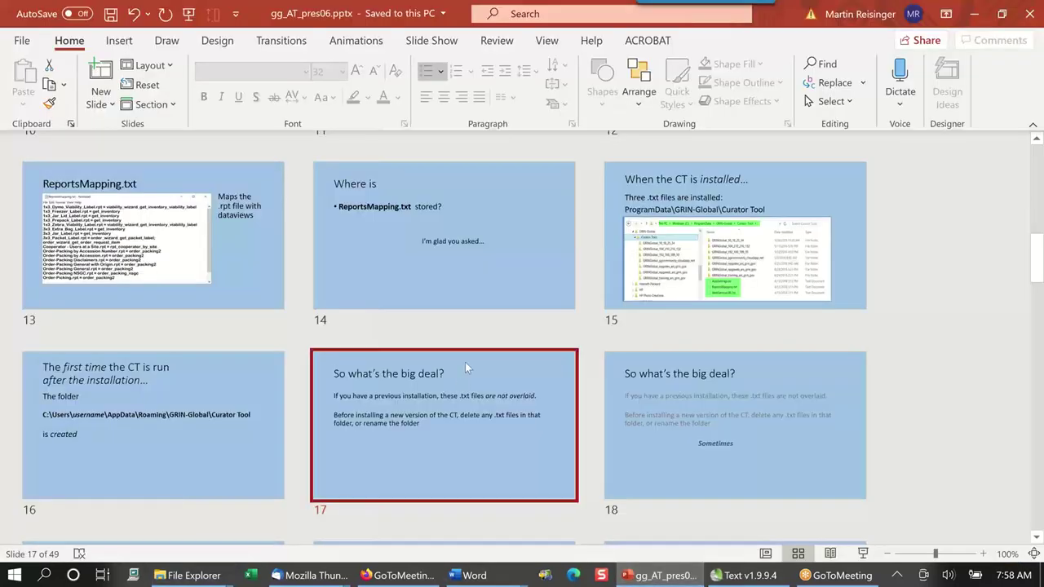
pyautogui.click(224, 442)
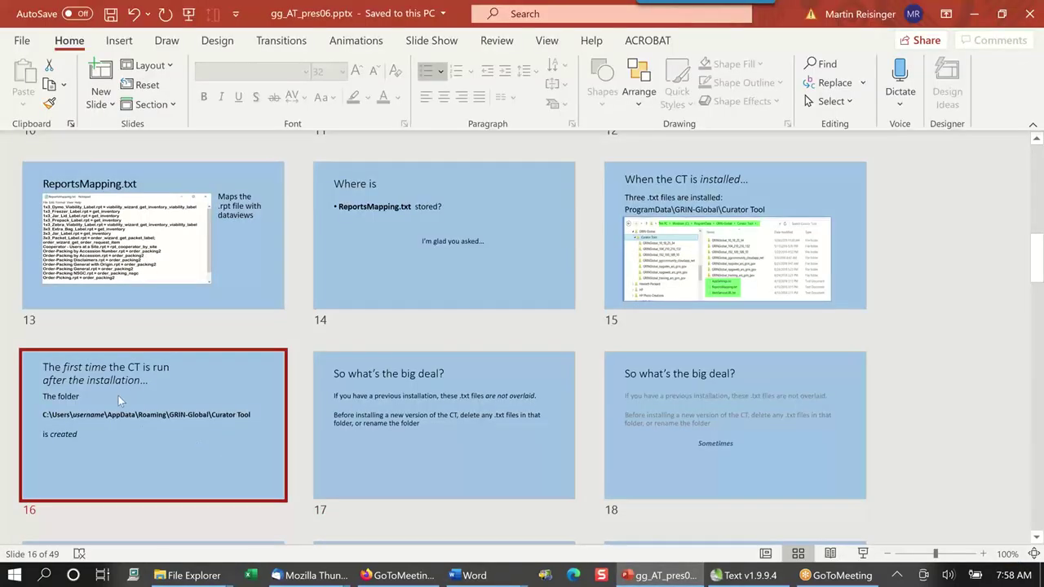
pyautogui.scroll(-2, 118, 396)
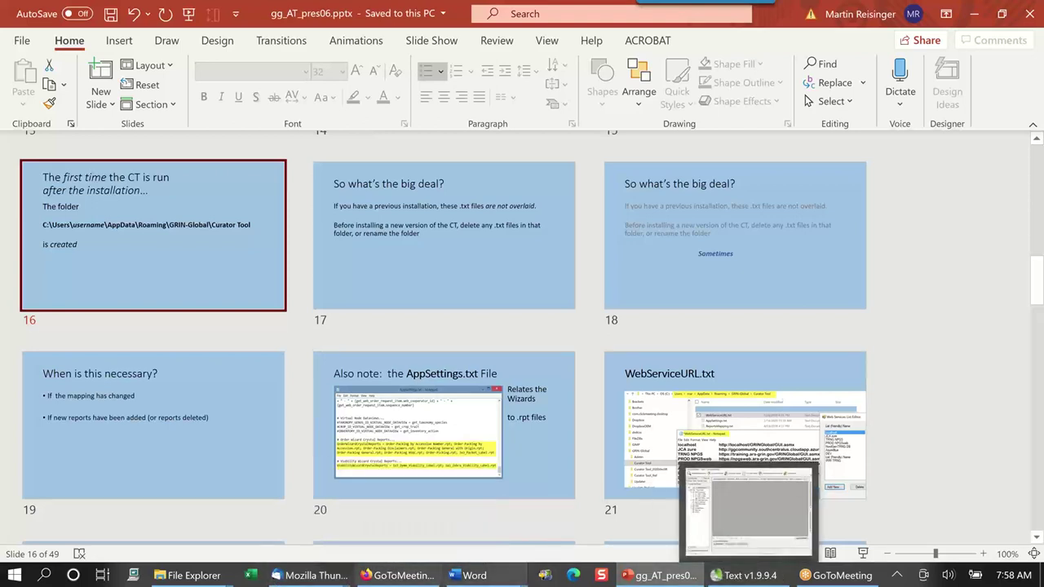
pyautogui.moveTo(191, 576)
pyautogui.click(434, 519)
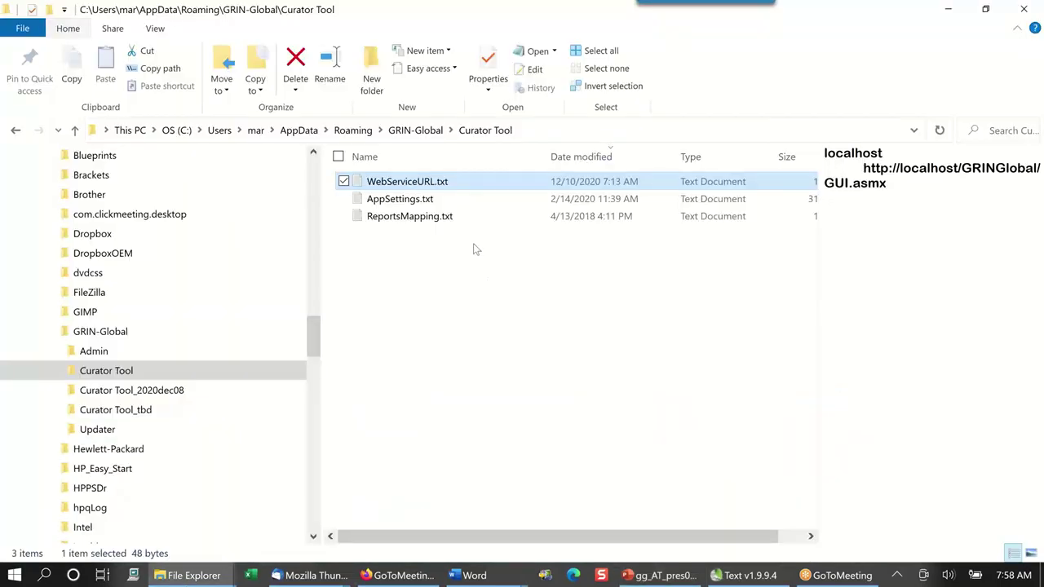
# - Delete WebServiceURL.txt, AppSettings.txt and ReportsMapping.txt, then delete the emptied Curator Tool folder
pyautogui.keyDown('shift'); pyautogui.click(447, 219); pyautogui.keyUp('shift')
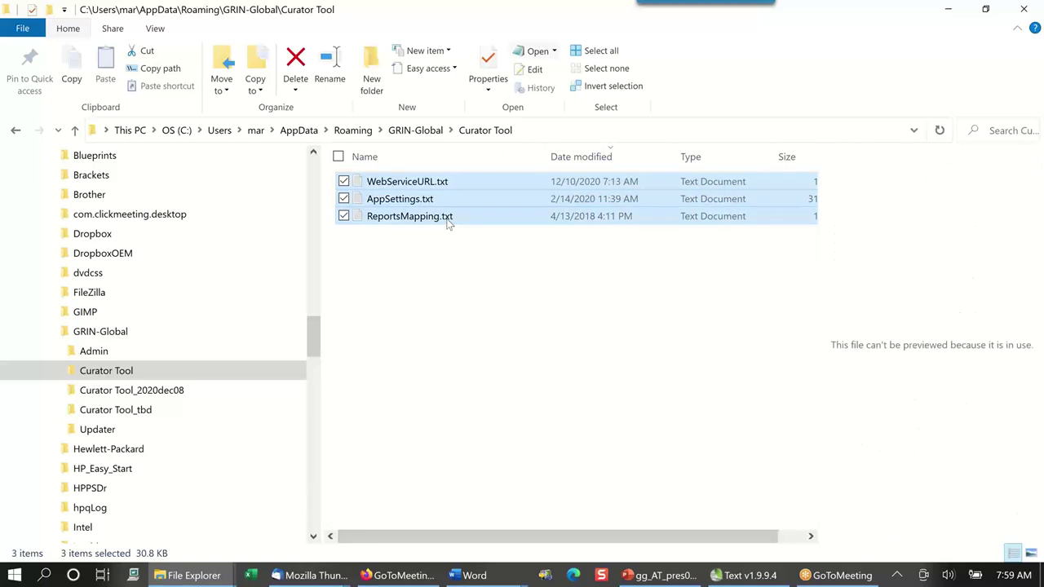
pyautogui.press('Delete')
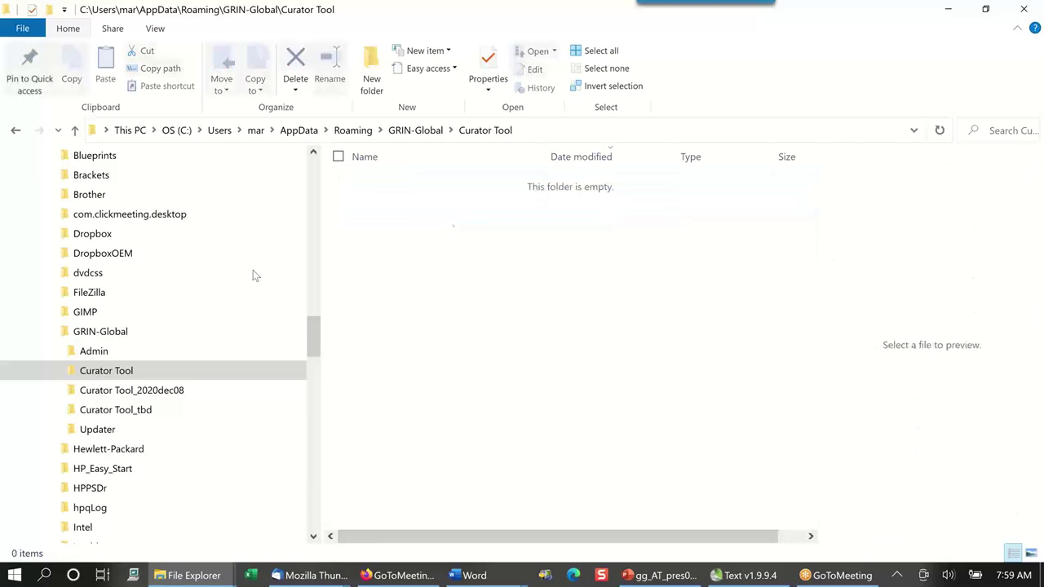
pyautogui.click(104, 372)
pyautogui.rightClick(104, 373)
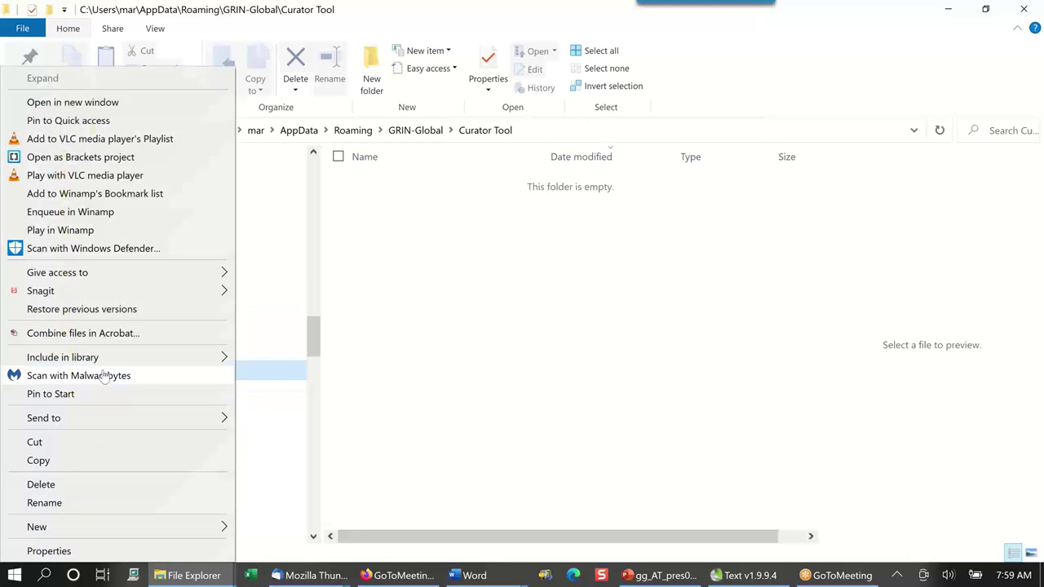
pyautogui.click(68, 491)
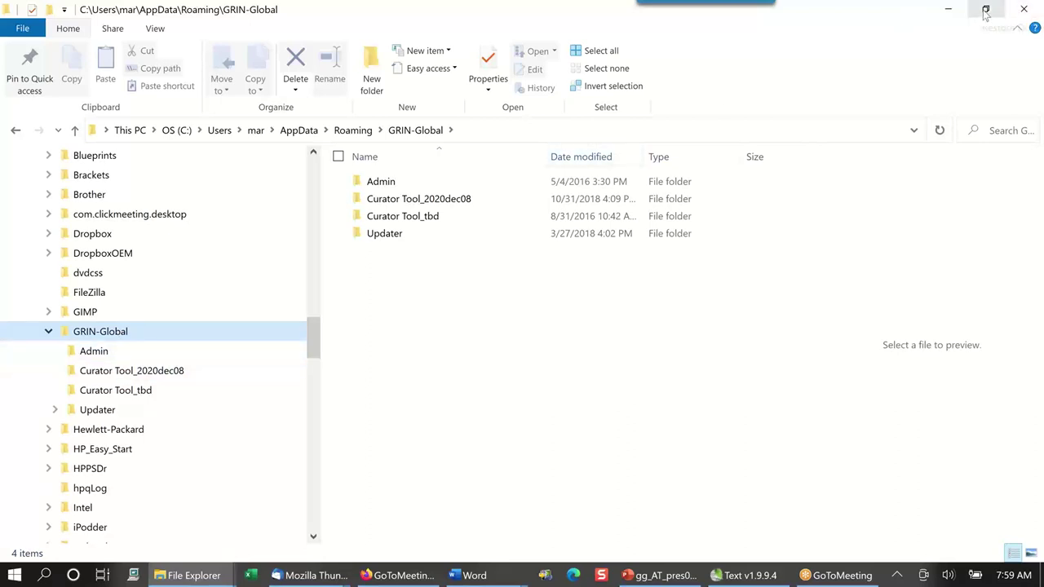
# - Bring the running Curator Tool v1.9.9.4 to the front and close it
pyautogui.click(747, 576)
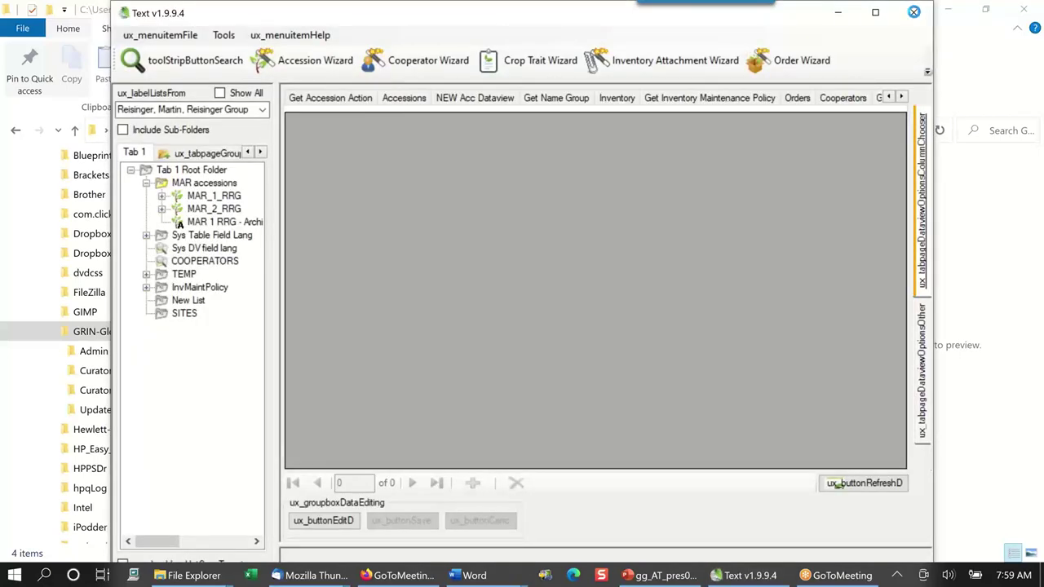
pyautogui.click(915, 13)
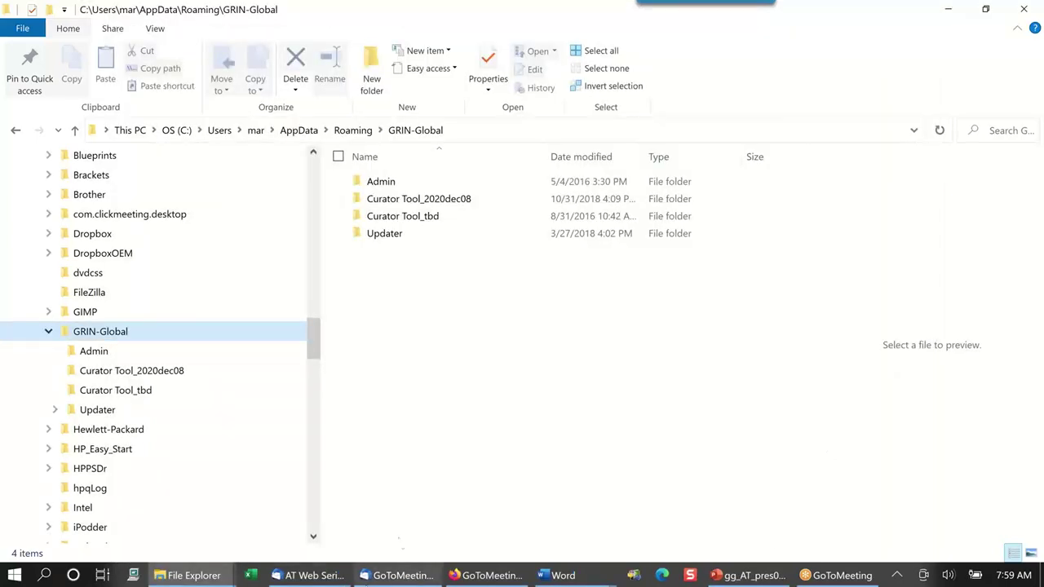
# - Restore the Explorer window from full screen, widen it, and narrow the navigation pane
pyautogui.click(987, 14)
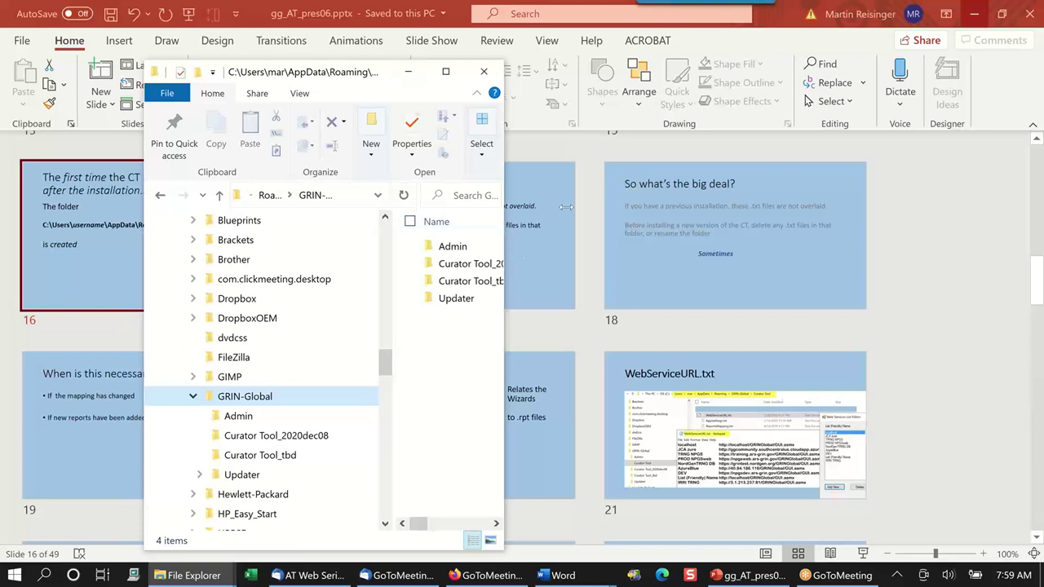
pyautogui.moveTo(504, 222); pyautogui.dragTo(600, 222)
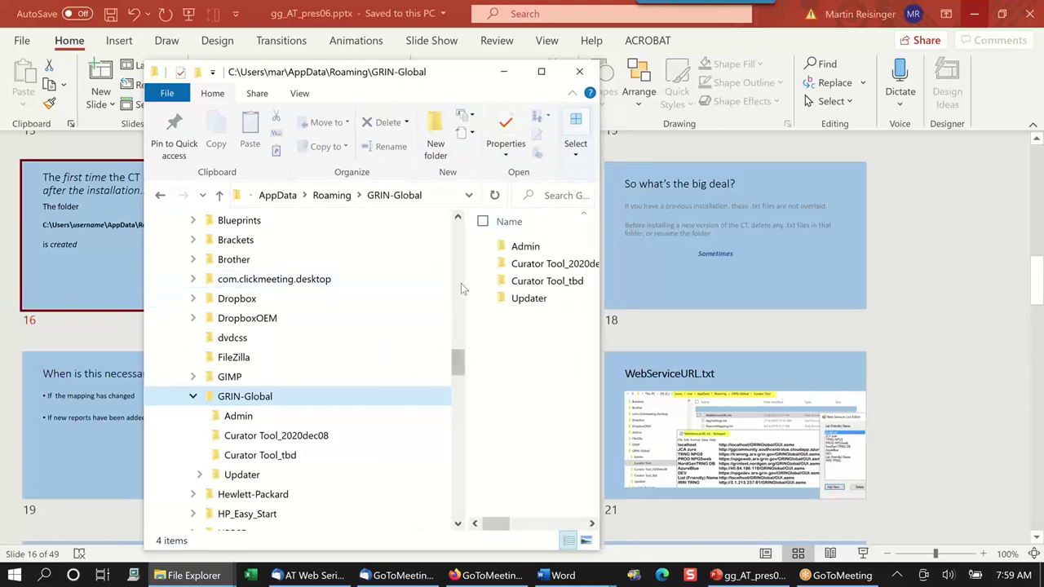
pyautogui.moveTo(464, 283); pyautogui.dragTo(377, 279)
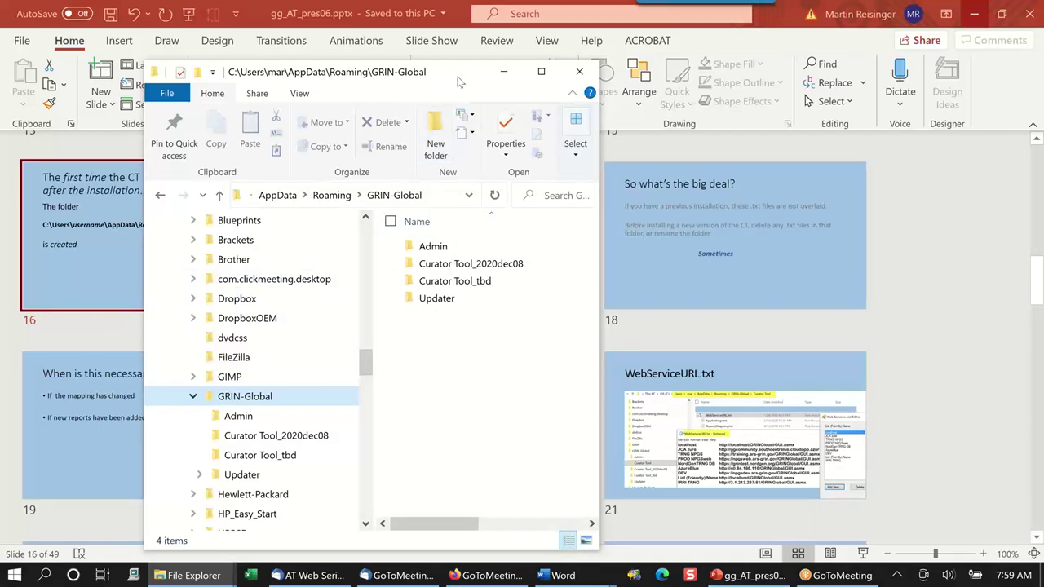
# - Move the GRIN-Global folder window to the right side and open the Start menu
pyautogui.moveTo(460, 82); pyautogui.dragTo(853, 47)
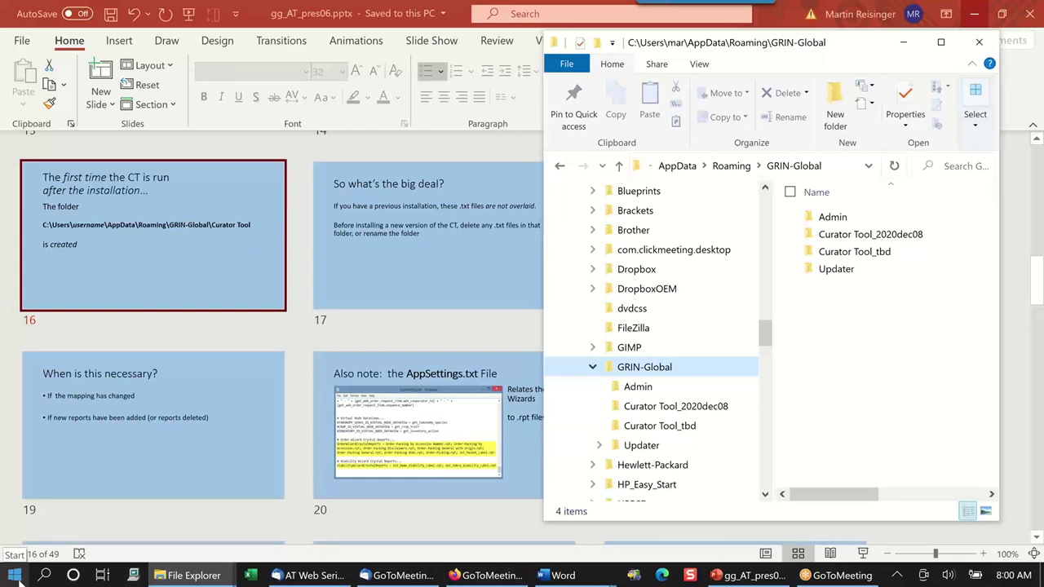
pyautogui.click(15, 576)
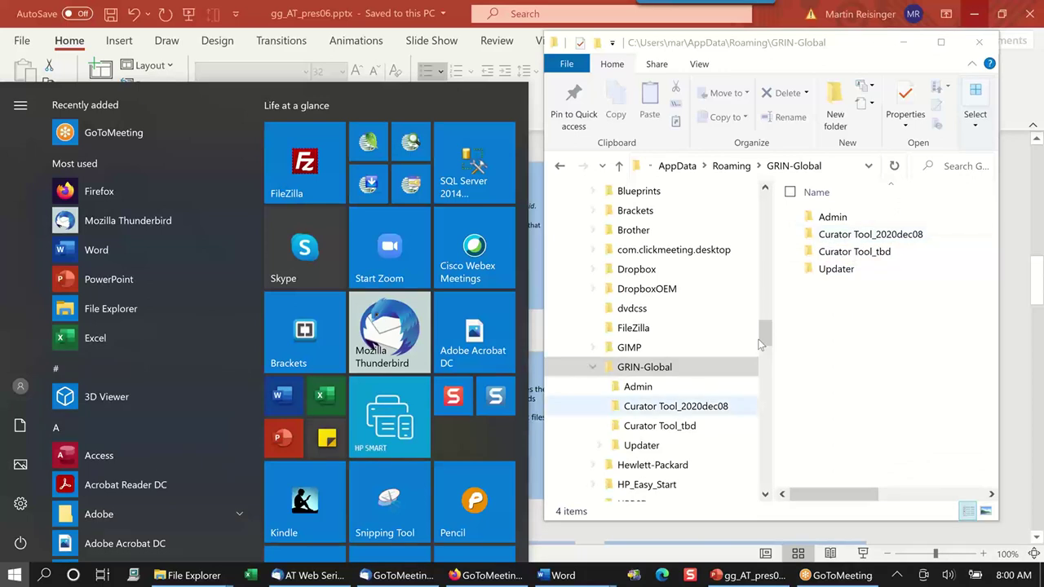
# - Launch GRIN-Global Curator Tool from its Start tile to reach the localhost Login dialog
pyautogui.click(377, 155)
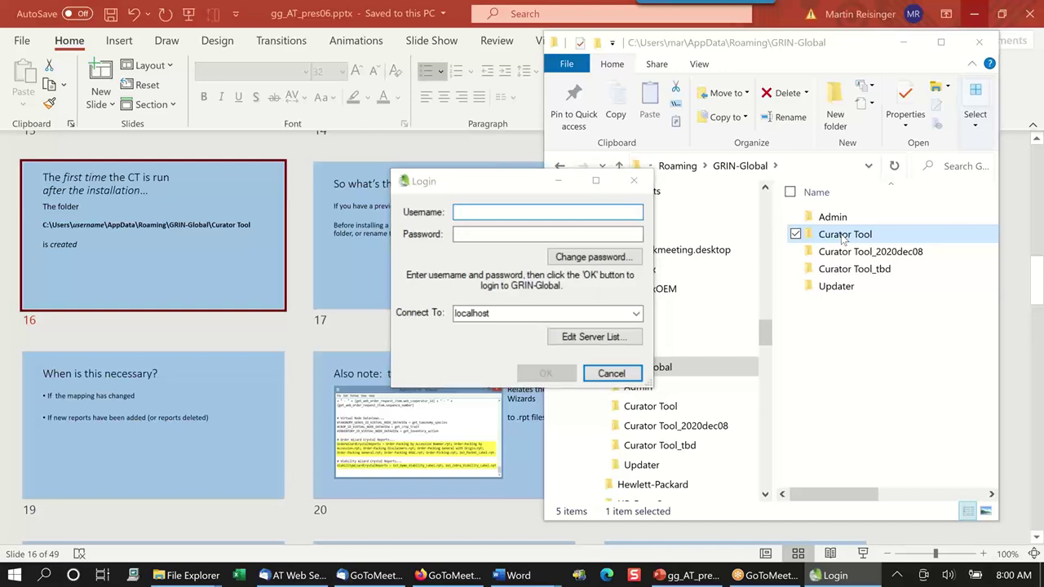
# - Open the recreated Curator Tool folder and its only file, WebServiceURL.txt
pyautogui.doubleClick(842, 234)
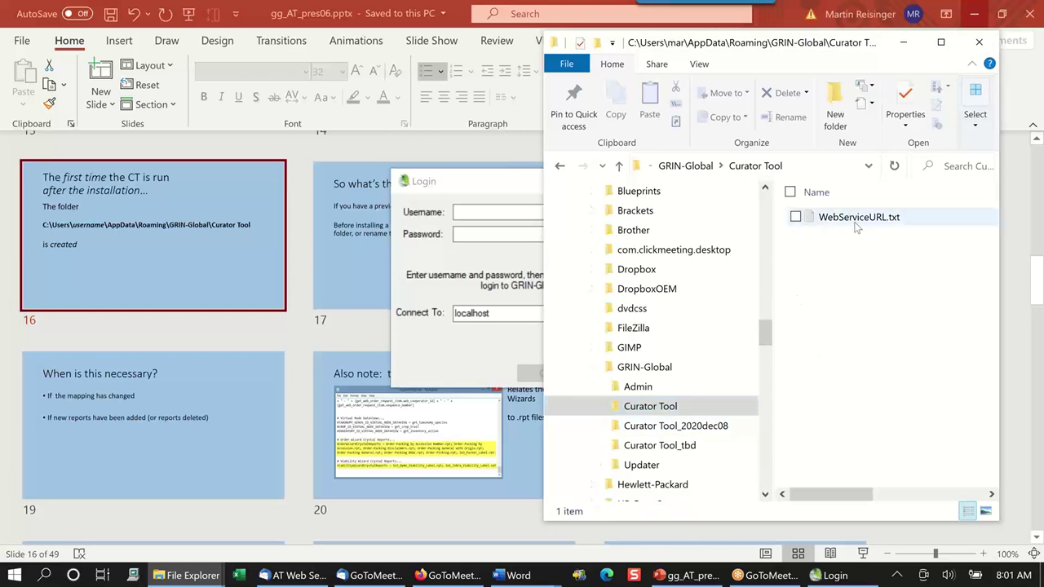
pyautogui.moveTo(857, 228)
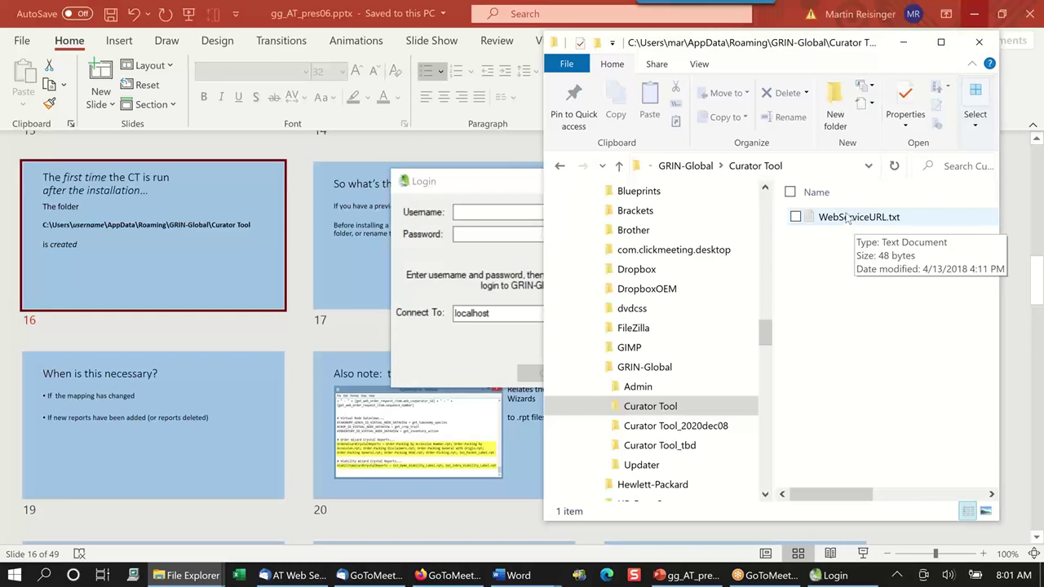
pyautogui.click(849, 217)
pyautogui.click(848, 216)
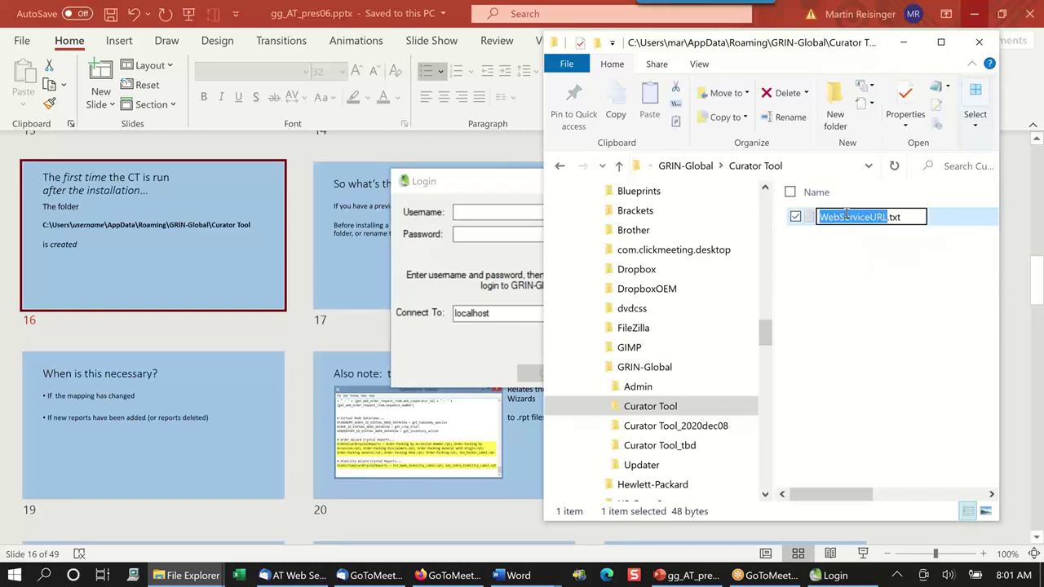
pyautogui.click(881, 255)
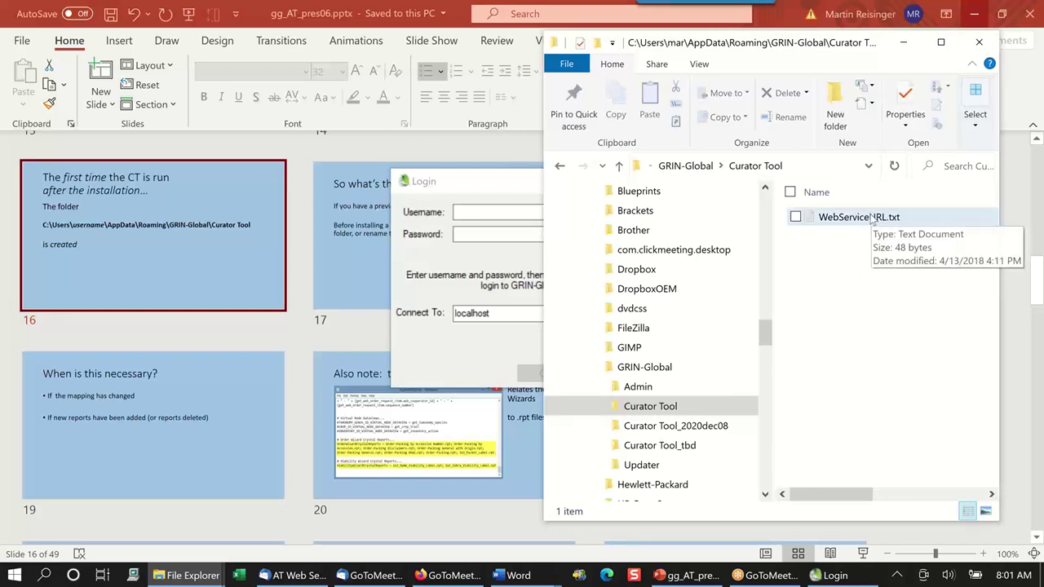
pyautogui.doubleClick(870, 217)
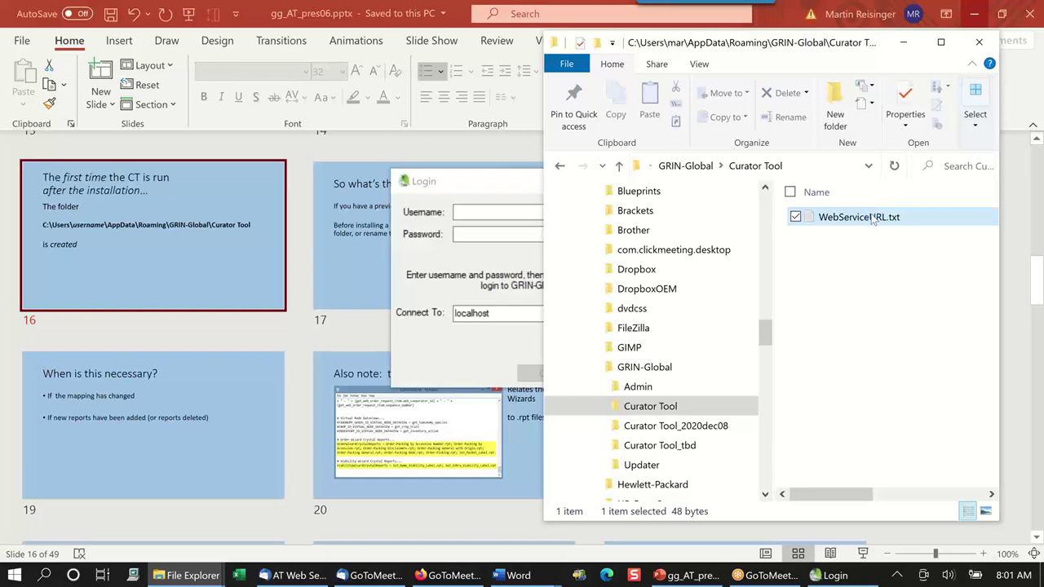
pyautogui.rightClick(874, 219)
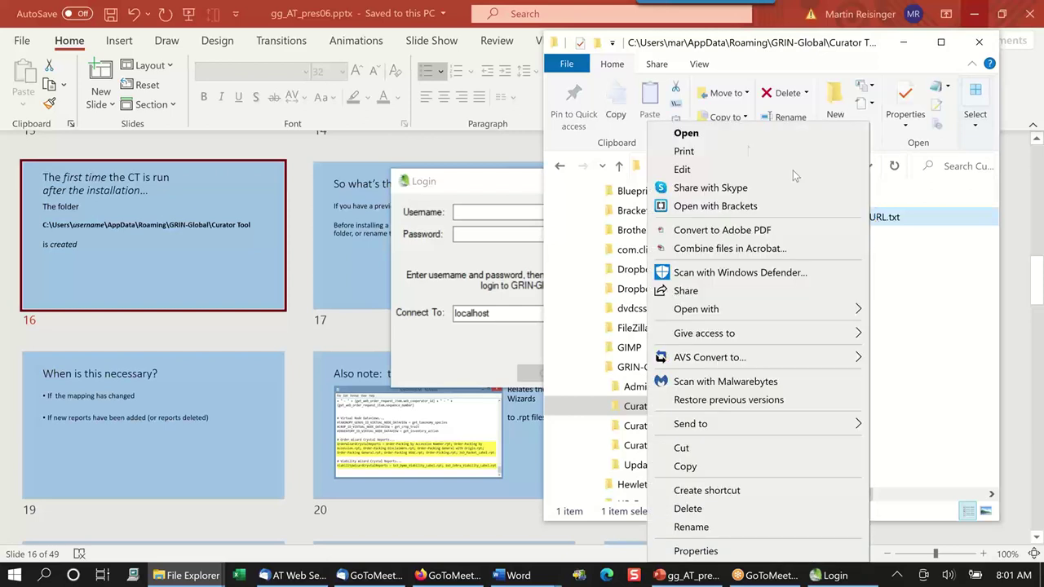
pyautogui.click(699, 137)
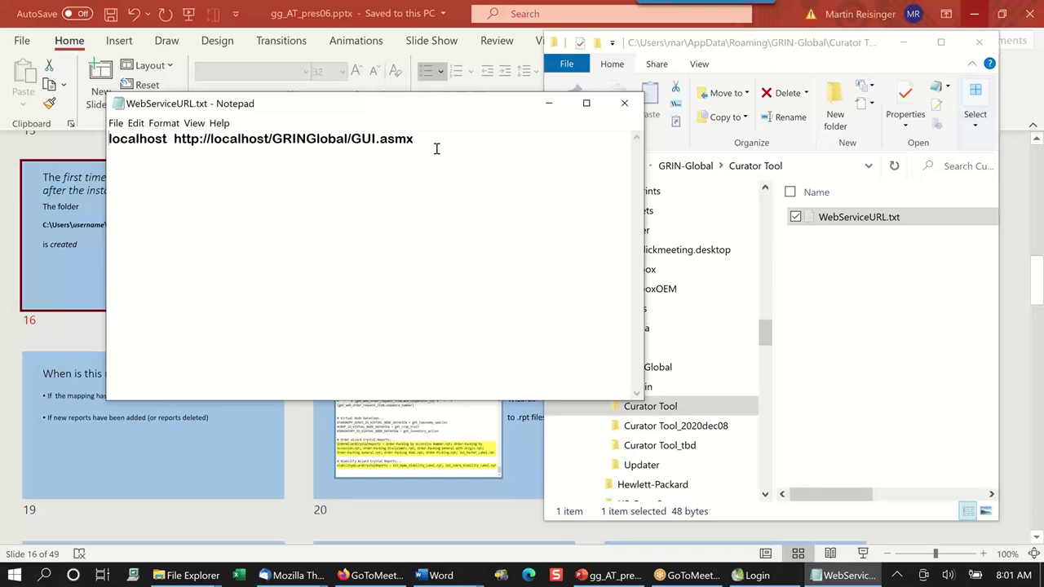
pyautogui.click(624, 106)
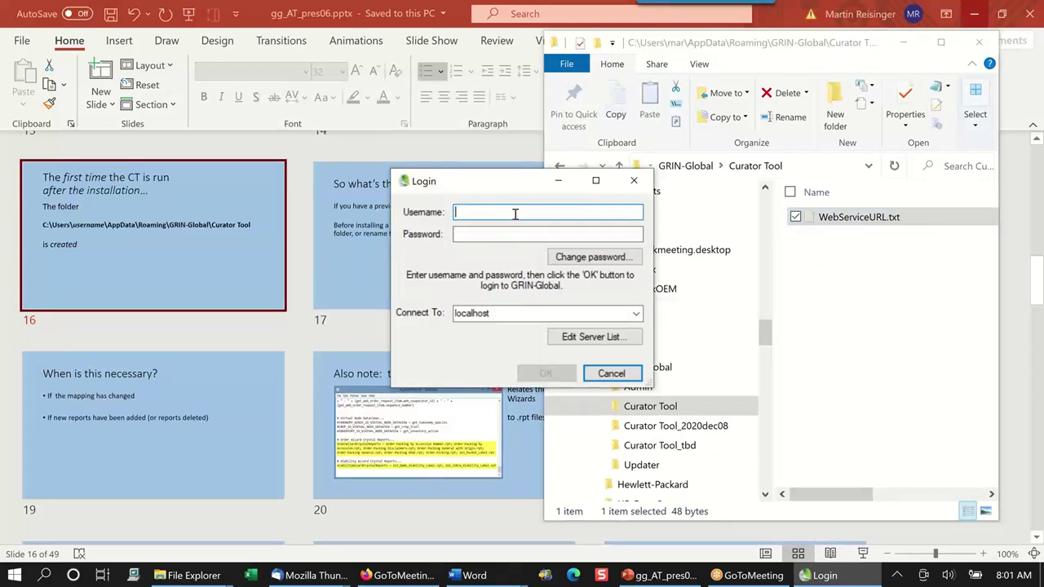
# - Log in to localhost with the user's e-mail username and account password
pyautogui.press('Tab')
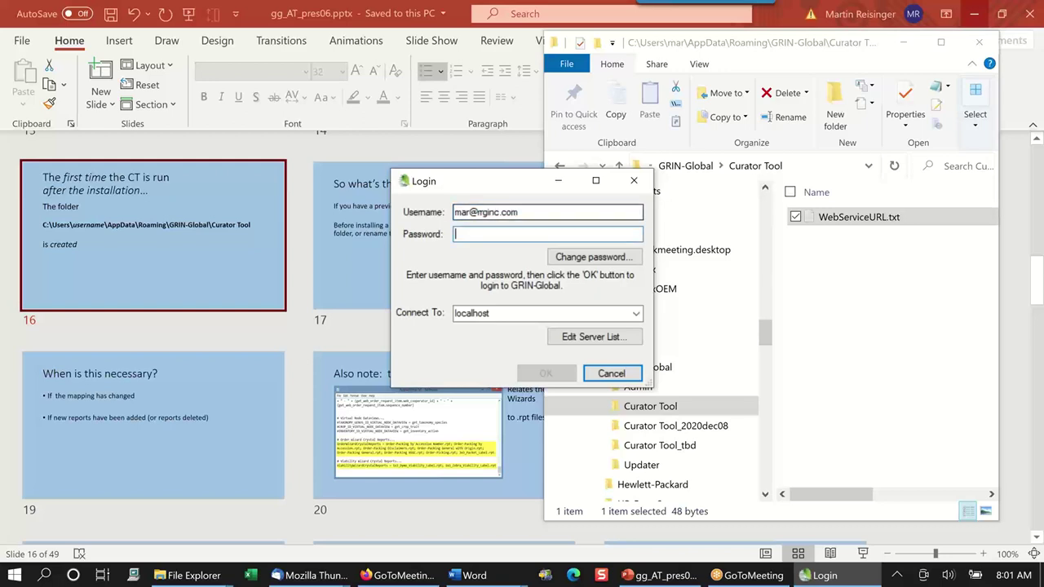
pyautogui.write('**')
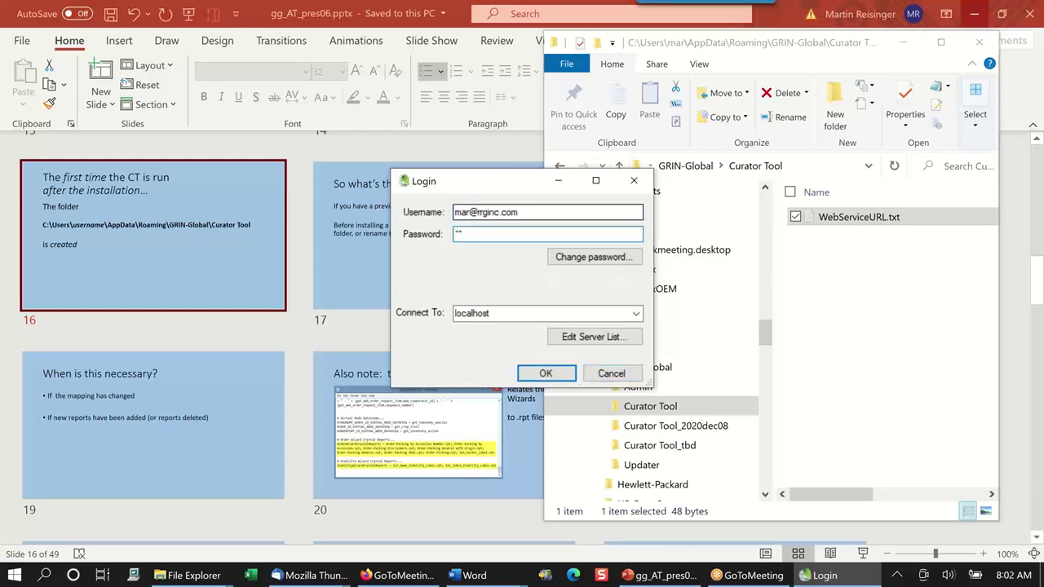
pyautogui.write('**********')
pyautogui.click(561, 376)
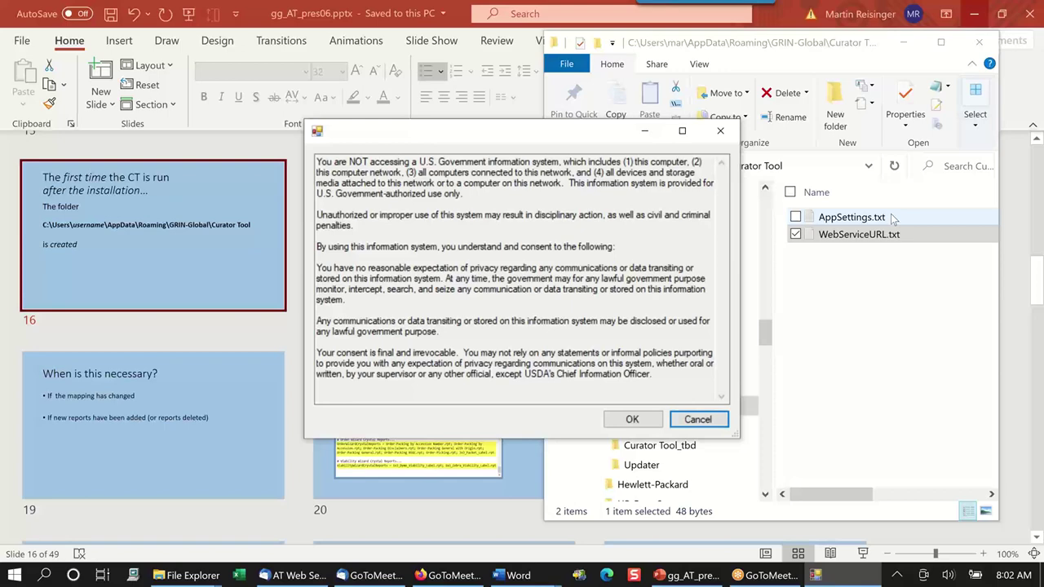
# - Accept the system-use consent notice and move and narrow the main window beside the Curator Tool folder
pyautogui.click(642, 422)
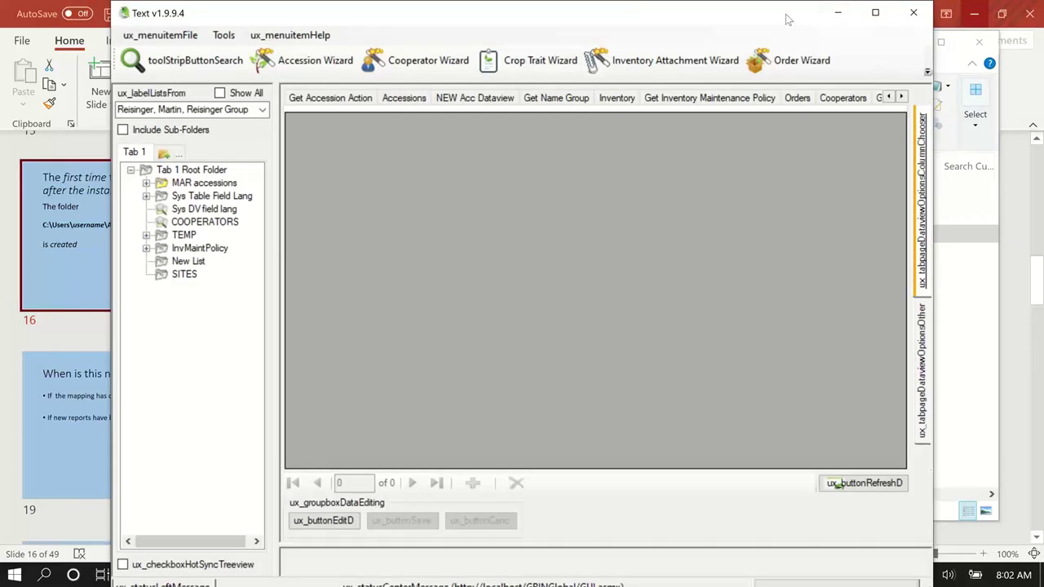
pyautogui.moveTo(788, 20); pyautogui.dragTo(684, 34)
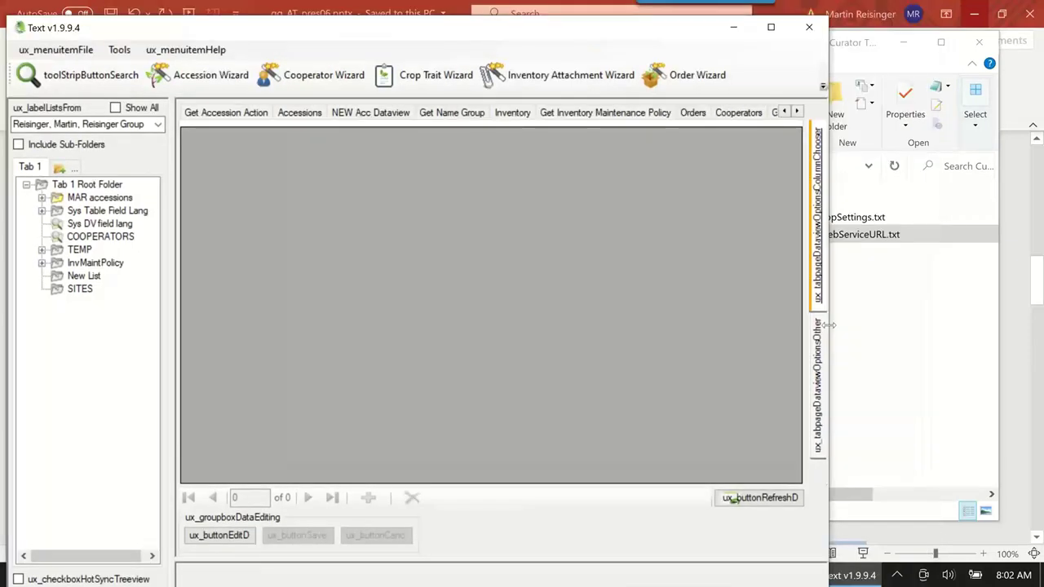
pyautogui.moveTo(808, 324); pyautogui.dragTo(628, 324)
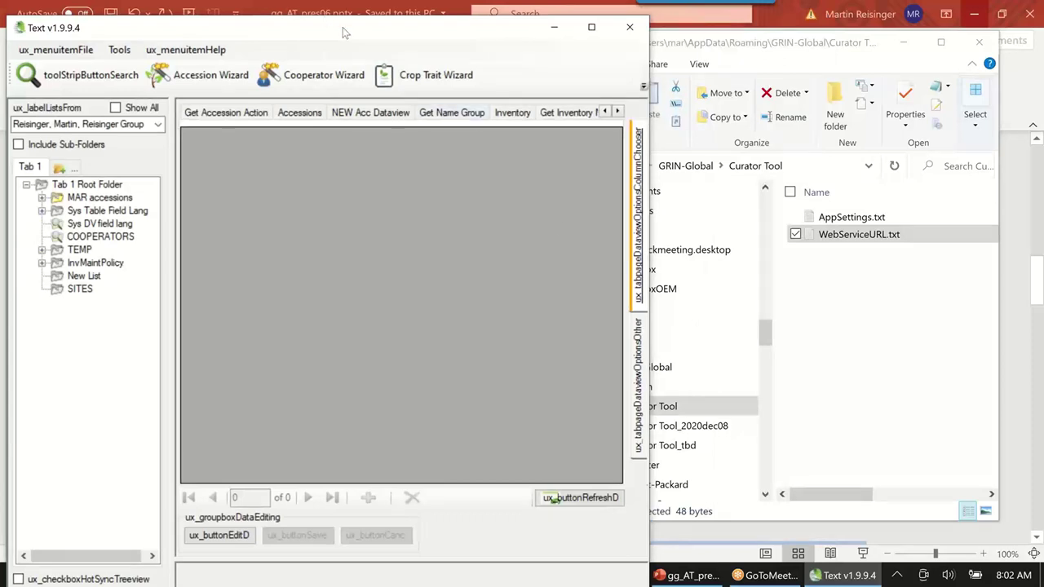
pyautogui.moveTo(343, 27); pyautogui.dragTo(377, 32)
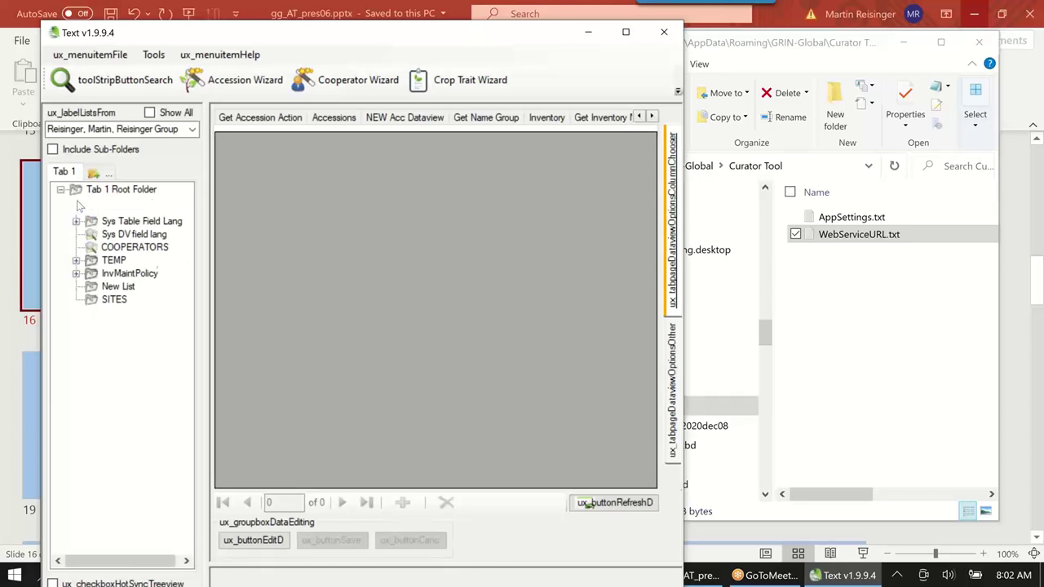
# - Expand the MAR accessions folder and view its Inventory records 1, 4700 and 4701
pyautogui.doubleClick(160, 204)
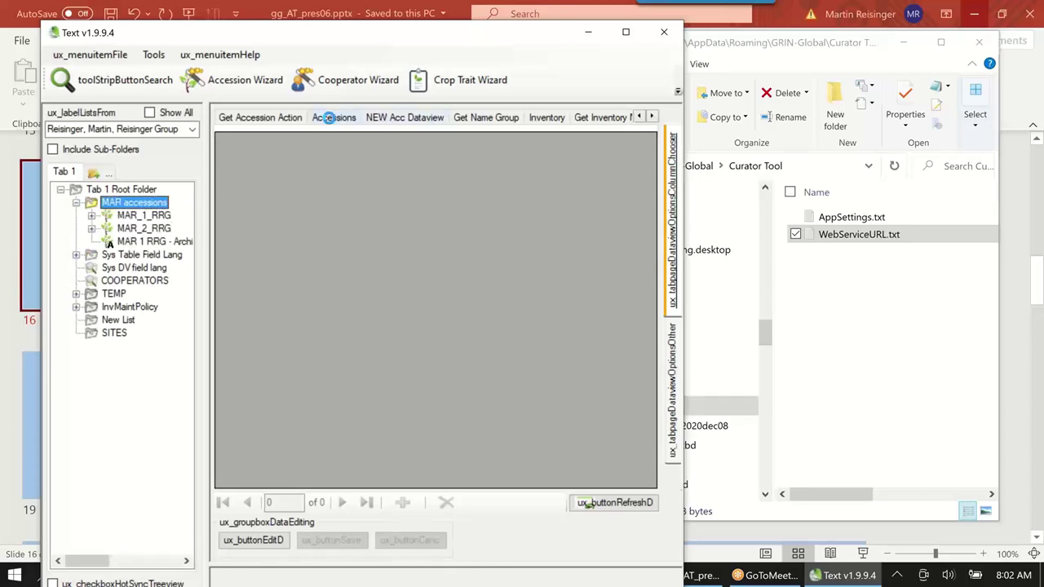
pyautogui.click(331, 117)
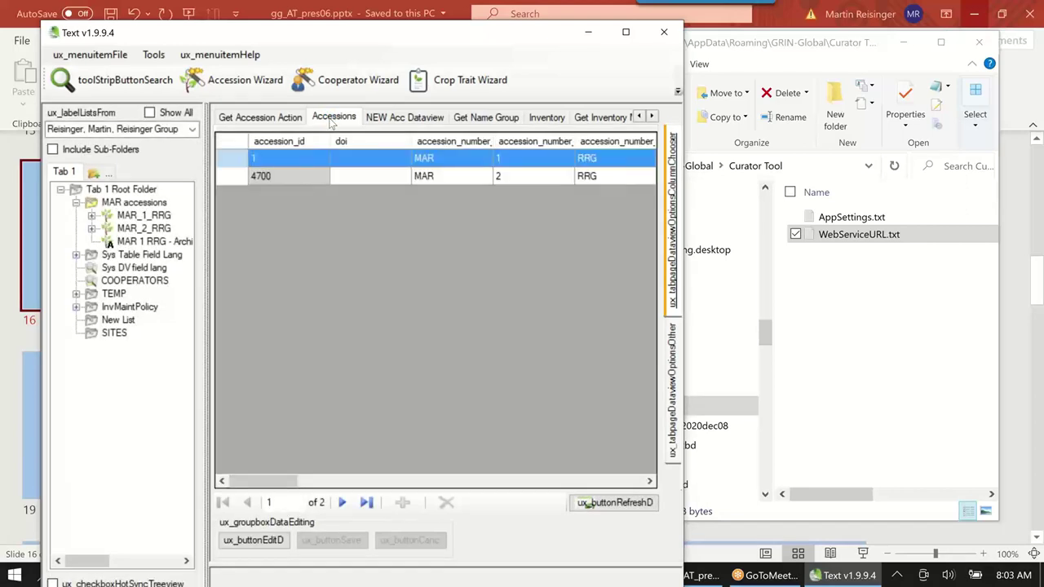
pyautogui.click(544, 118)
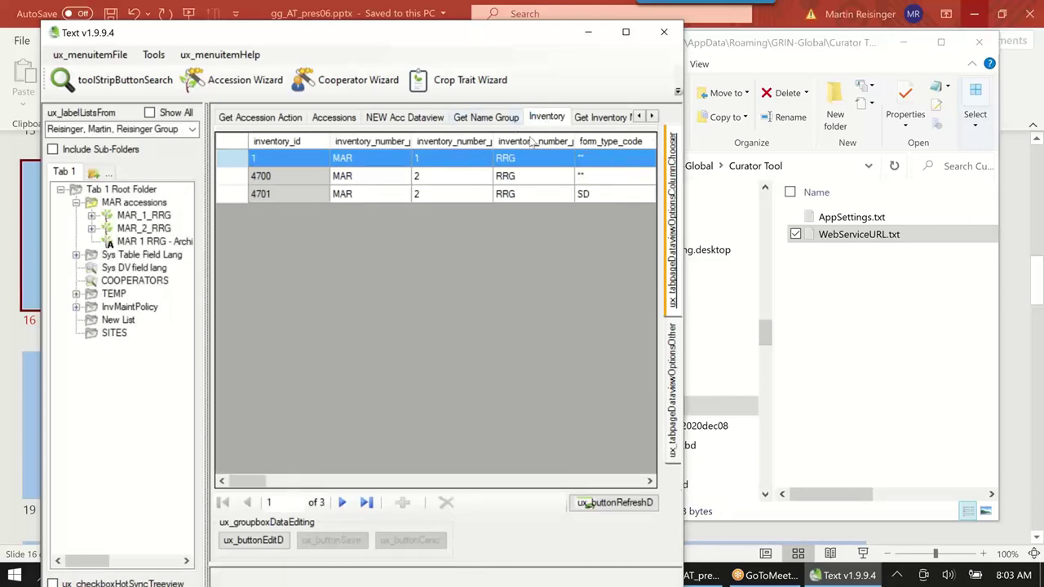
# - Bring up the Reports menu for inventory 4701's cell so ReportsMapping.txt gets created
pyautogui.rightClick(439, 196)
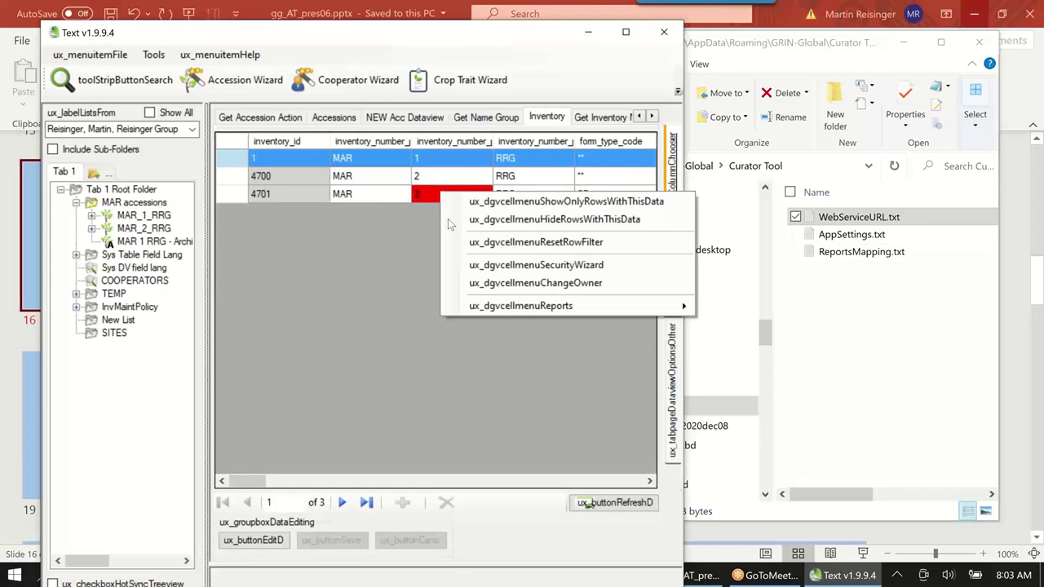
pyautogui.moveTo(598, 311)
# - Close the Curator Tool and present slide 16 about the AppData folder created on first run
pyautogui.click(647, 39)
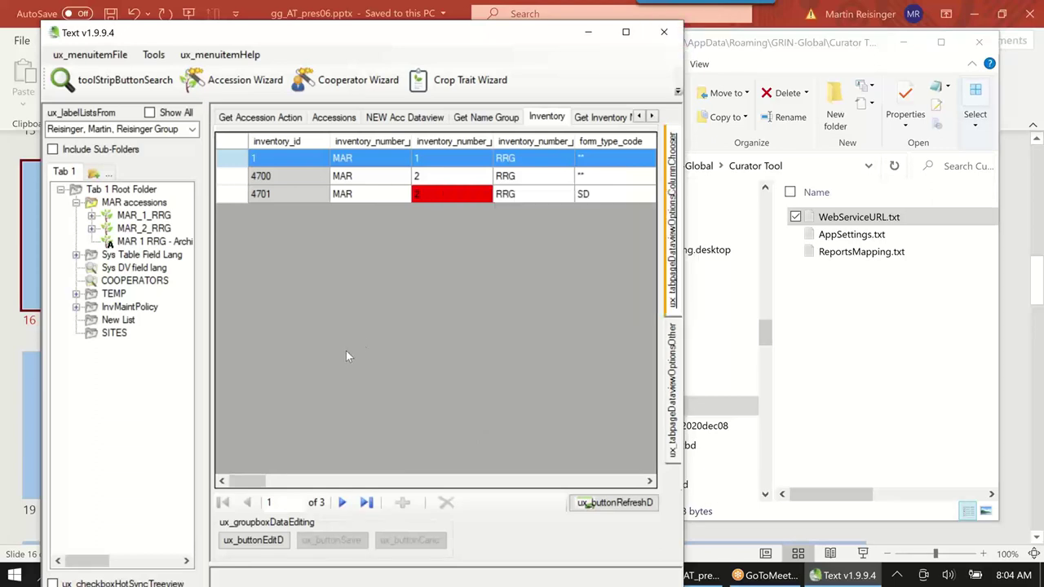
pyautogui.click(664, 32)
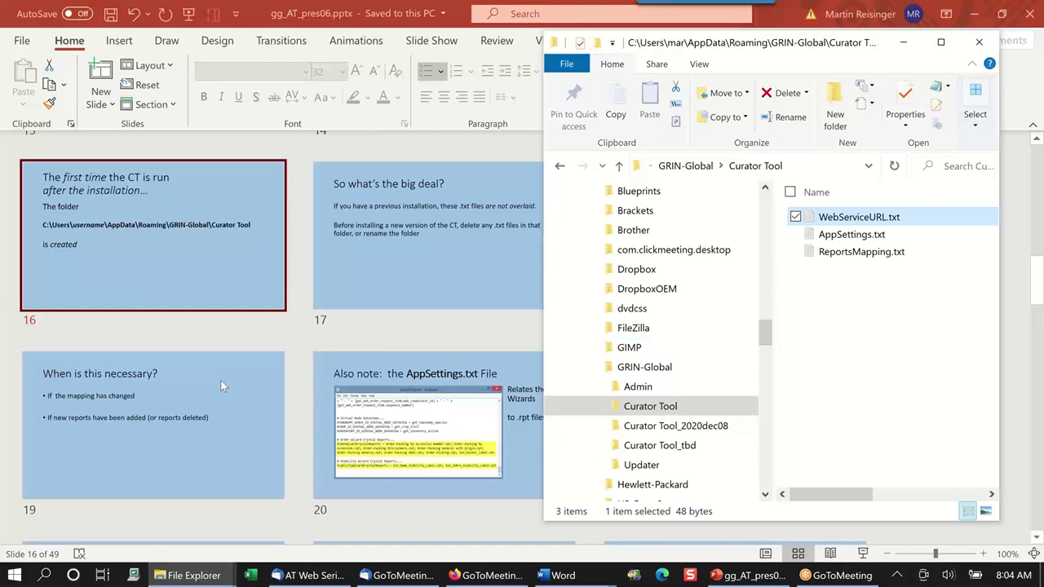
pyautogui.click(358, 256)
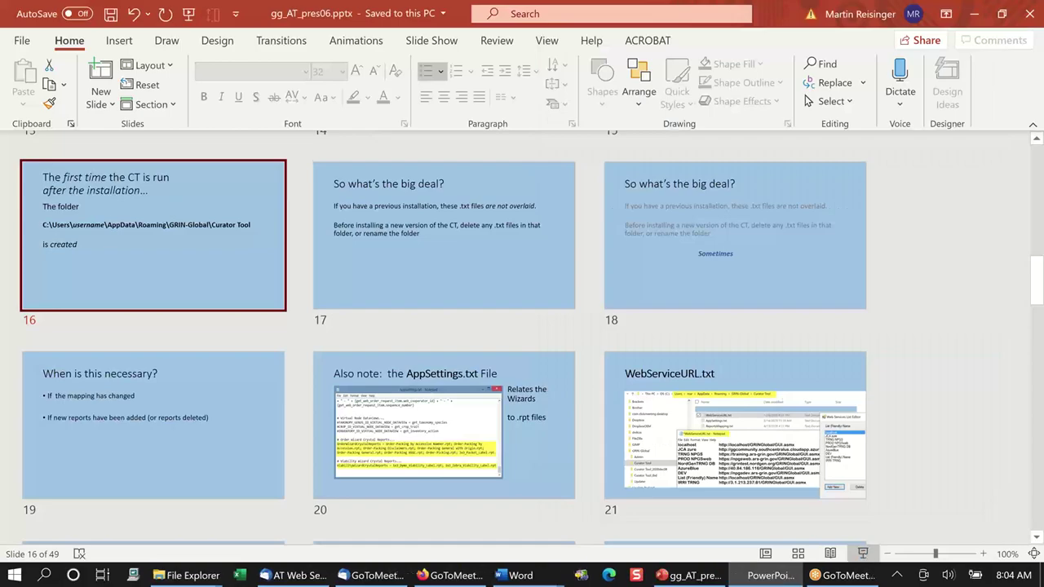
pyautogui.hotkey('shift', 'F5')
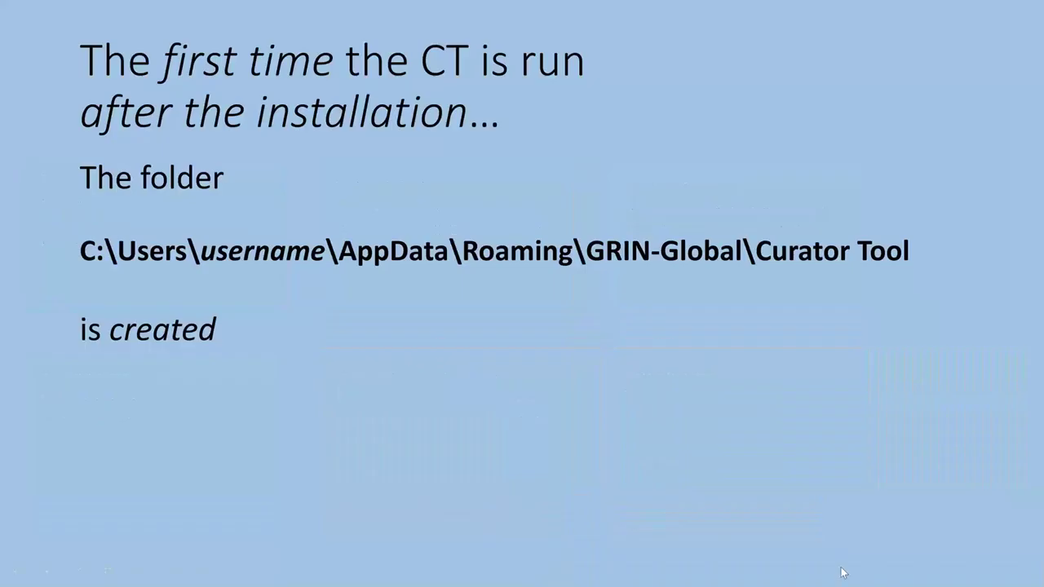
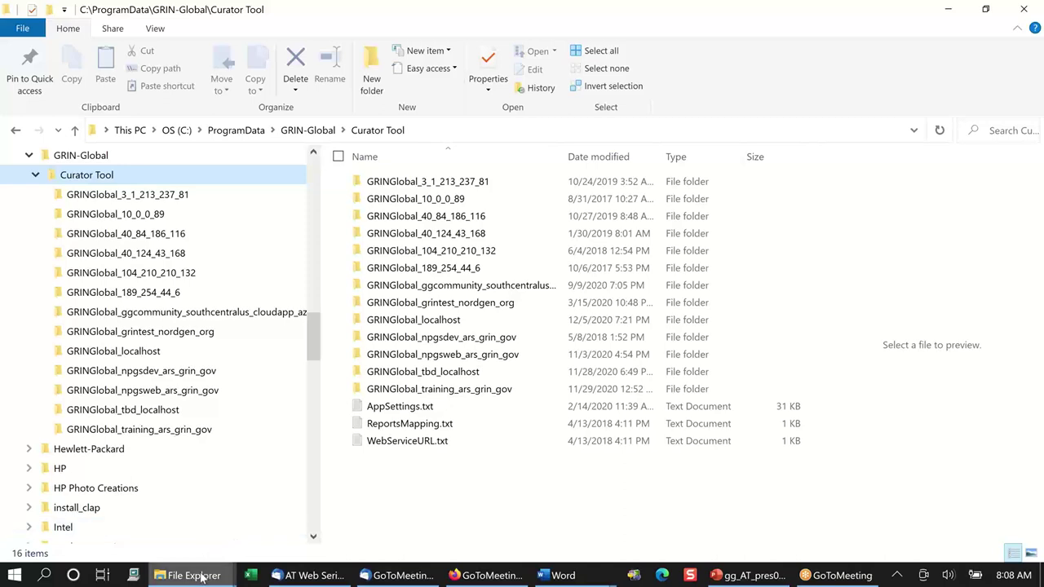
# - Bring the AppData Roaming GRIN-Global Curator Tool folder forward and select its WebServiceURL.txt
pyautogui.click(202, 577)
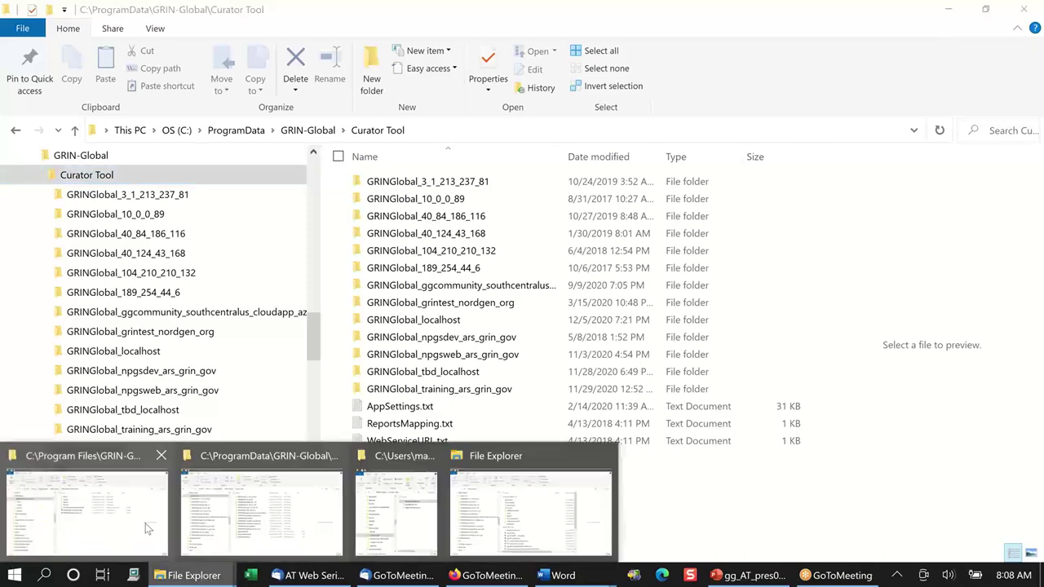
pyautogui.moveTo(127, 511)
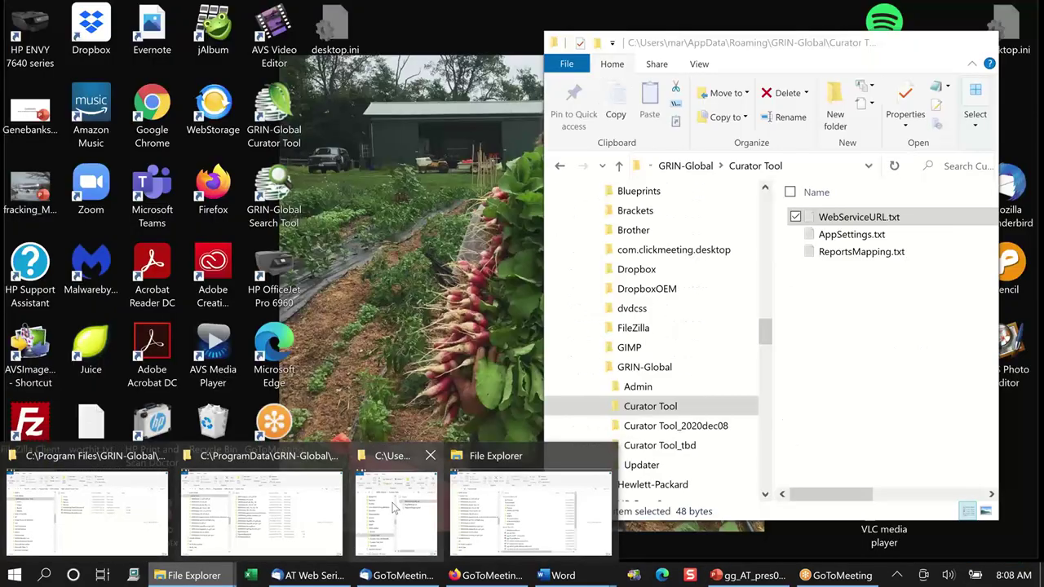
pyautogui.click(391, 502)
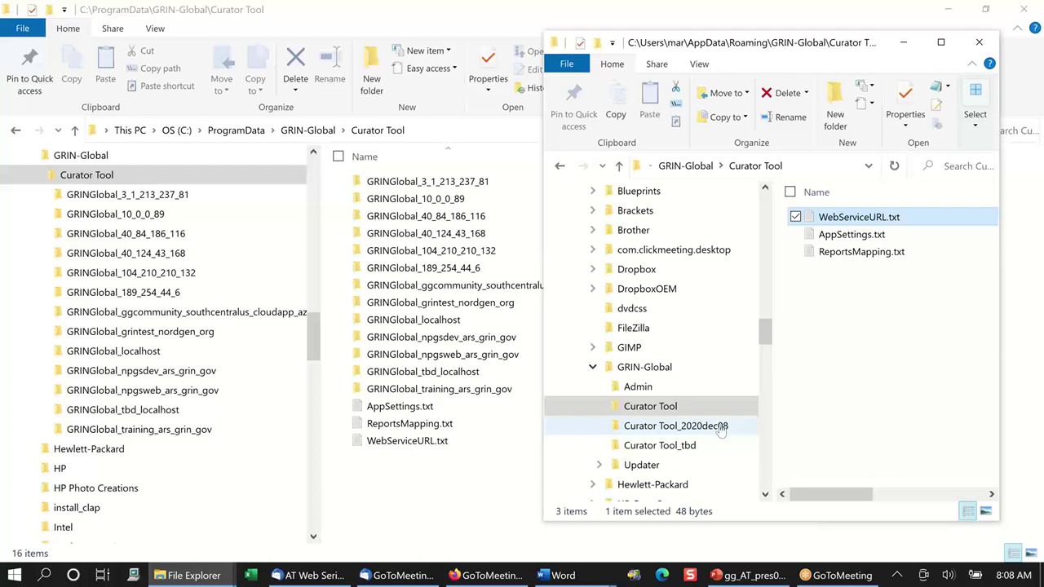
pyautogui.click(665, 412)
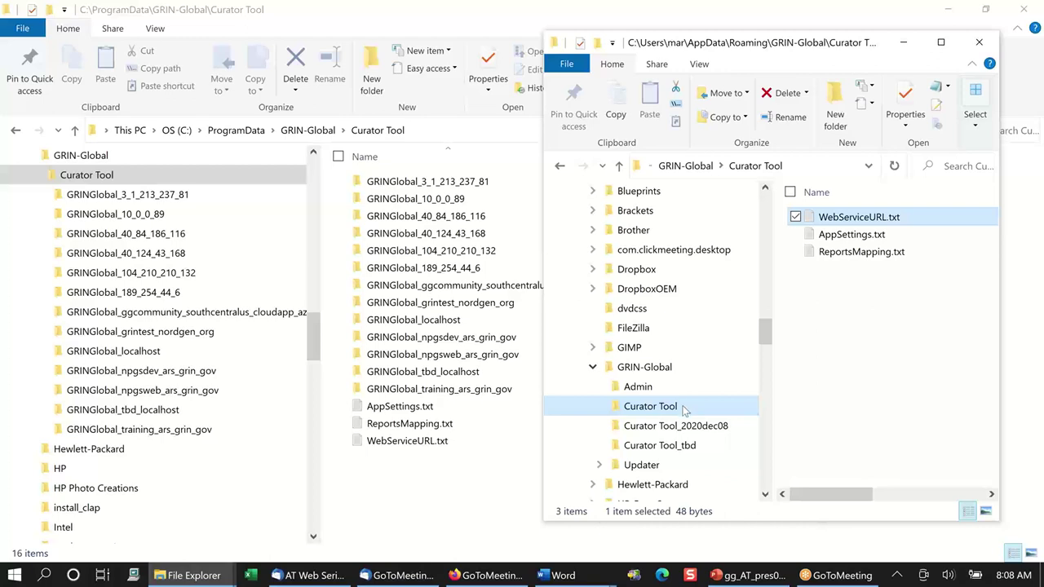
pyautogui.click(683, 410)
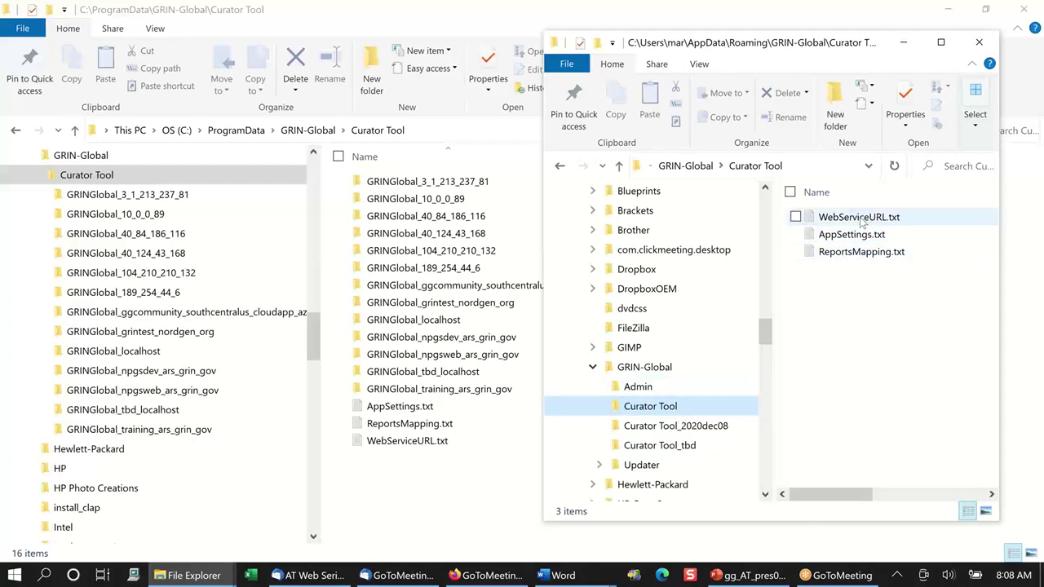
pyautogui.click(862, 218)
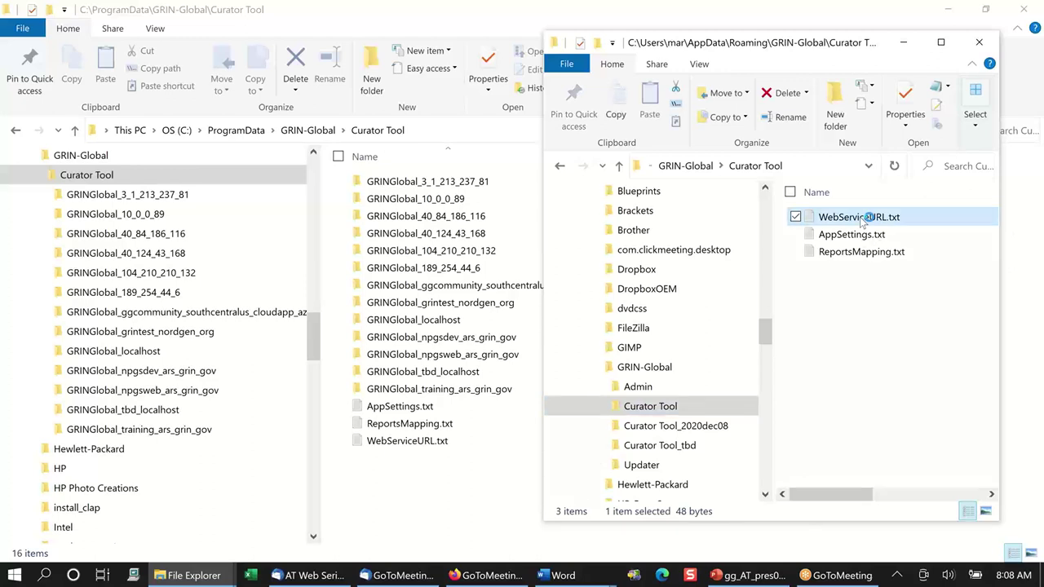
# - Check the single-server WebServiceURL.txt, then pick the backup copy in Curator Tool_2020dec08
pyautogui.doubleClick(862, 219)
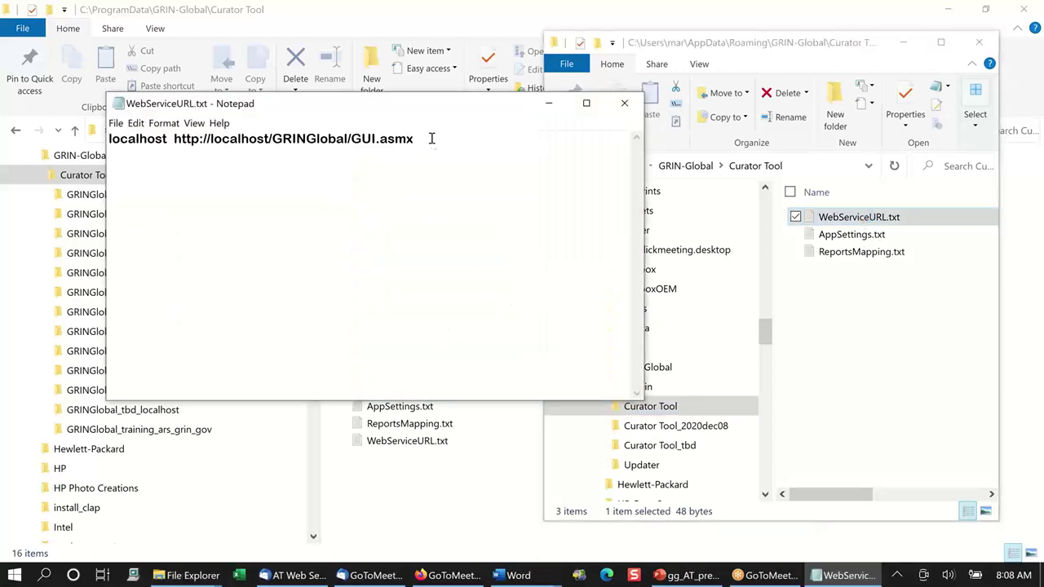
pyautogui.click(624, 104)
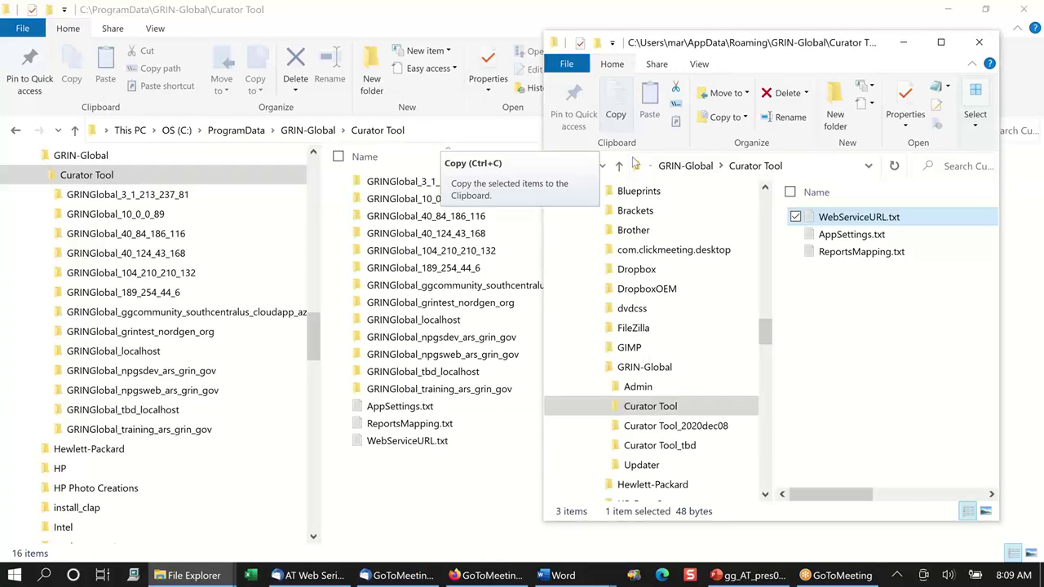
pyautogui.click(720, 426)
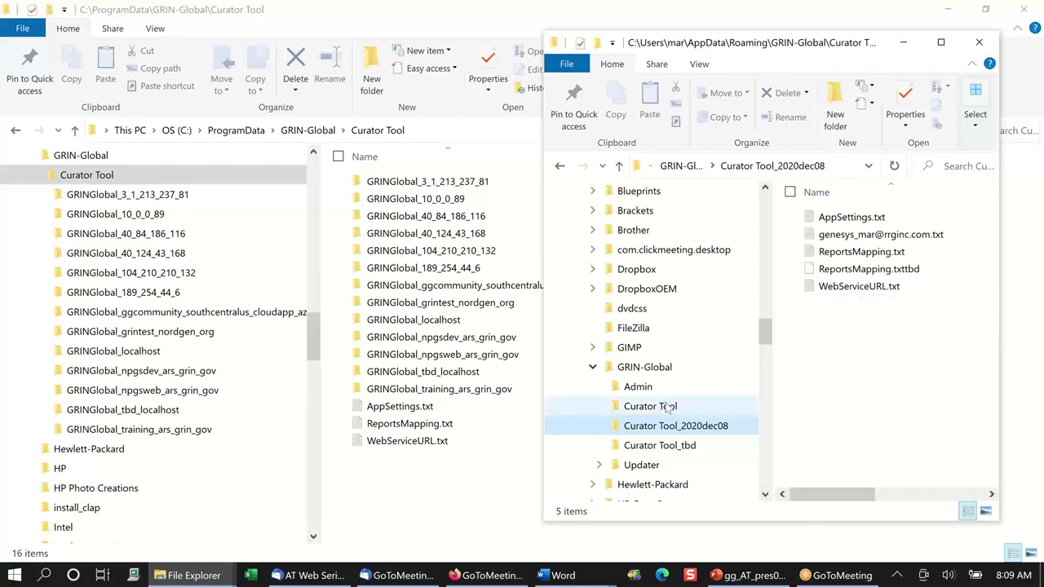
pyautogui.click(850, 291)
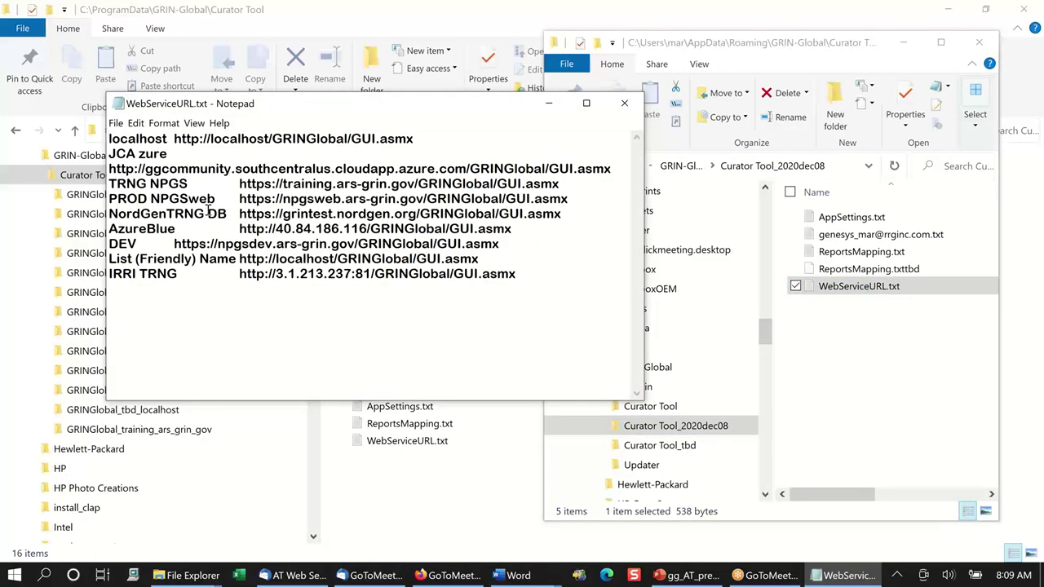
# - Widen Notepad and insert tabs so the localhost, JCA zure and DEV URLs align
pyautogui.click(196, 158)
pyautogui.moveTo(647, 211); pyautogui.dragTo(853, 211)
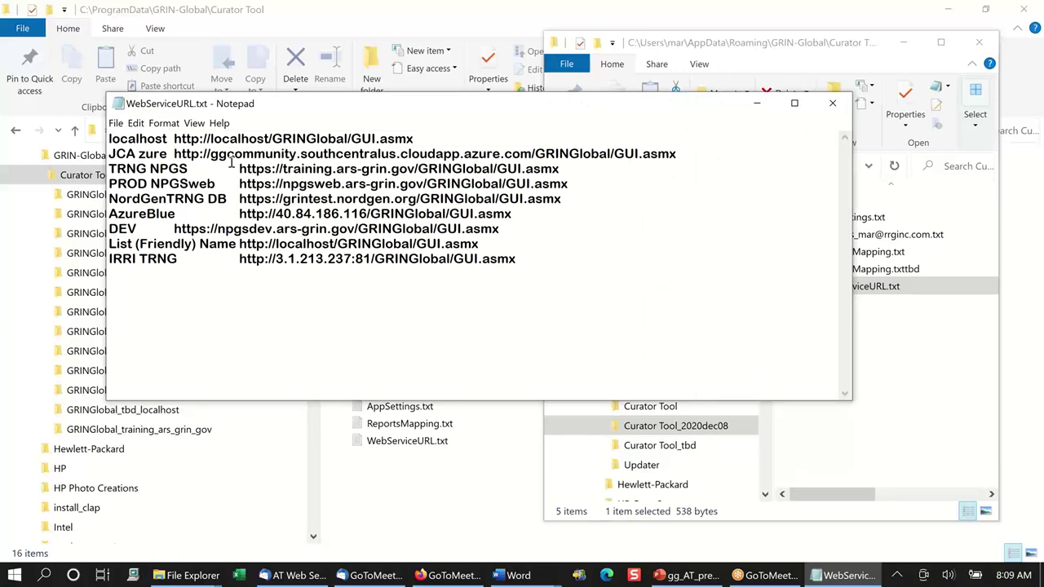
pyautogui.press('Tab')
pyautogui.click(169, 139)
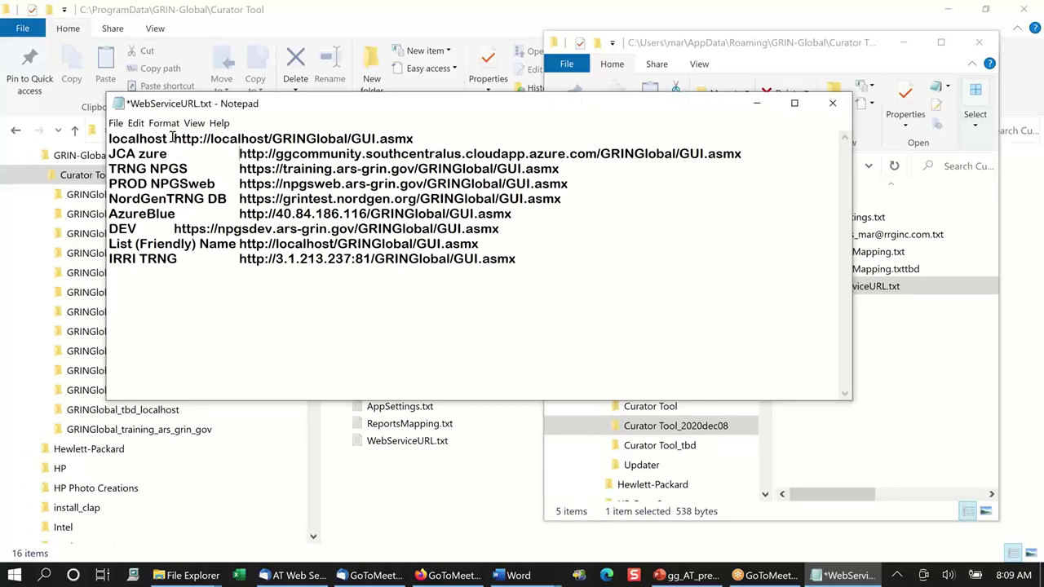
pyautogui.press('Tab')
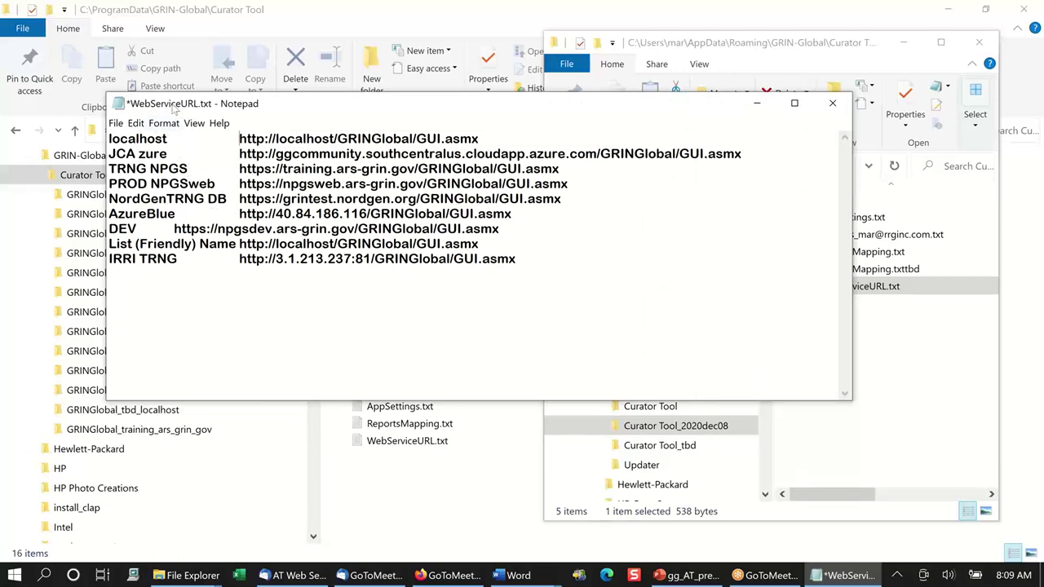
pyautogui.click(173, 229)
pyautogui.press('Tab')
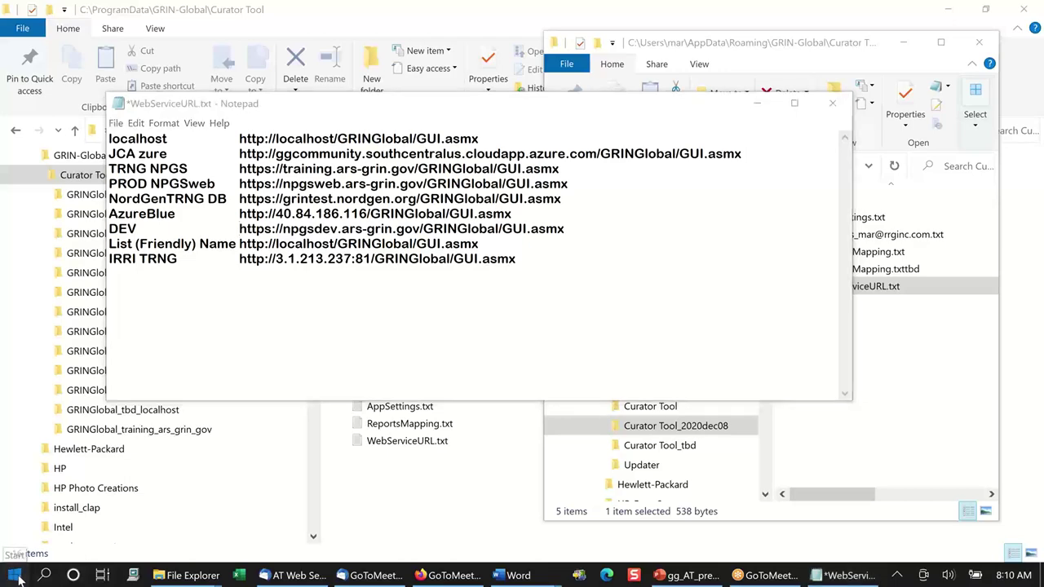
# - Launch the Curator Tool and check its Connect To servers in the server list editor
pyautogui.click(15, 576)
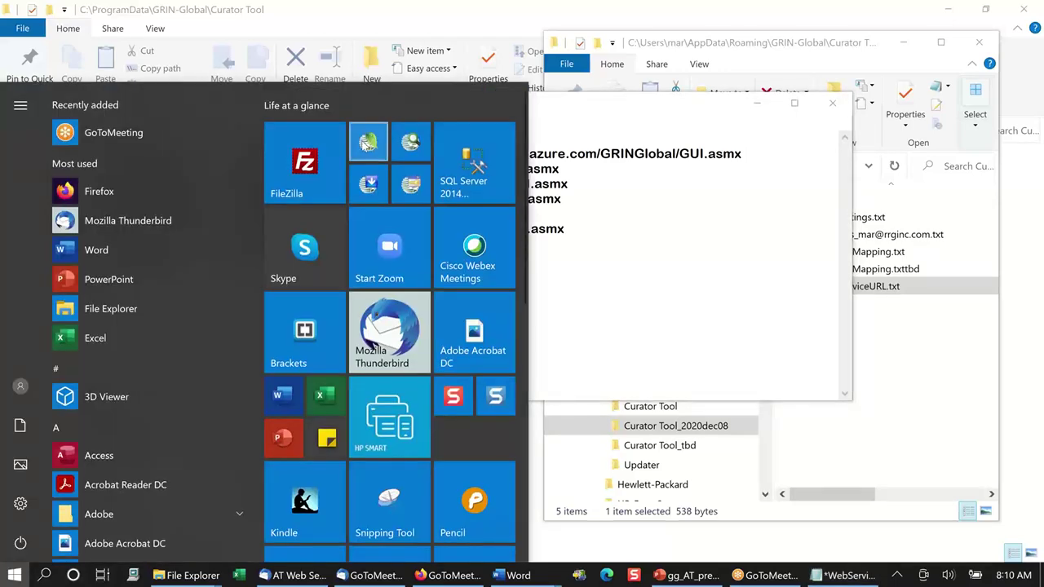
pyautogui.click(368, 144)
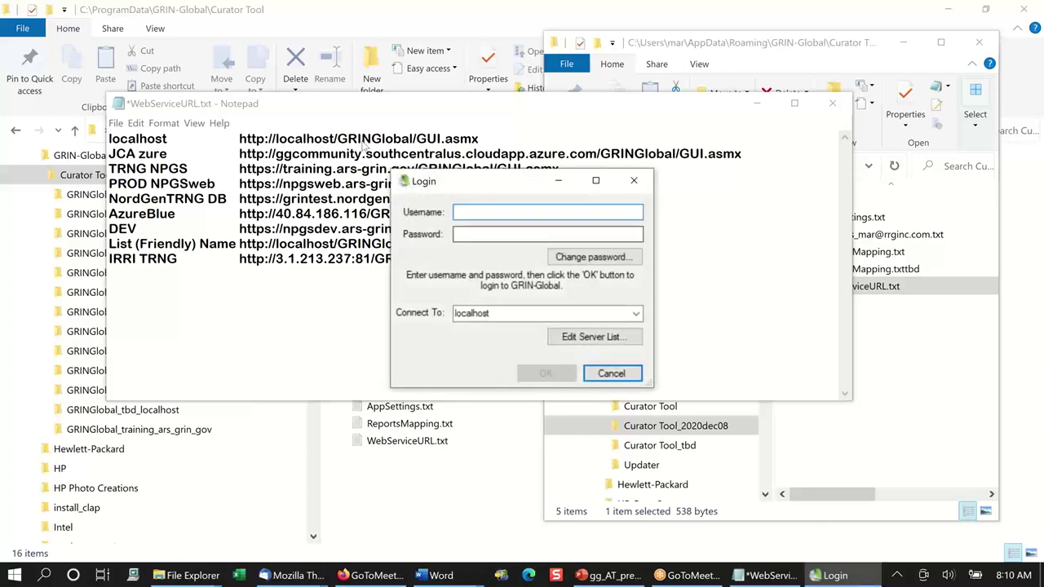
pyautogui.click(636, 315)
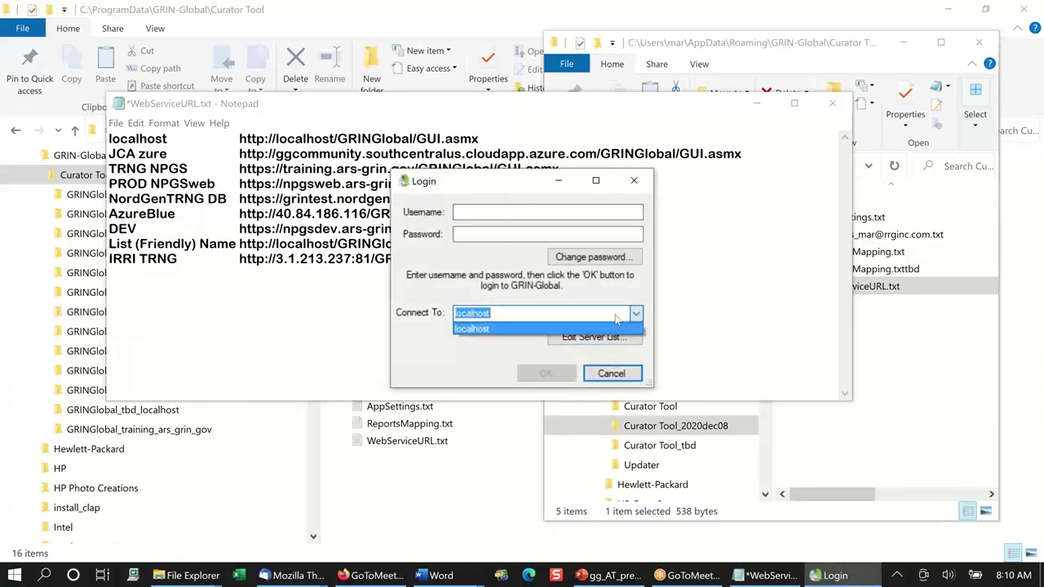
pyautogui.click(621, 339)
pyautogui.click(622, 340)
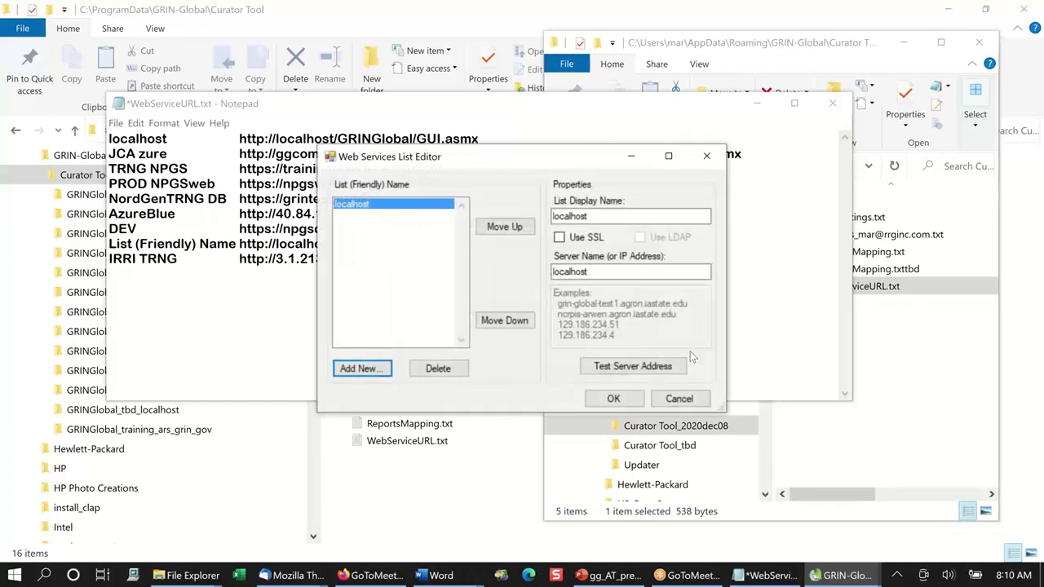
# - Cancel the server list editor and login window, and minimize Notepad
pyautogui.click(698, 399)
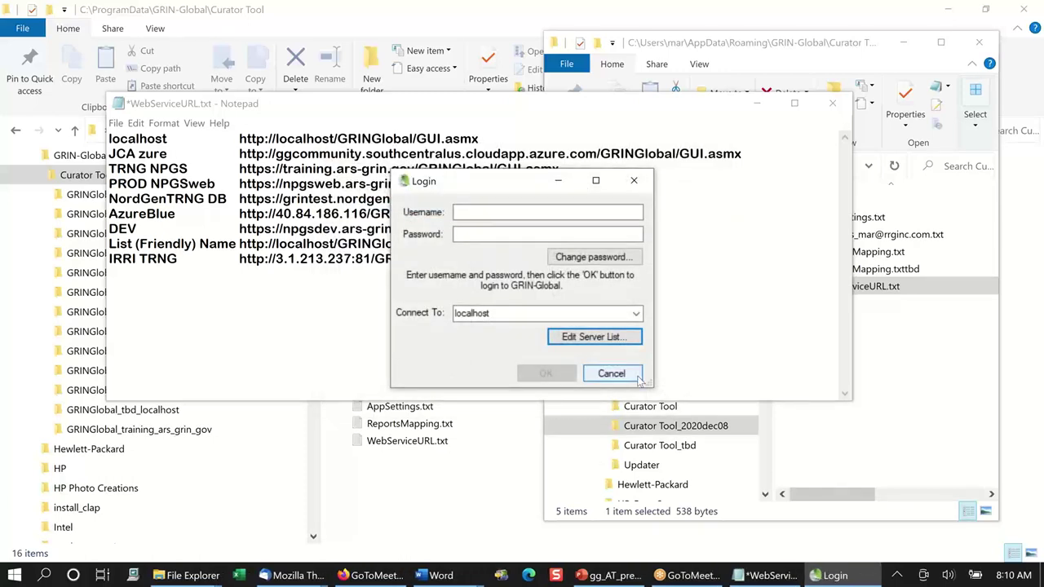
pyautogui.click(635, 378)
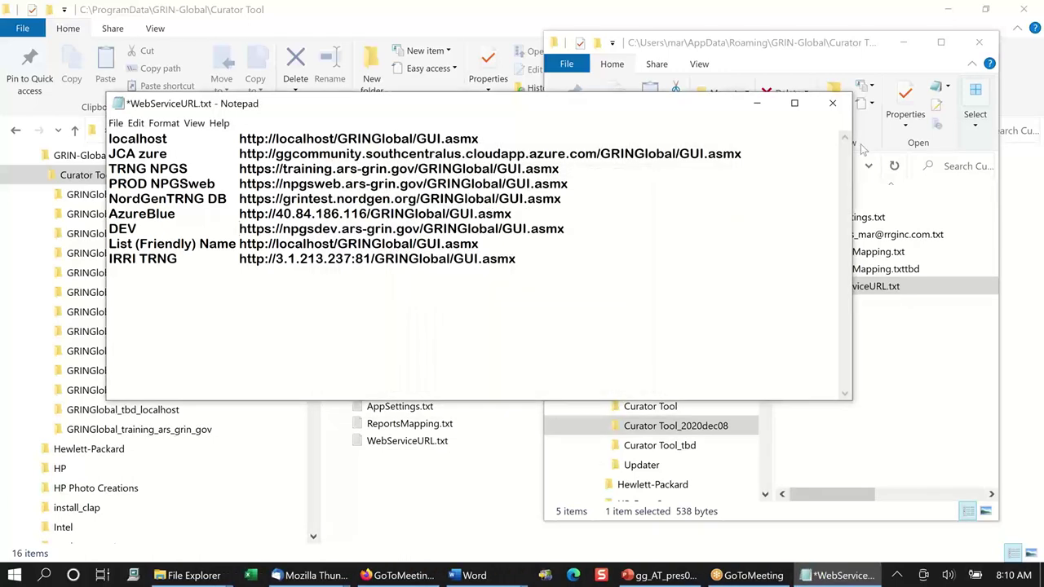
pyautogui.click(758, 106)
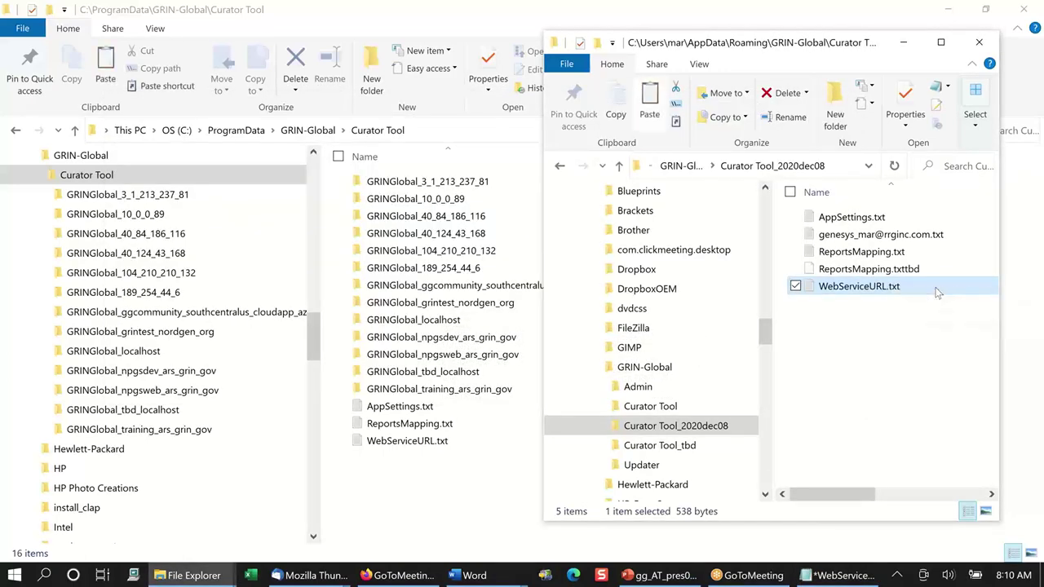
# - Paste WebServiceURL.txt into the AppData Curator Tool folder, replacing the existing file
pyautogui.click(674, 410)
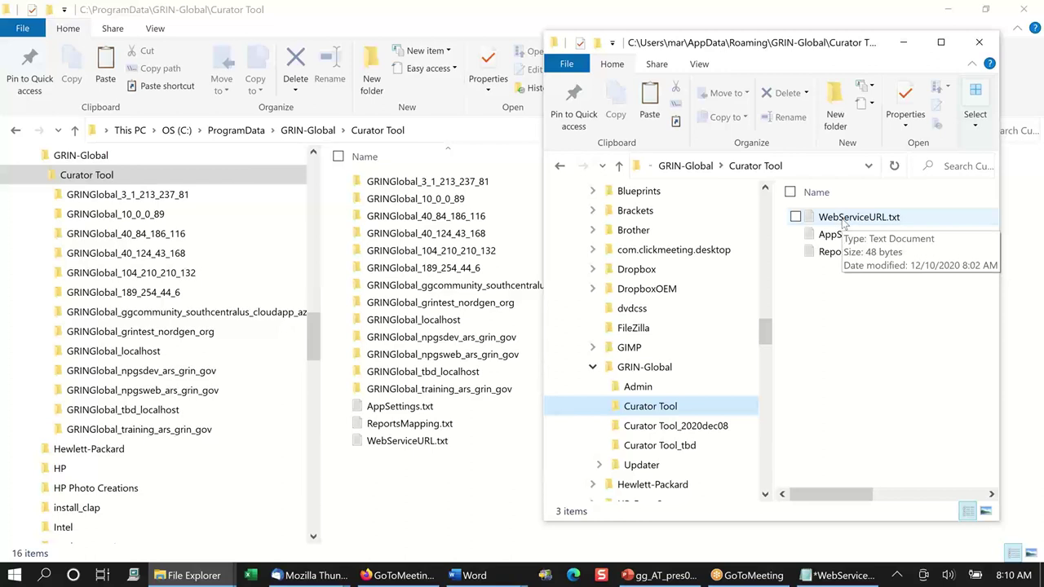
pyautogui.hotkey('ctrl', 'v')
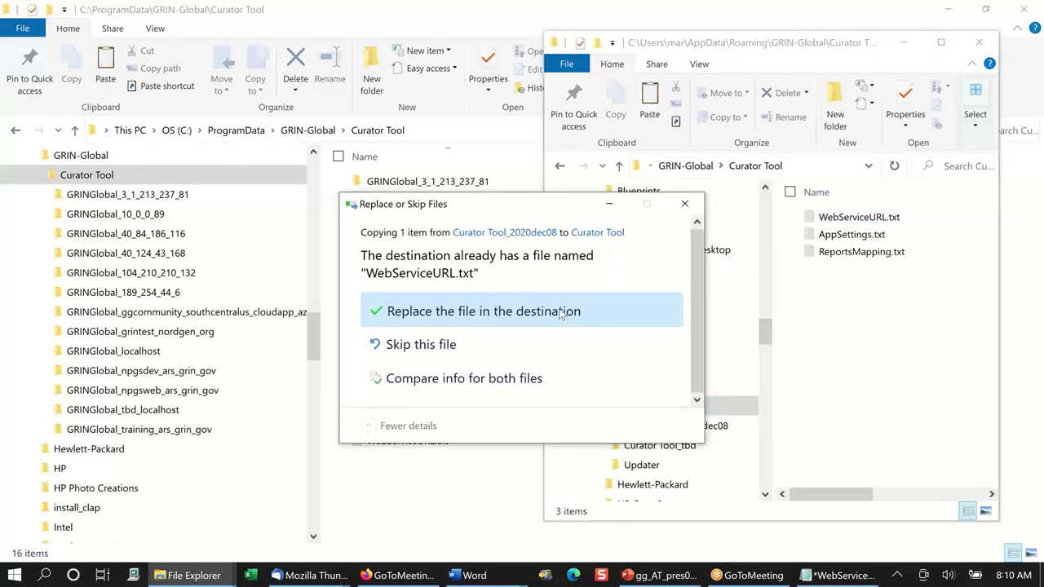
pyautogui.click(560, 314)
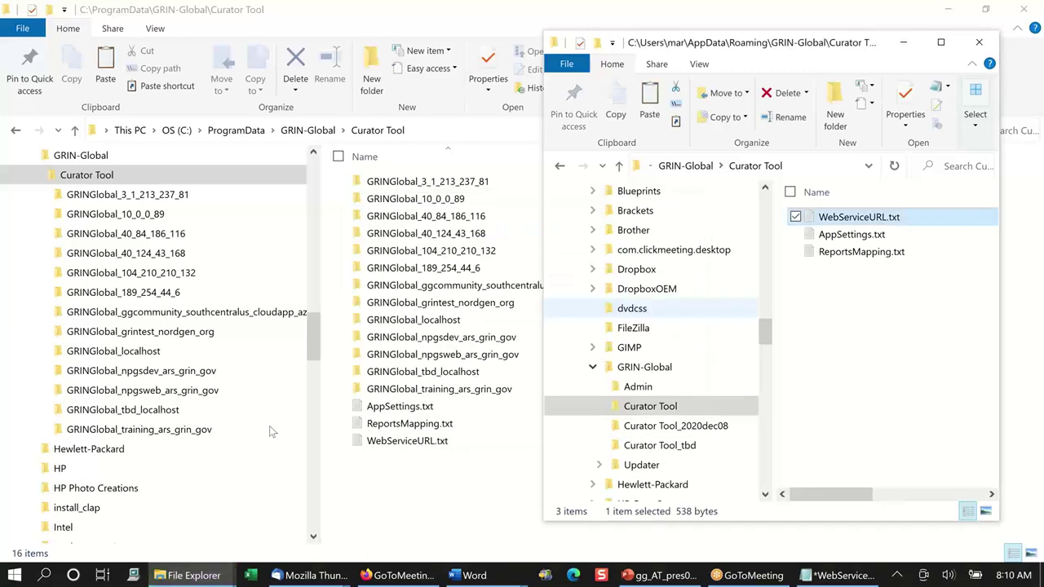
pyautogui.click(14, 575)
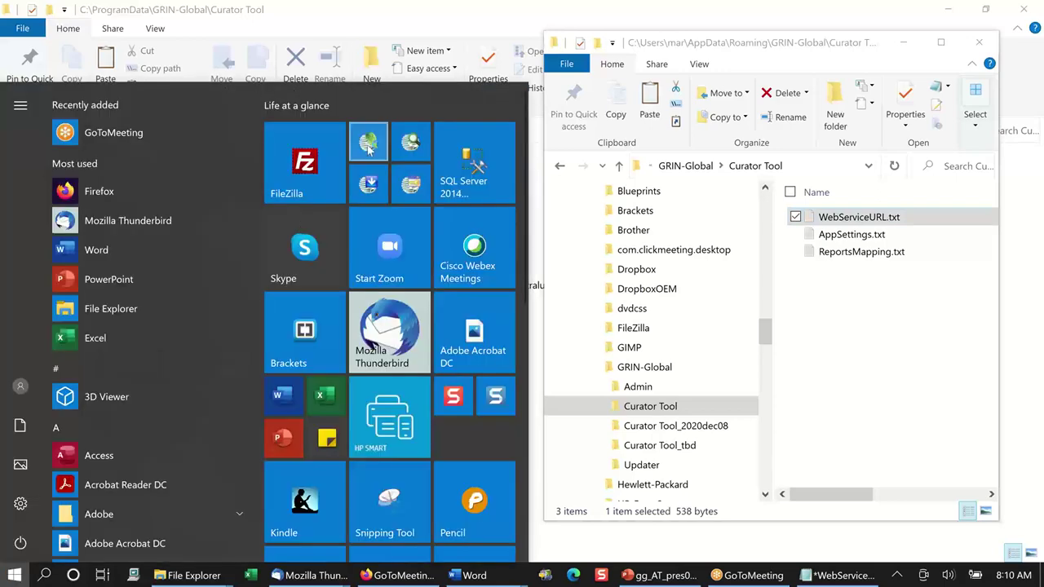
# - Relaunch the Curator Tool, confirm Connect To lists all nine servers, then cancel out
pyautogui.click(367, 145)
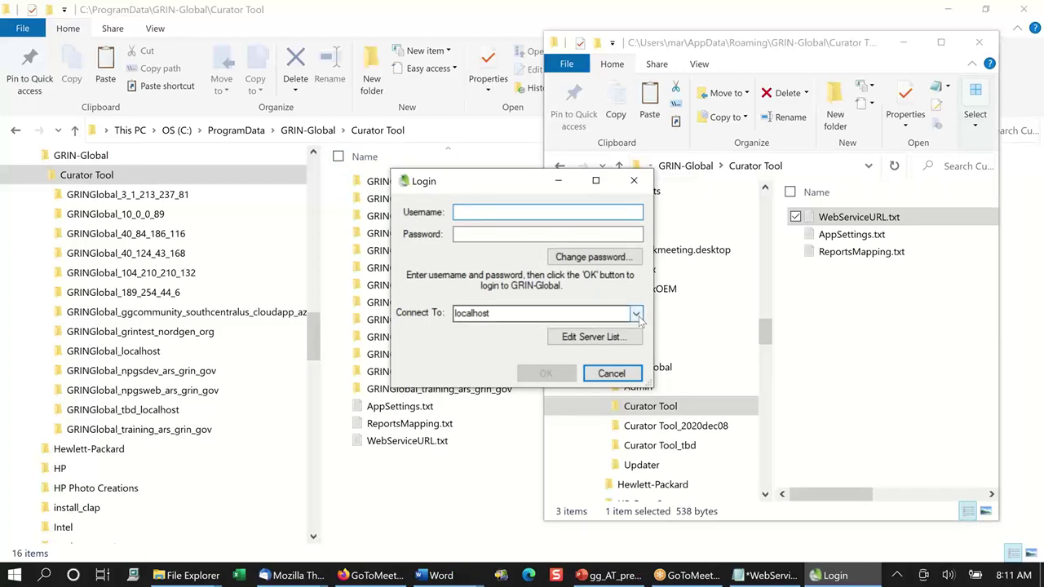
pyautogui.click(637, 316)
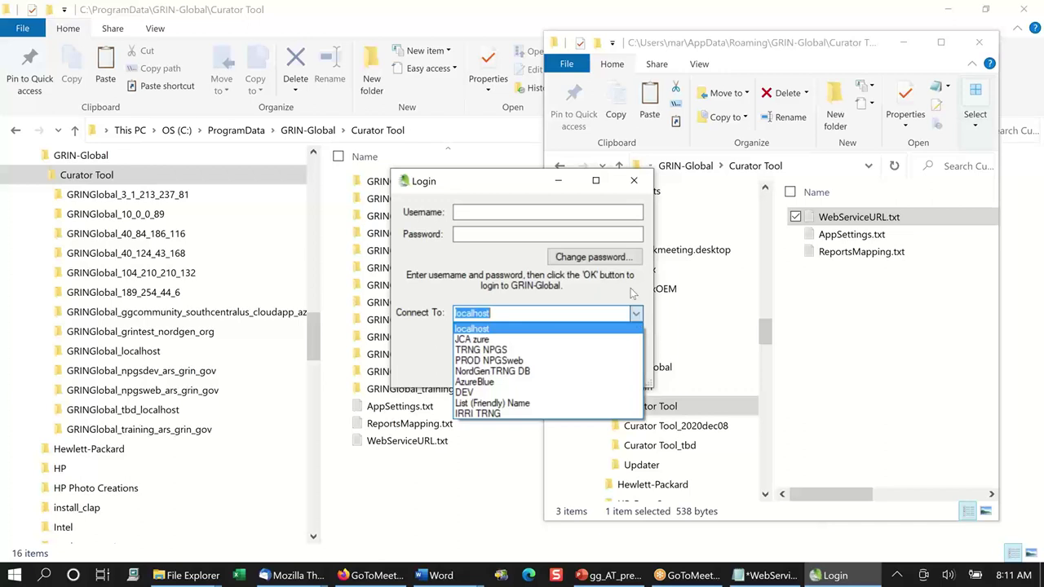
pyautogui.click(637, 315)
pyautogui.click(629, 339)
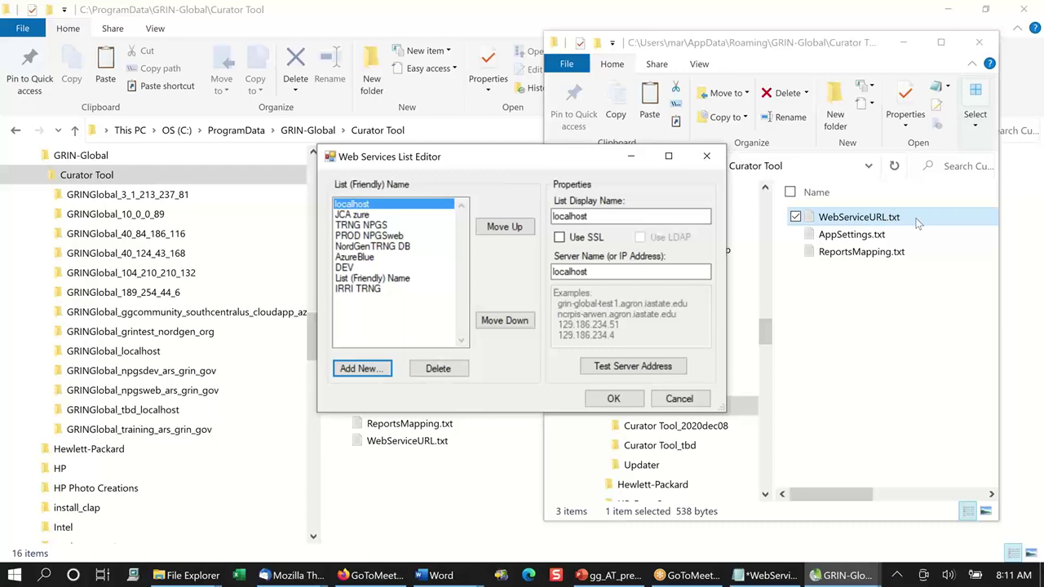
pyautogui.click(680, 398)
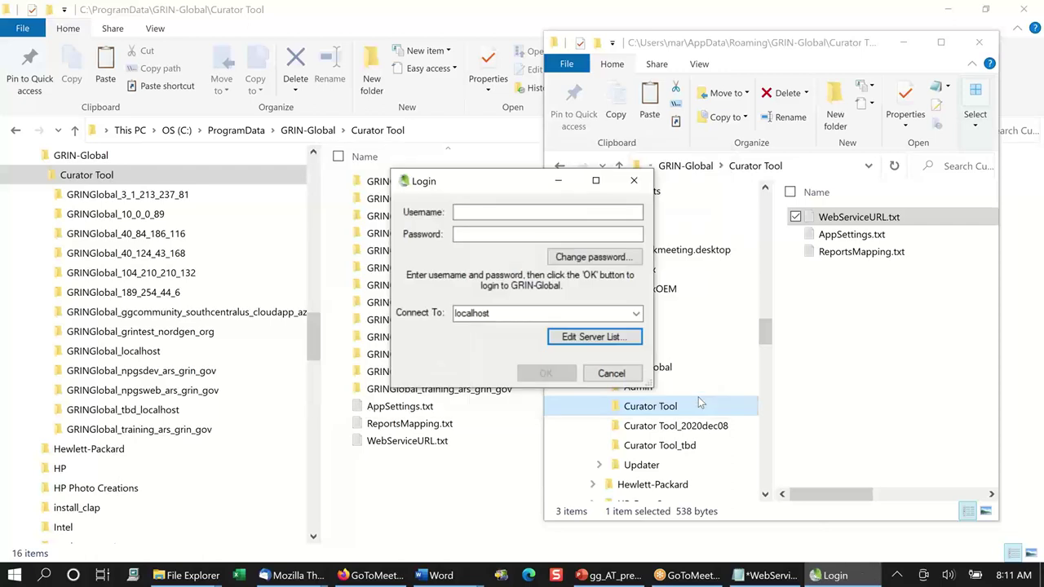
pyautogui.click(611, 373)
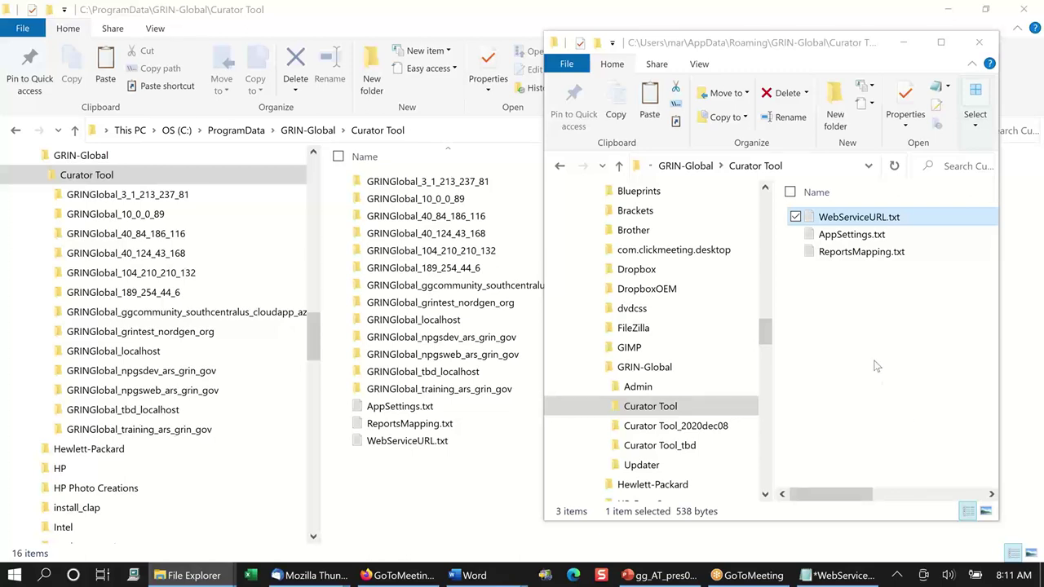
# - Open the copied 538-byte WebServiceURL.txt from the AppData Curator Tool folder in Notepad
pyautogui.click(851, 219)
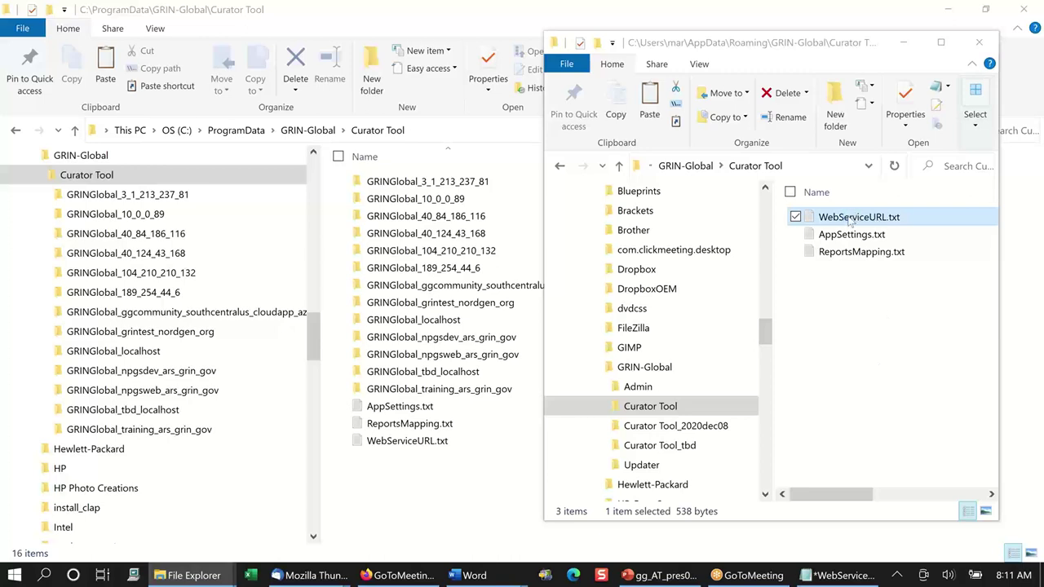
pyautogui.click(950, 217)
pyautogui.doubleClick(895, 217)
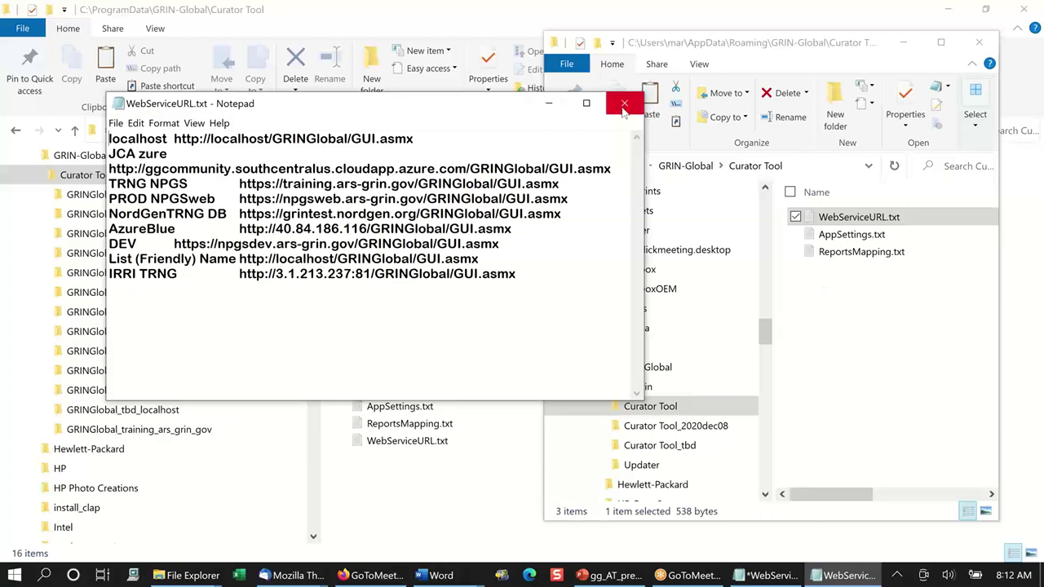
# - Close WebServiceURL.txt and return to the gg_AT_pres06.pptx presentation
pyautogui.click(624, 106)
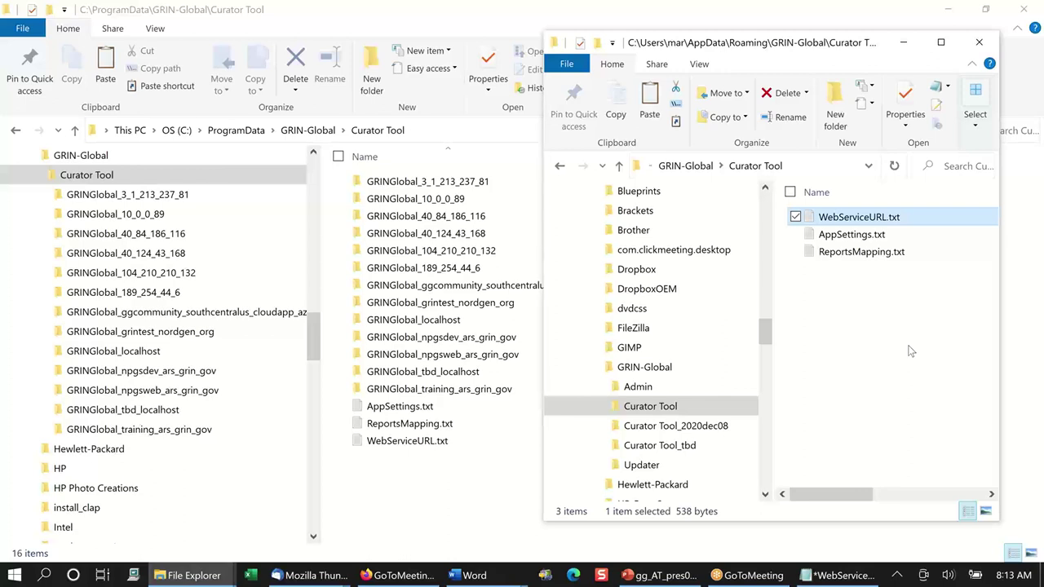
pyautogui.click(645, 577)
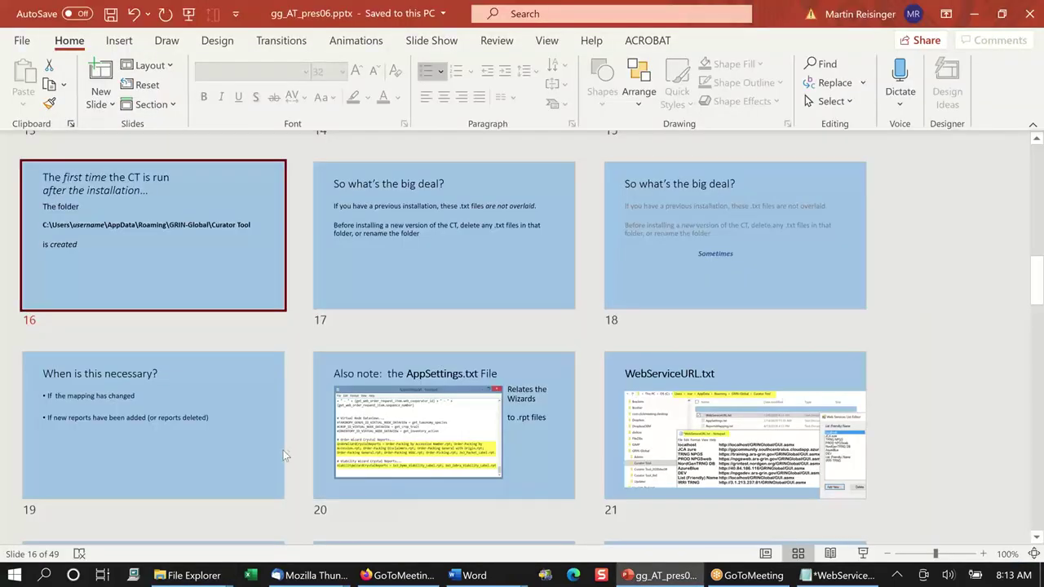
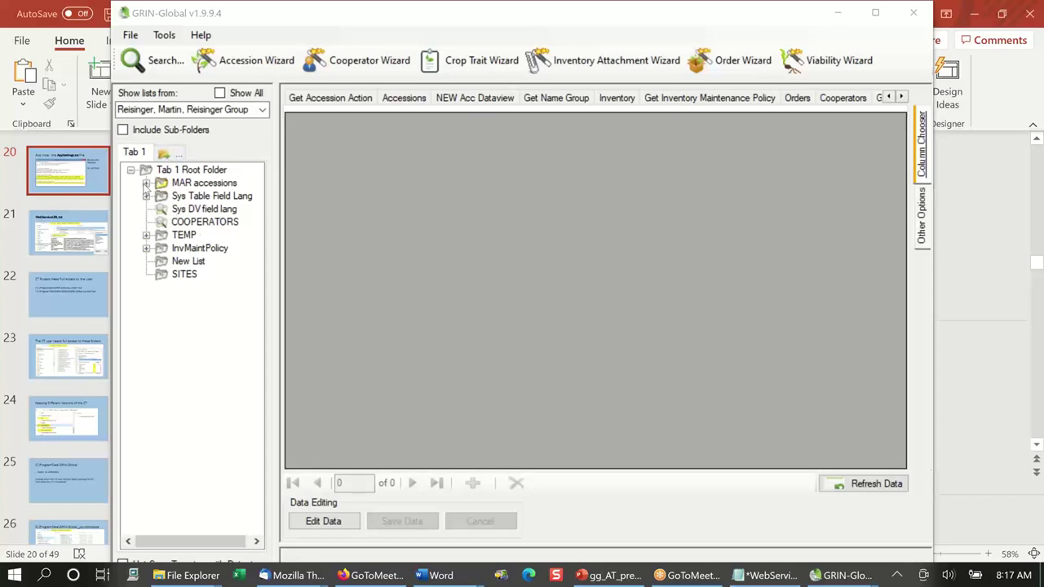
# - Expand MAR accessions, list its two Humulus lupulus accessions in Accessions, and launch the Order Wizard
pyautogui.click(146, 183)
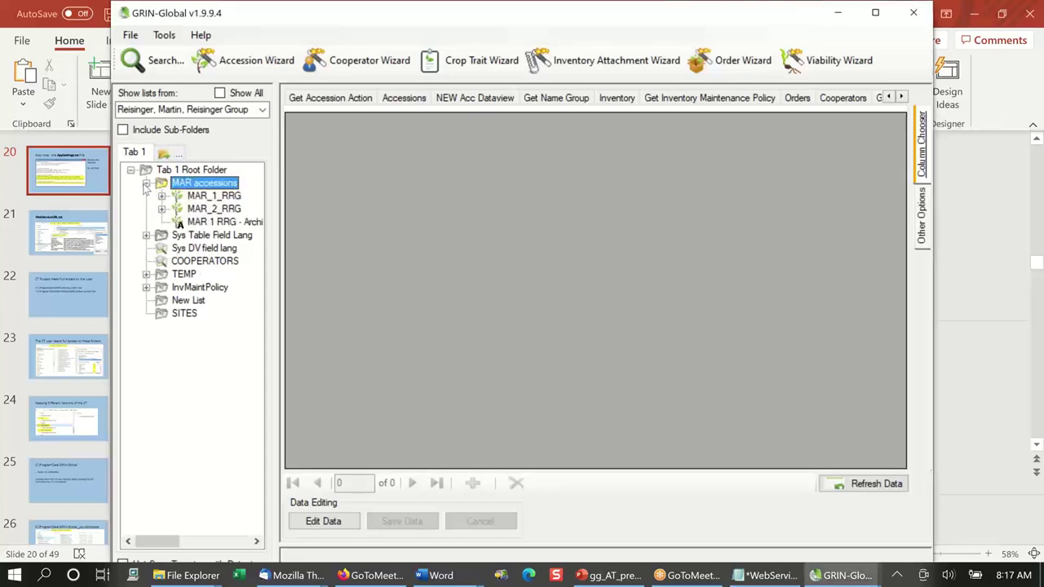
pyautogui.click(413, 99)
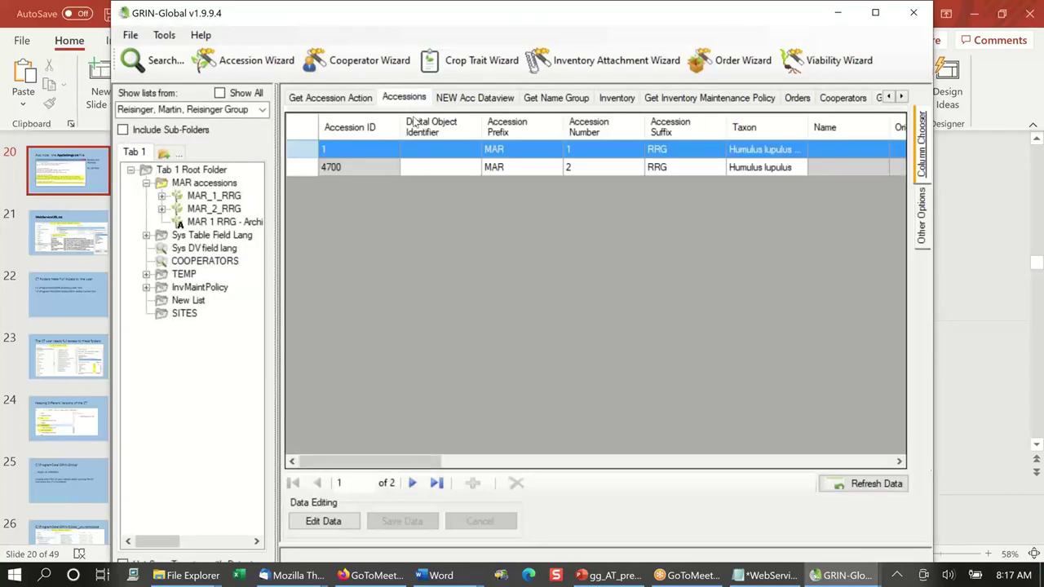
pyautogui.click(752, 65)
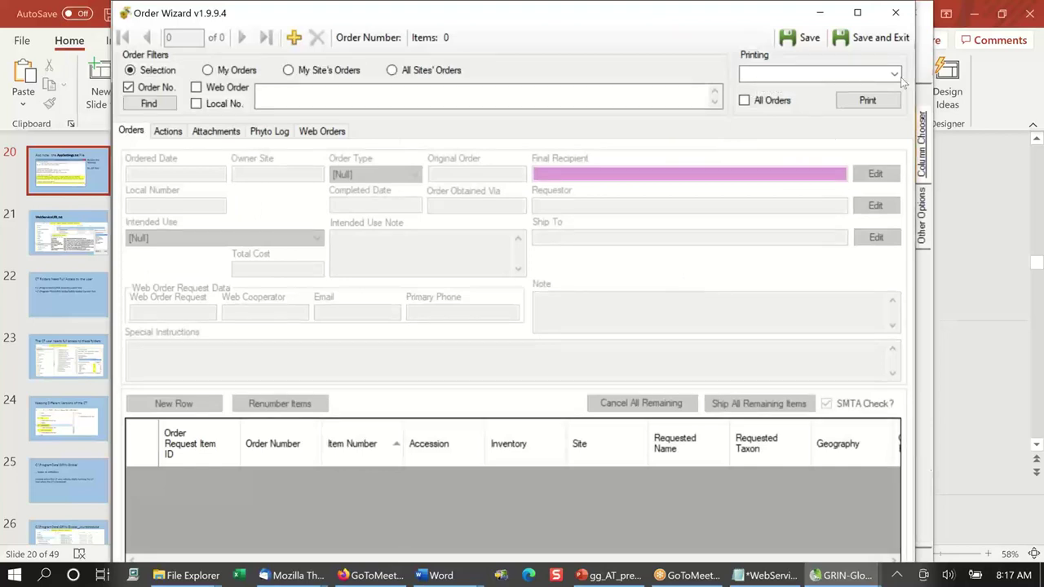
# - Review the .rpt reports offered in the Order Wizard's Printing list, then close the wizard
pyautogui.click(901, 76)
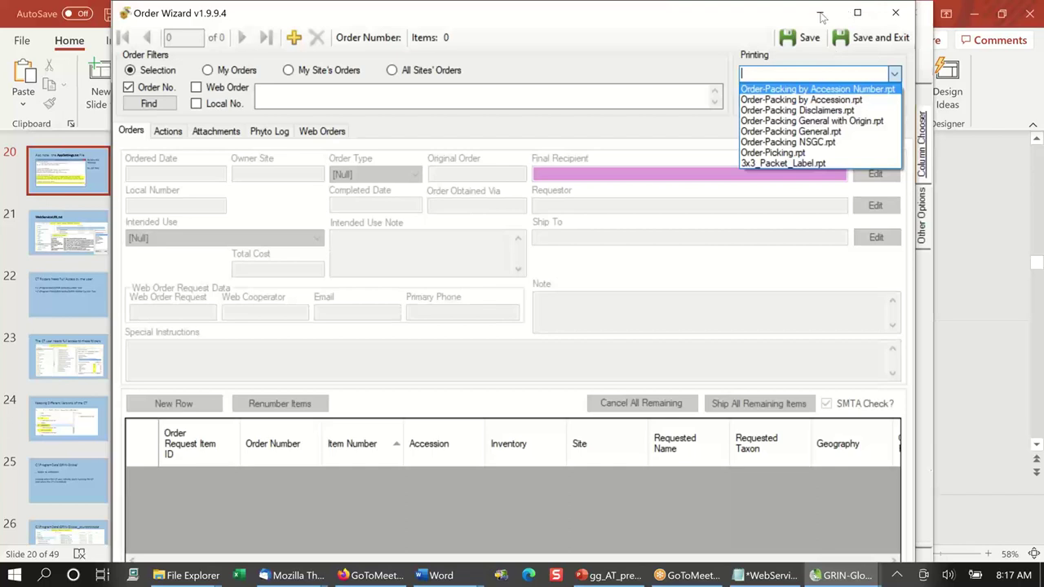
pyautogui.click(821, 16)
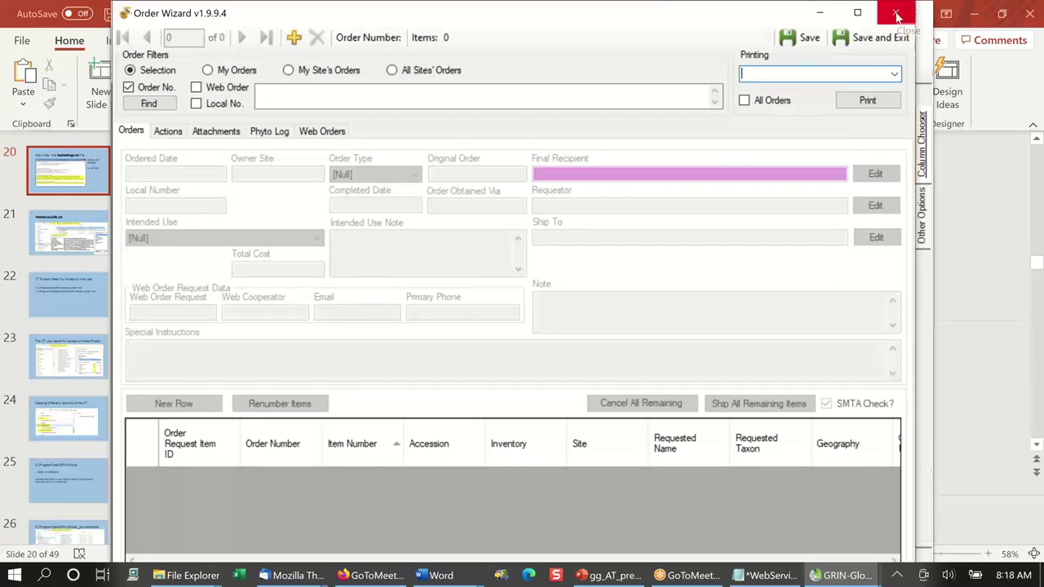
pyautogui.click(897, 15)
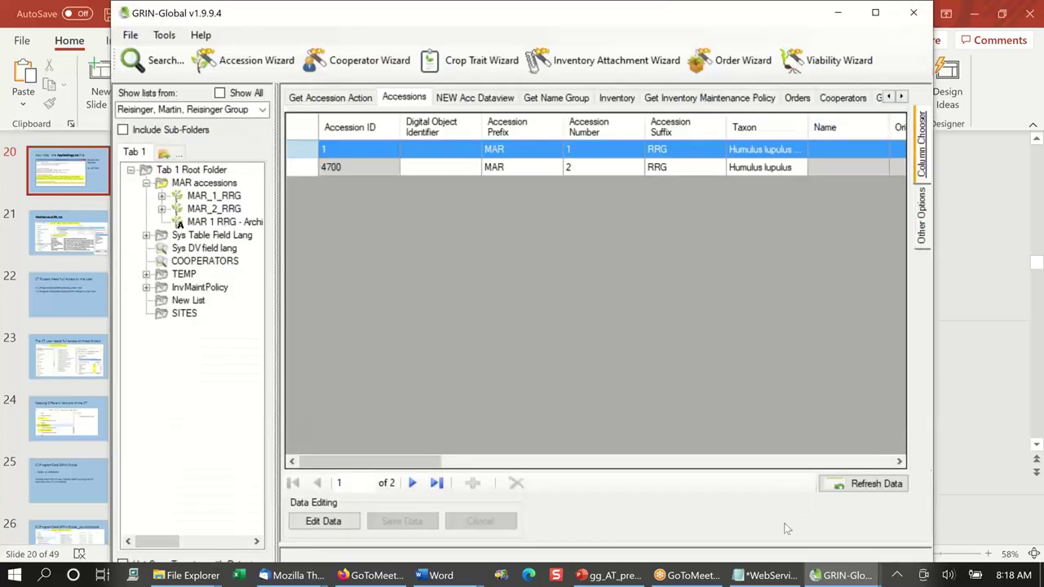
# - Bring forward the File Explorer window showing the Curator Tool settings folder with AppSettings.txt
pyautogui.click(204, 576)
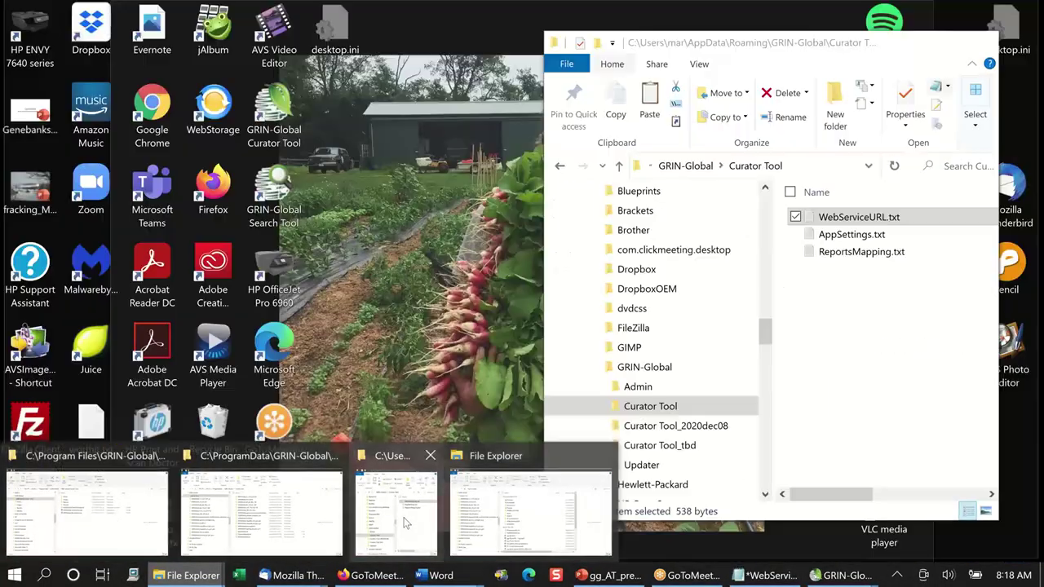
pyautogui.click(402, 518)
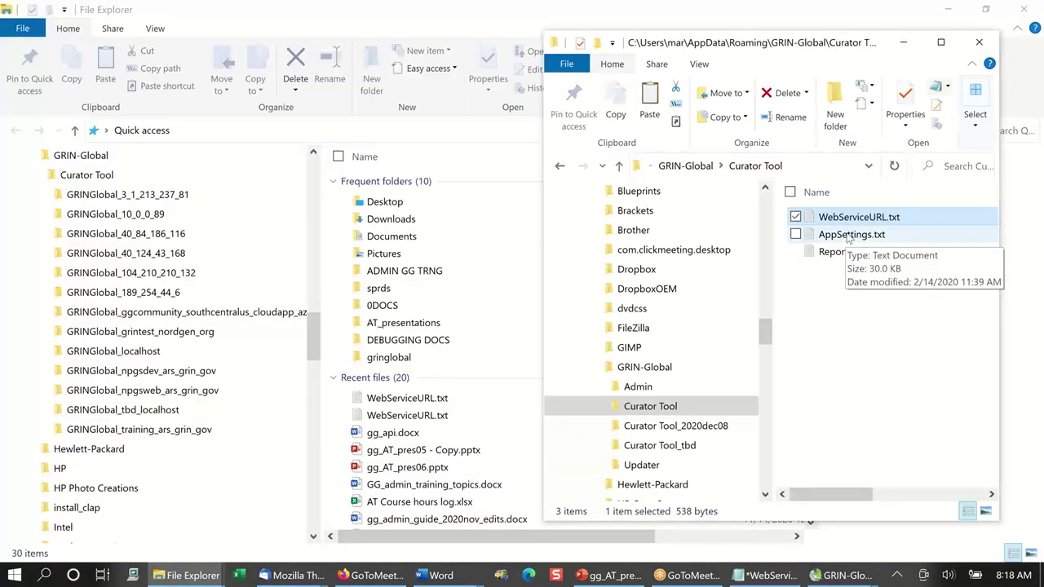
# - Open AppSettings.txt and comment out the OrderWizardCrystalReports line with a leading #
pyautogui.doubleClick(850, 236)
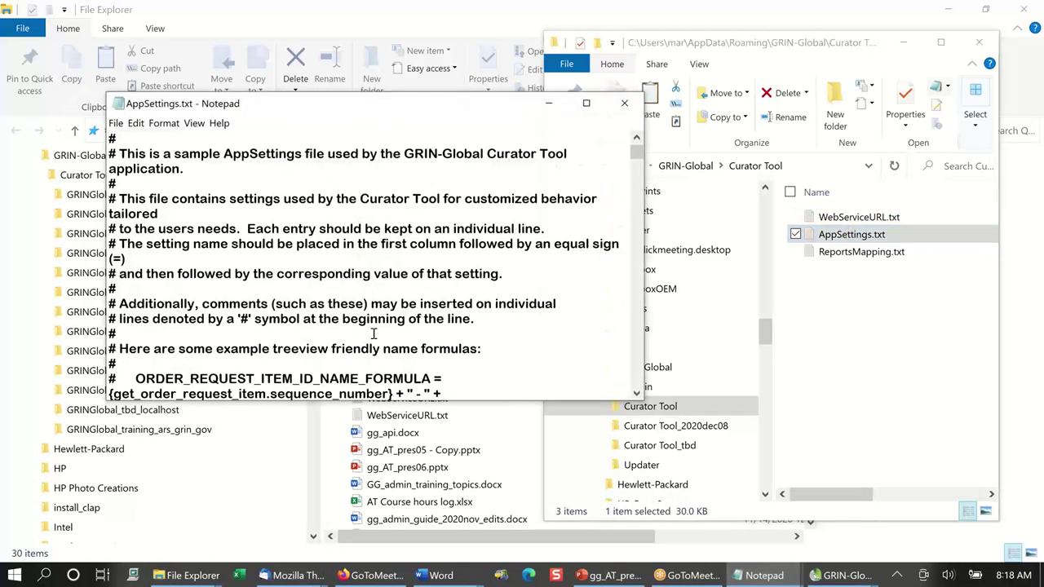
pyautogui.scroll(-6, 374, 332)
pyautogui.scroll(-15, 375, 333)
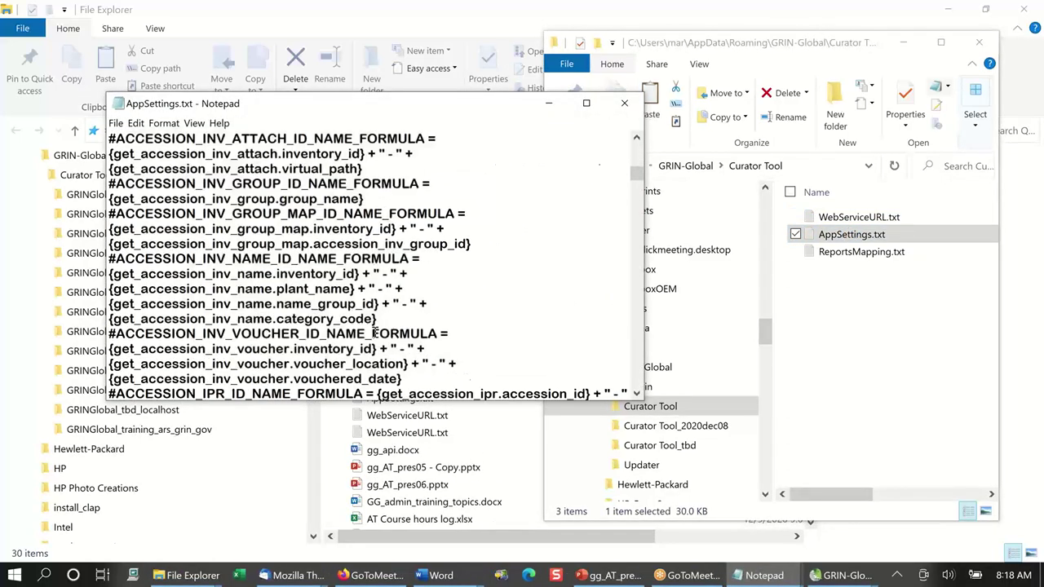
pyautogui.scroll(5, 379, 328)
pyautogui.scroll(10, 382, 327)
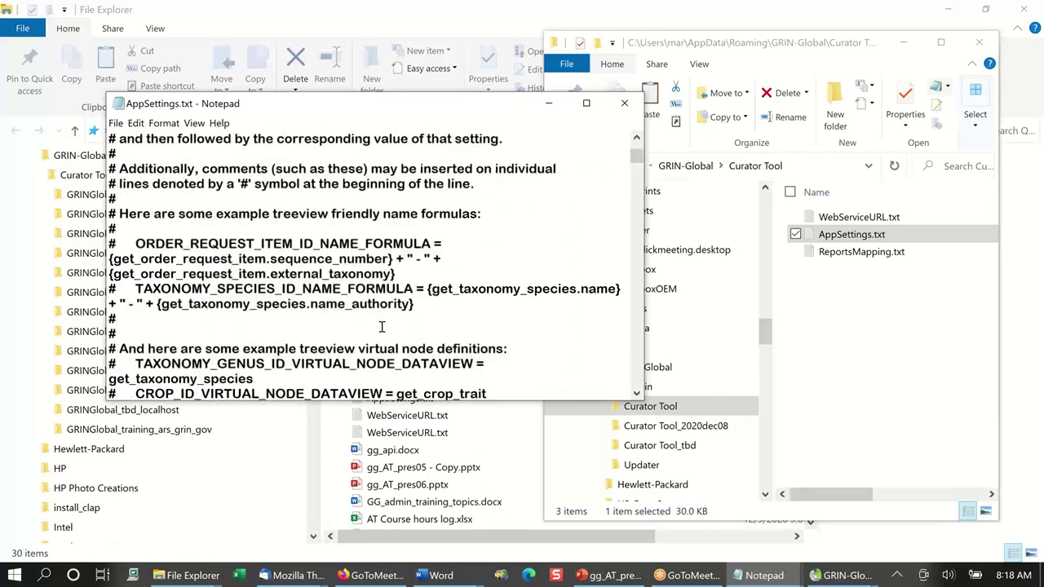
pyautogui.scroll(-12, 381, 326)
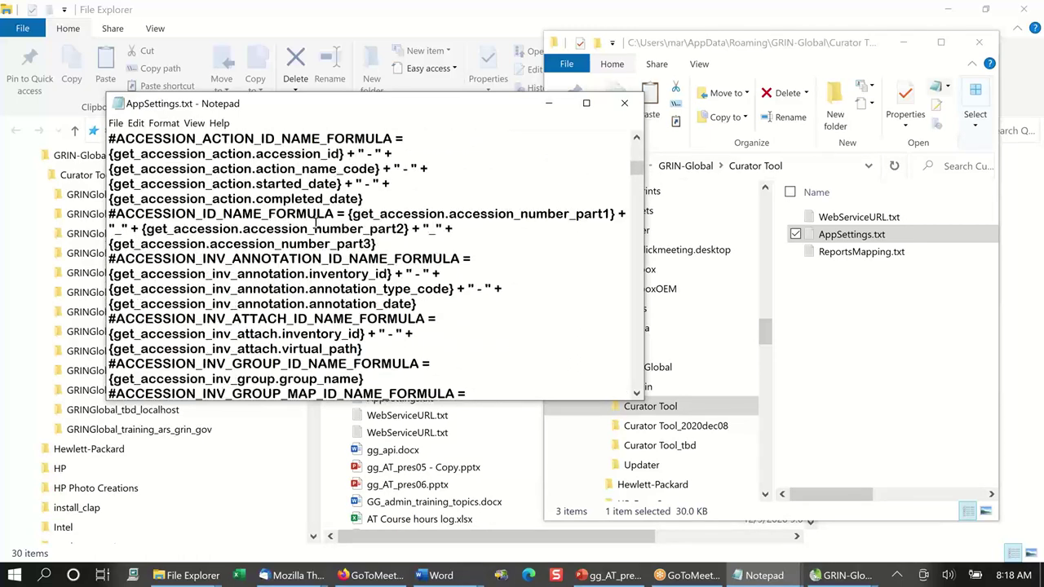
pyautogui.scroll(-14, 186, 201)
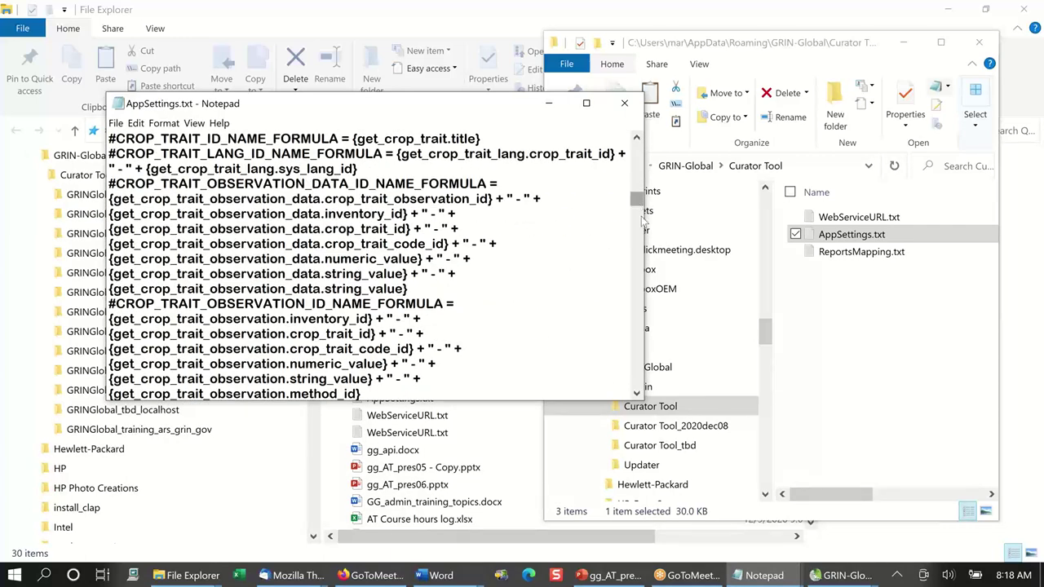
pyautogui.moveTo(642, 219); pyautogui.dragTo(655, 282)
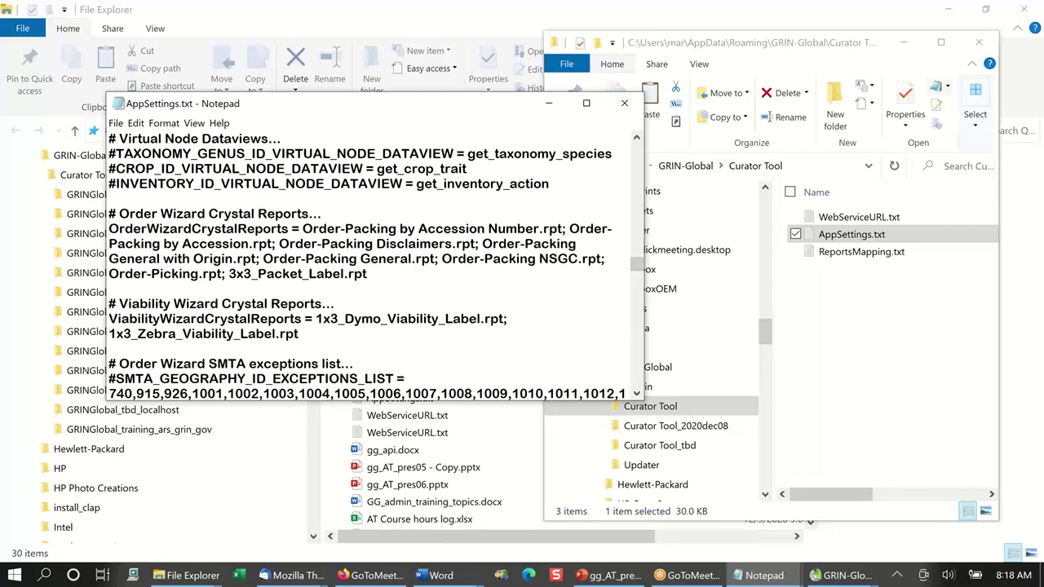
pyautogui.write('#')
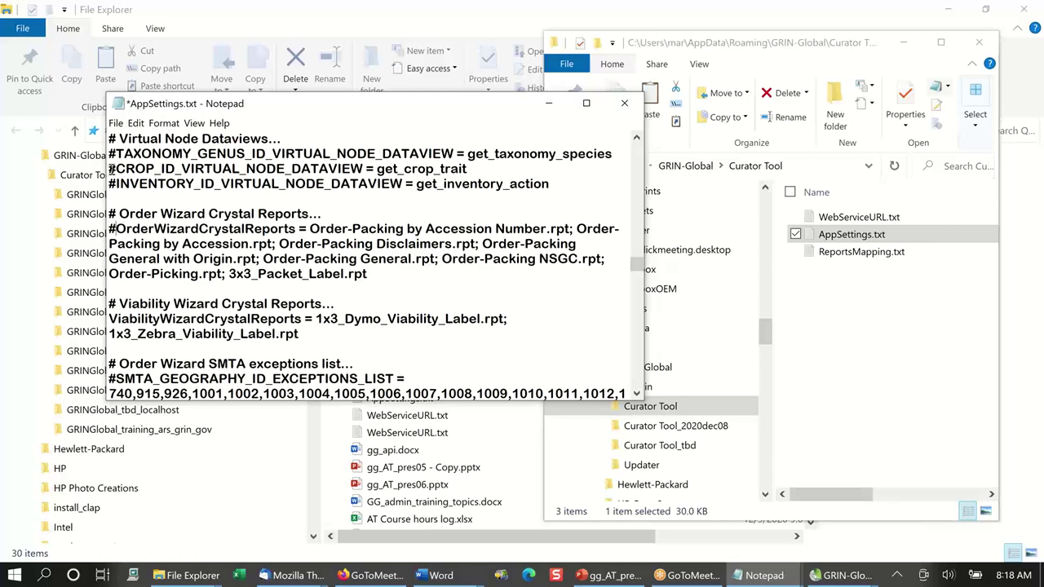
# - Save AppSettings.txt and minimize Notepad
pyautogui.click(116, 124)
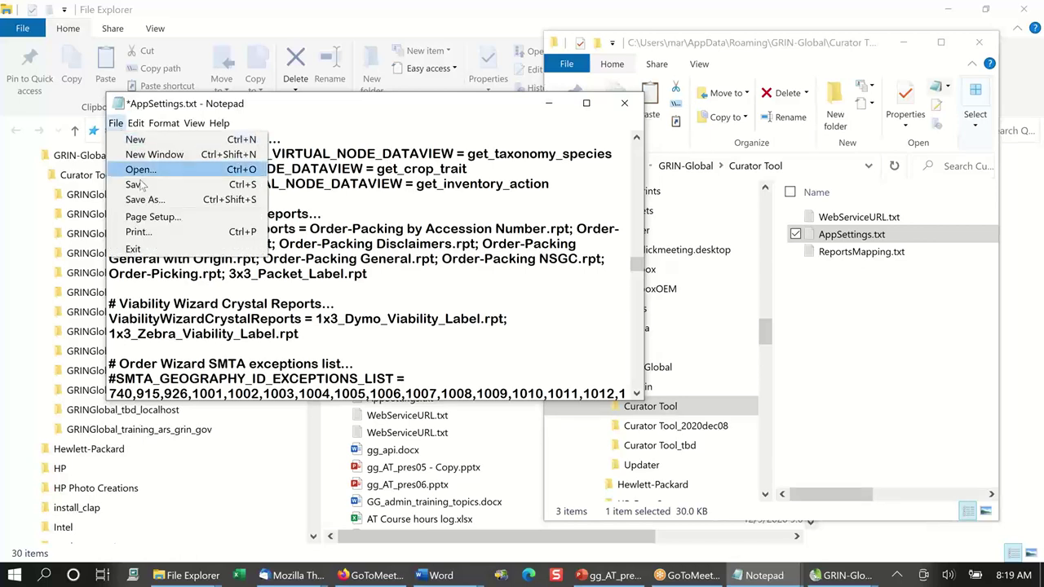
pyautogui.click(143, 186)
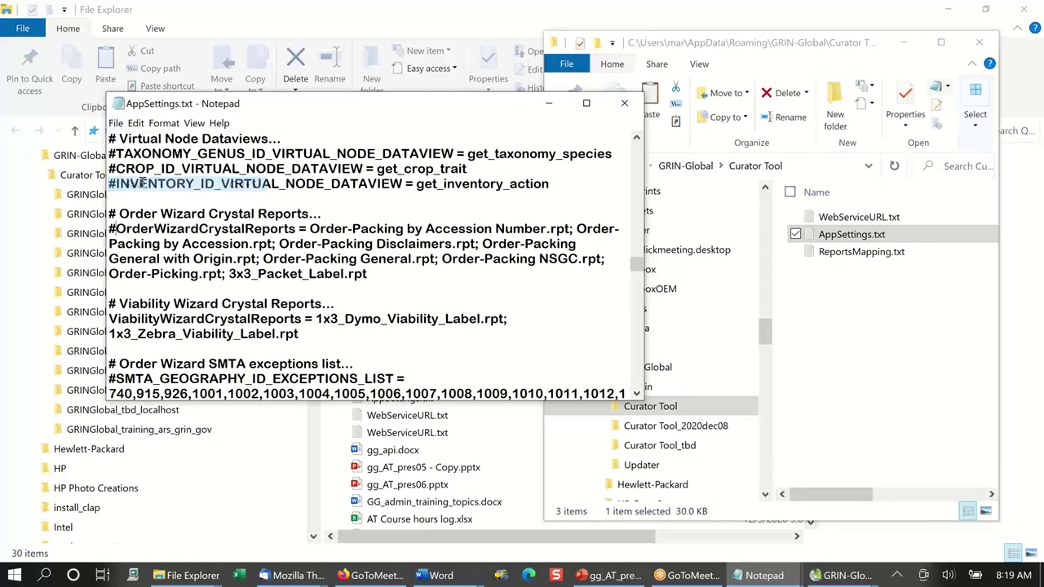
pyautogui.click(549, 106)
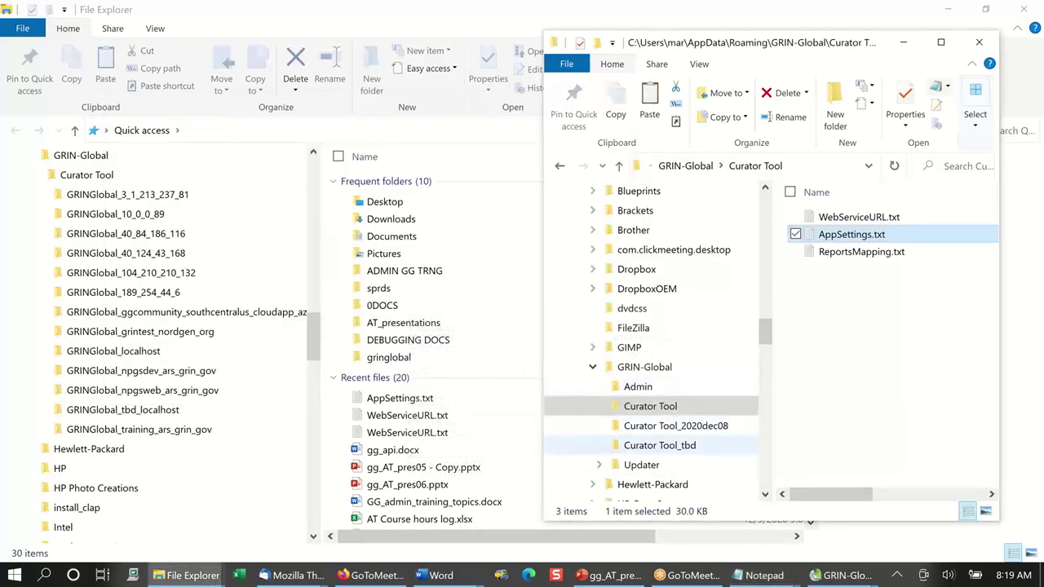
# - Close the Lookup Table Loader and Curator Tool windows, then relaunch the Curator Tool
pyautogui.click(863, 578)
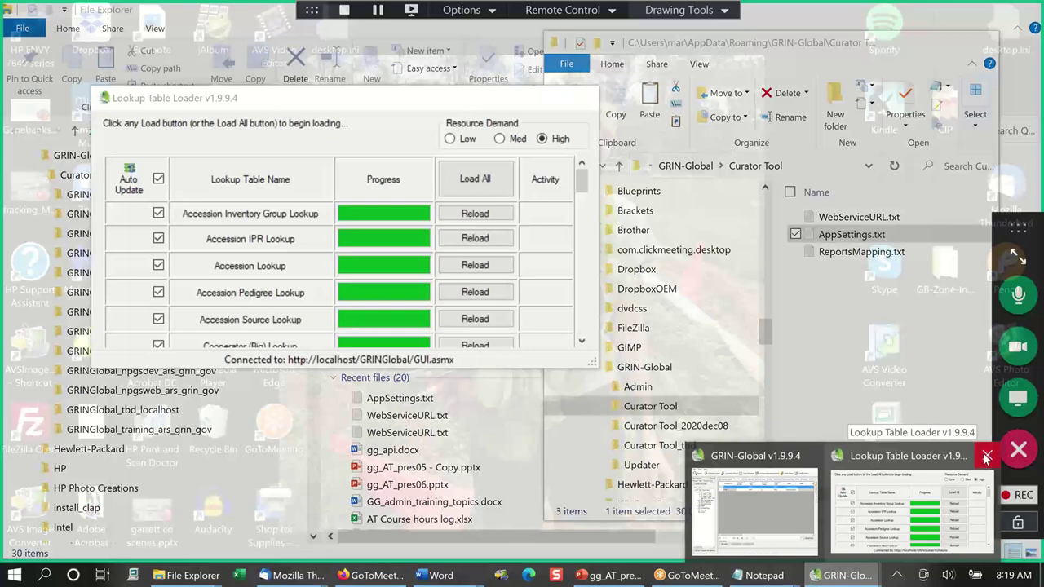
pyautogui.click(986, 457)
pyautogui.click(899, 458)
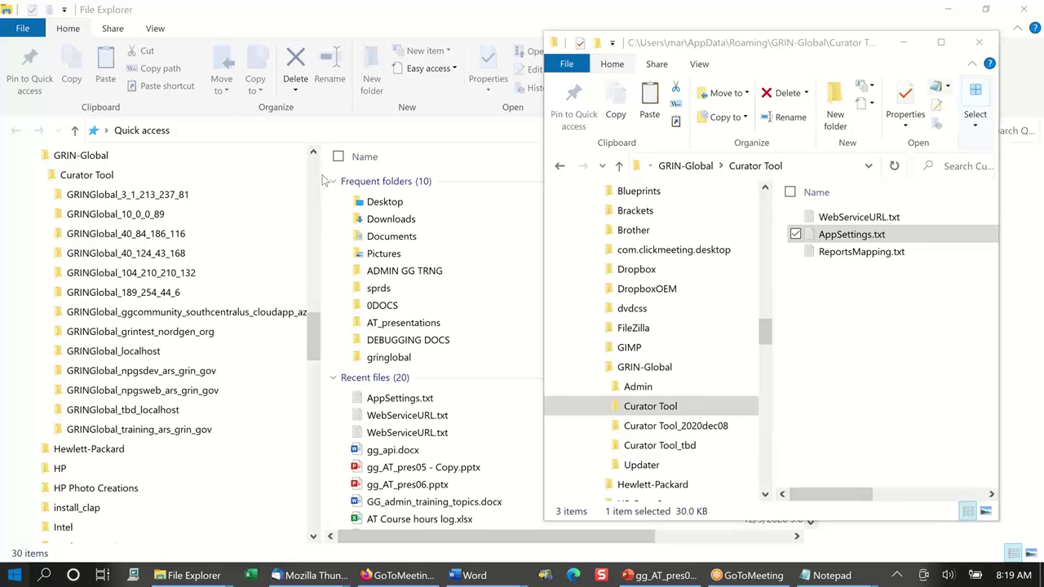
pyautogui.press('super')
pyautogui.press('super')
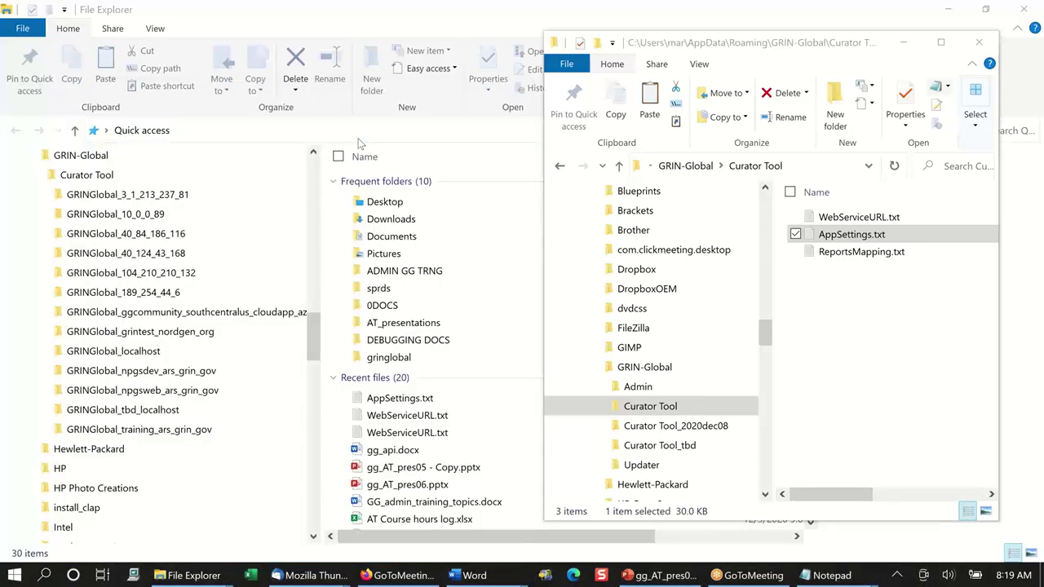
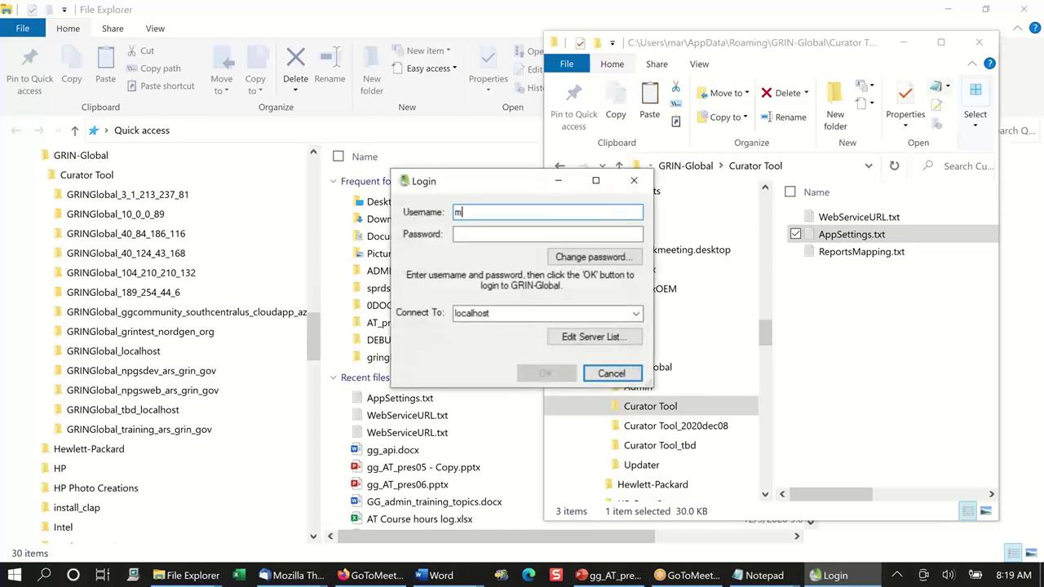
# - Log in to localhost with the account's e-mail username and password, and acknowledge the usage notice
pyautogui.press('Tab')
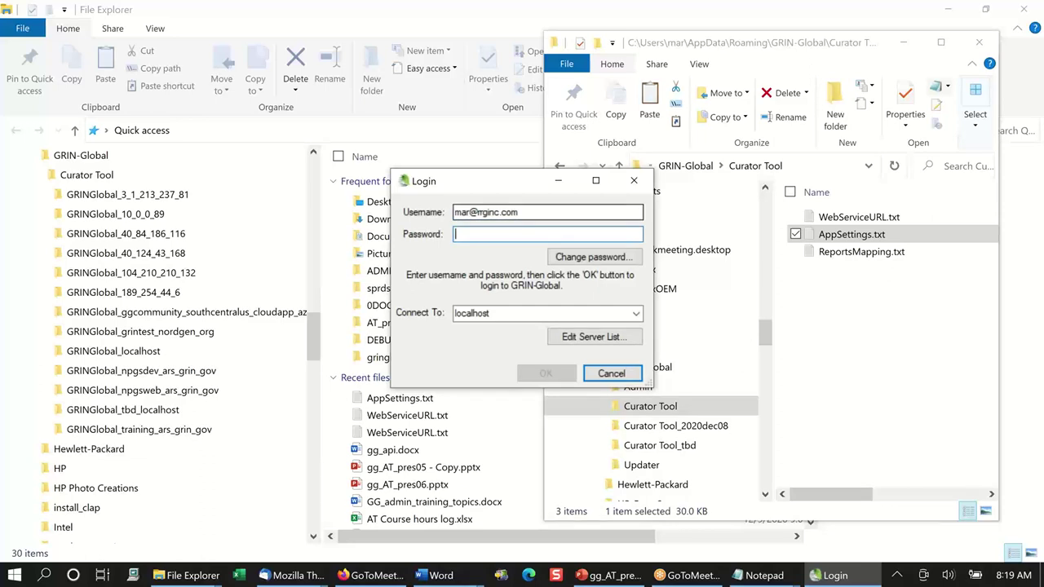
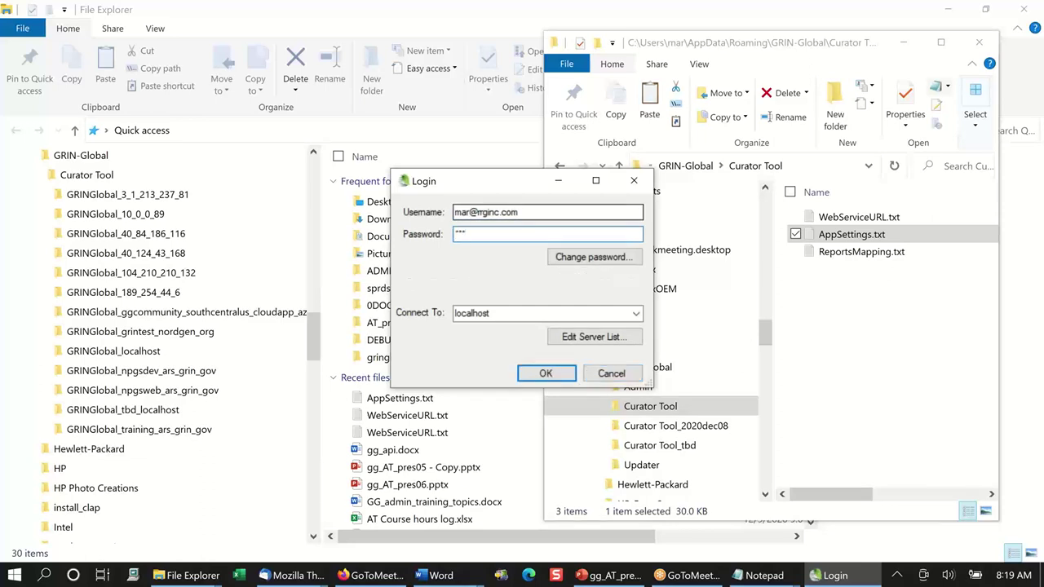
pyautogui.click(546, 373)
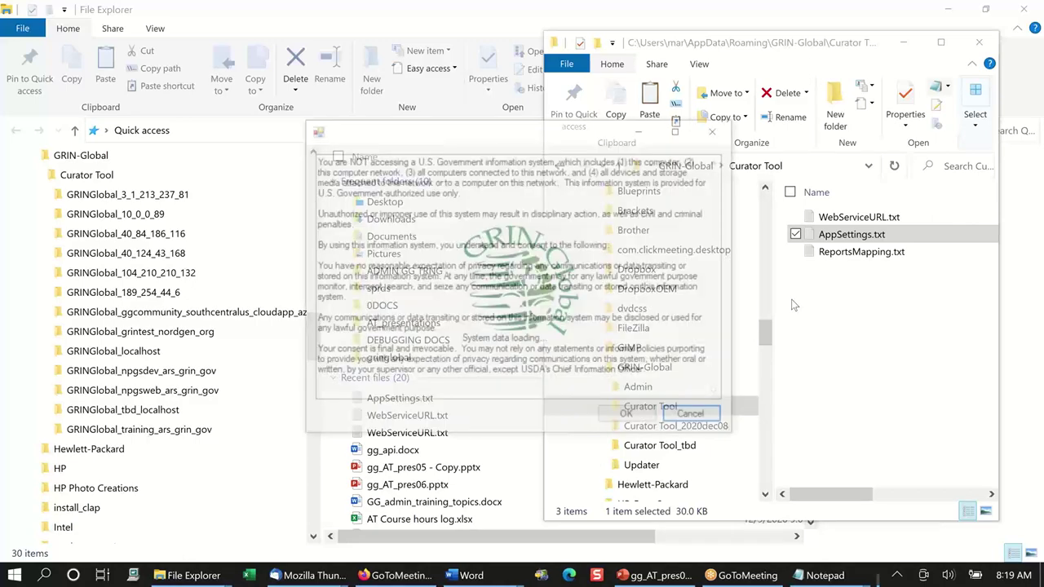
pyautogui.click(632, 419)
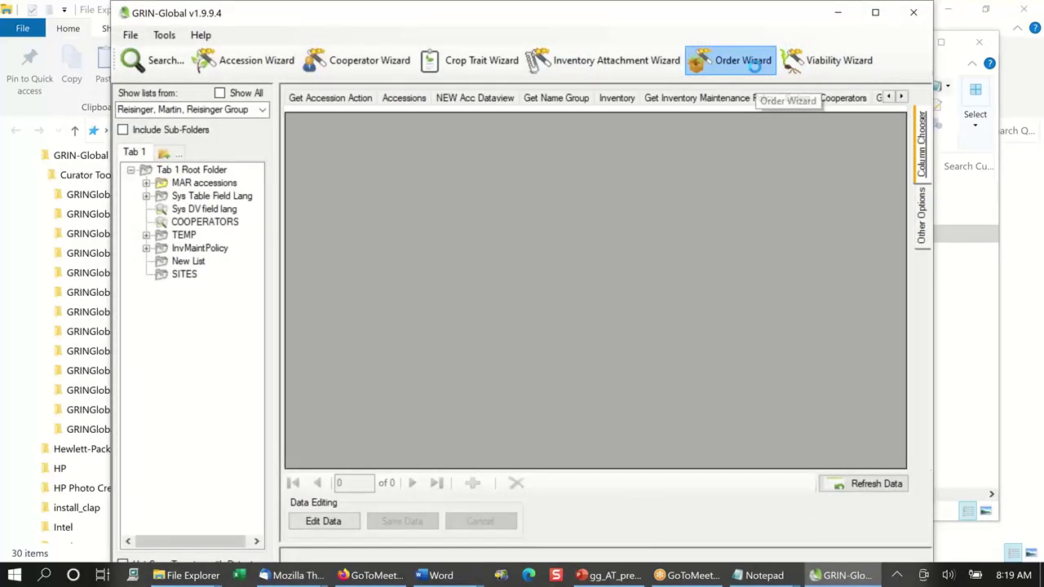
pyautogui.click(757, 72)
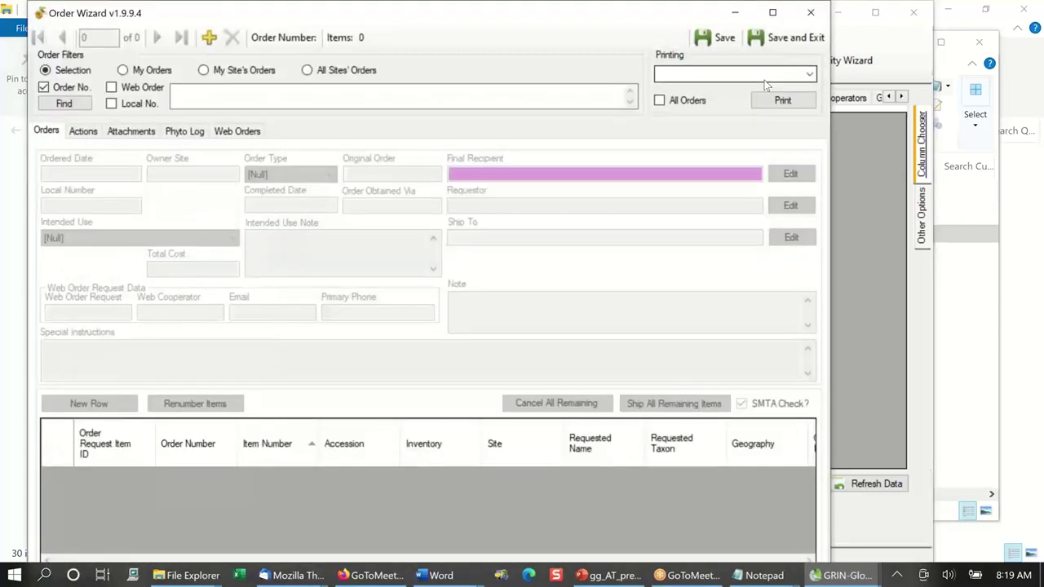
pyautogui.click(808, 73)
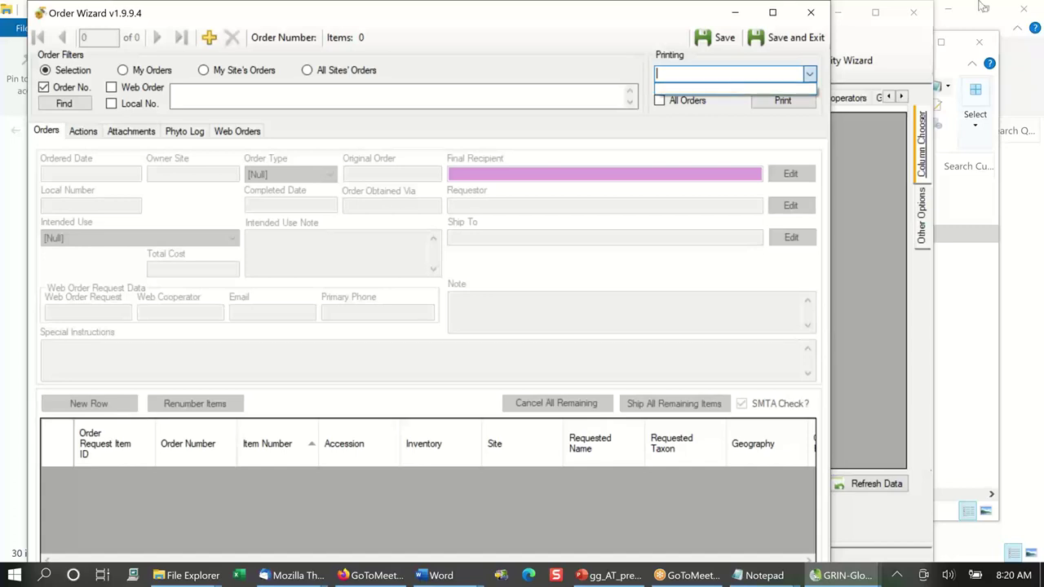
pyautogui.click(812, 15)
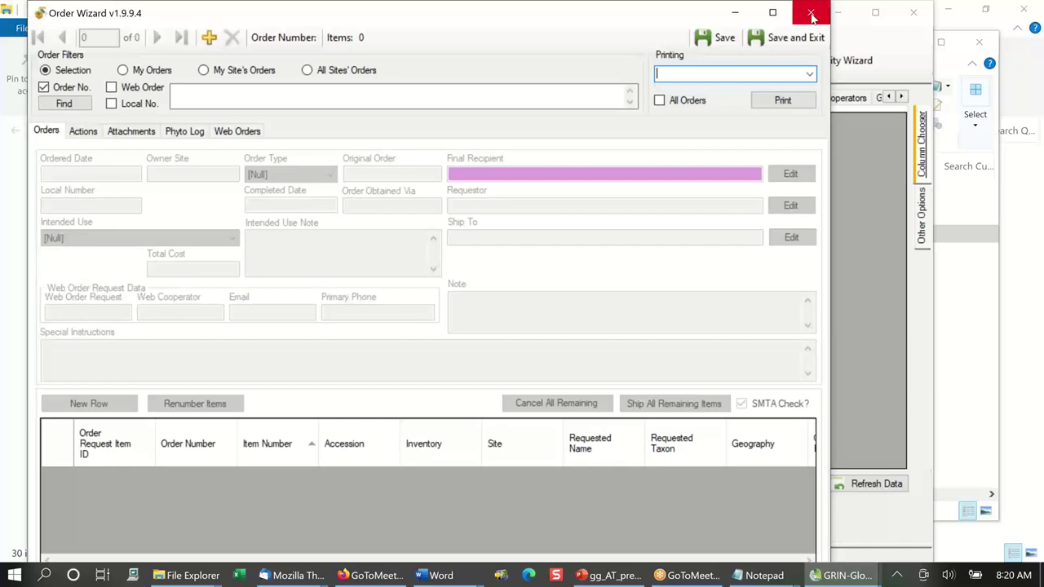
pyautogui.click(812, 15)
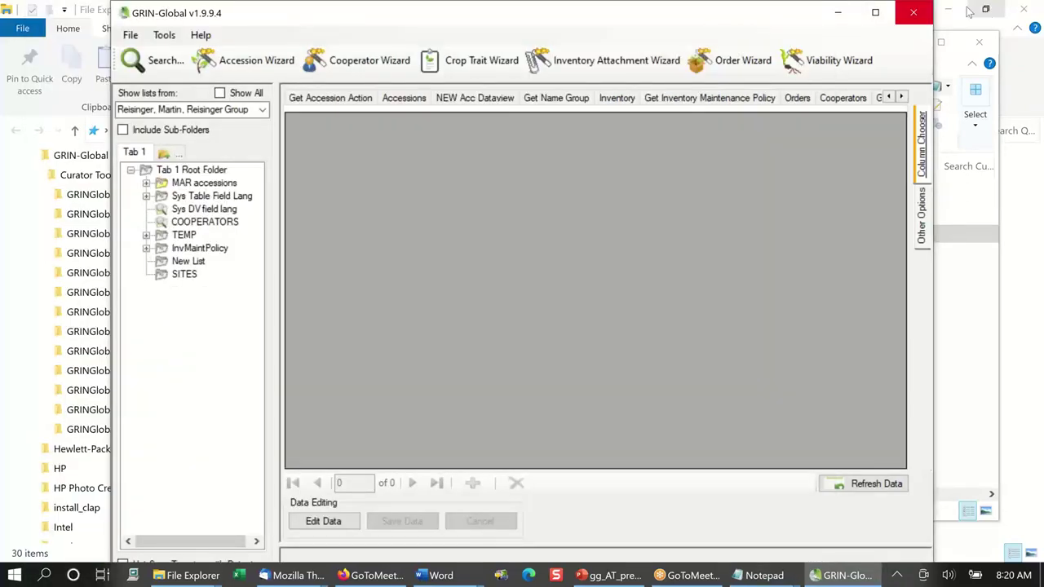
# - Close the Curator Tool and select AppSettings.txt in the Curator Tool settings folder
pyautogui.click(913, 10)
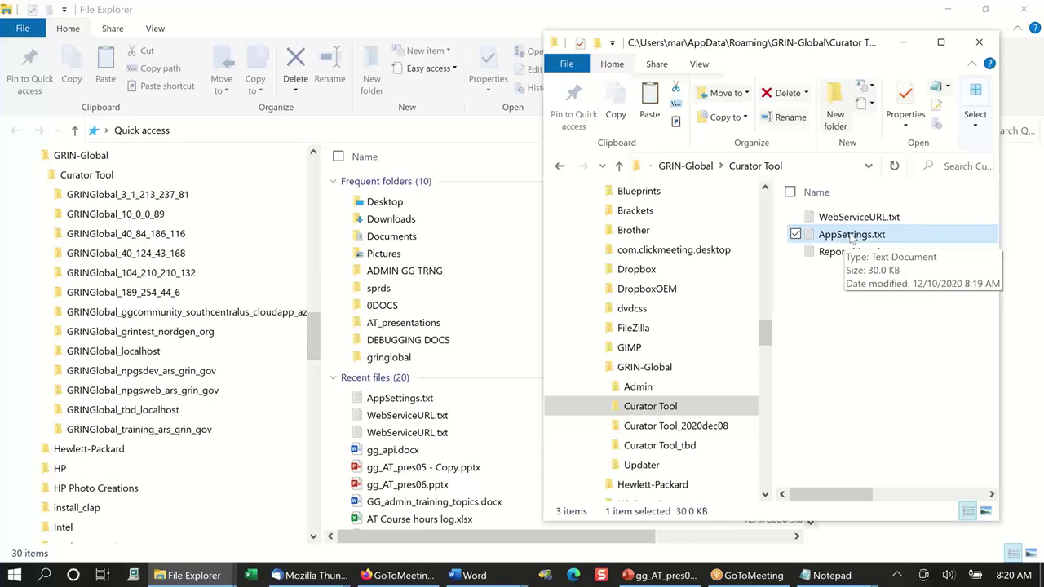
pyautogui.click(851, 236)
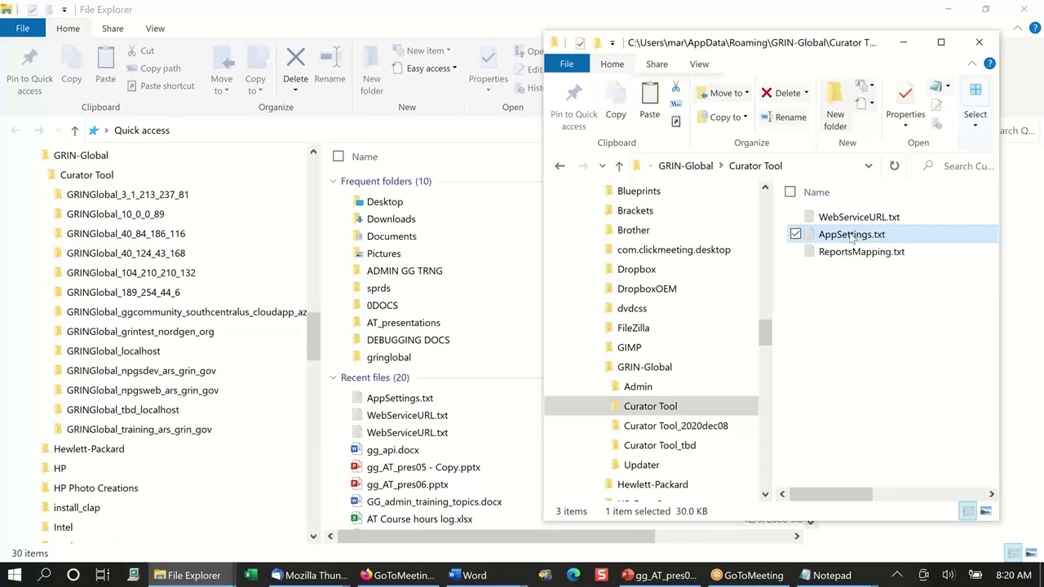
# - Open AppSettings.txt and delete the # in front of OrderWizardCrystalReports
pyautogui.click(940, 235)
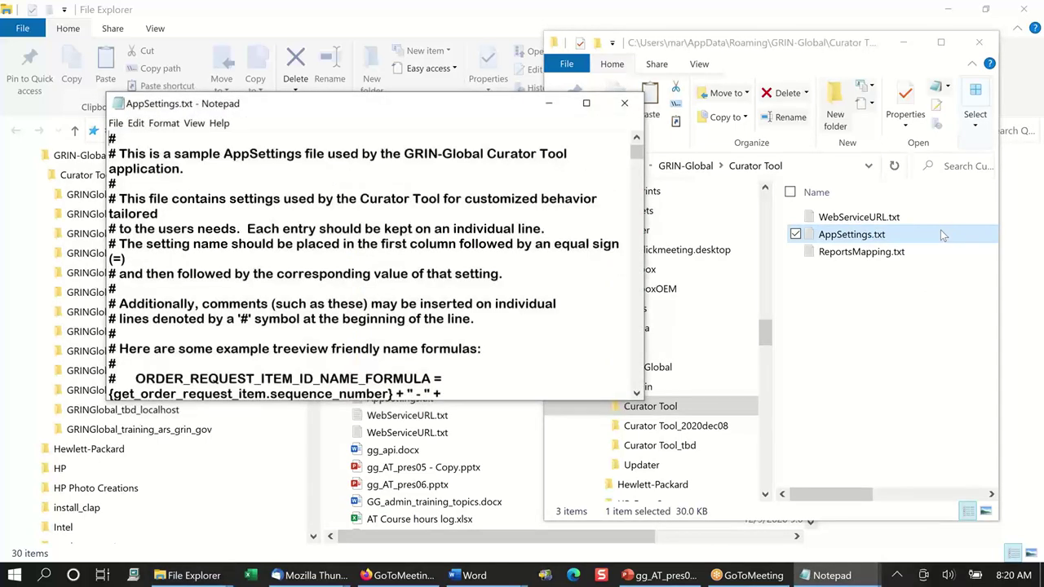
pyautogui.scroll(-10, 381, 297)
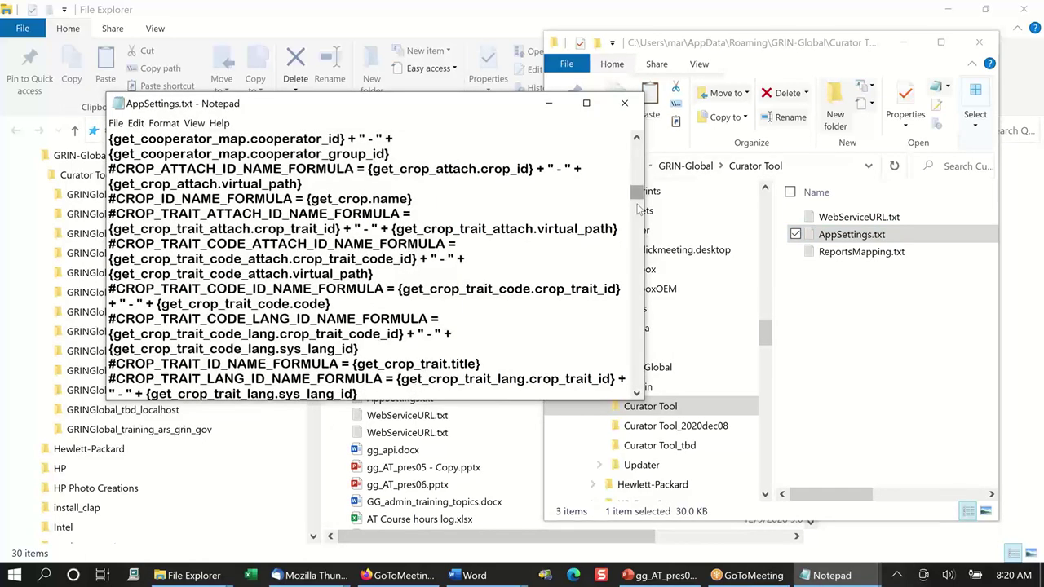
pyautogui.moveTo(638, 204); pyautogui.dragTo(638, 266)
pyautogui.click(240, 196)
pyautogui.press('Home')
pyautogui.press('Delete')
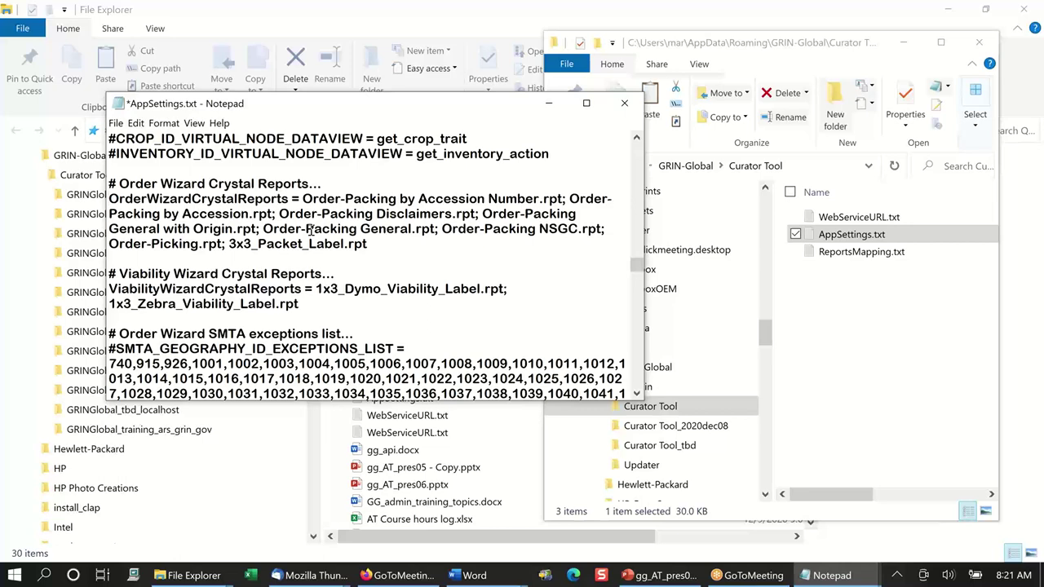
# - Scroll through AppSettings.txt to review its settings down to the ACCESSION formula section
pyautogui.scroll(4, 311, 230)
pyautogui.scroll(5, 310, 231)
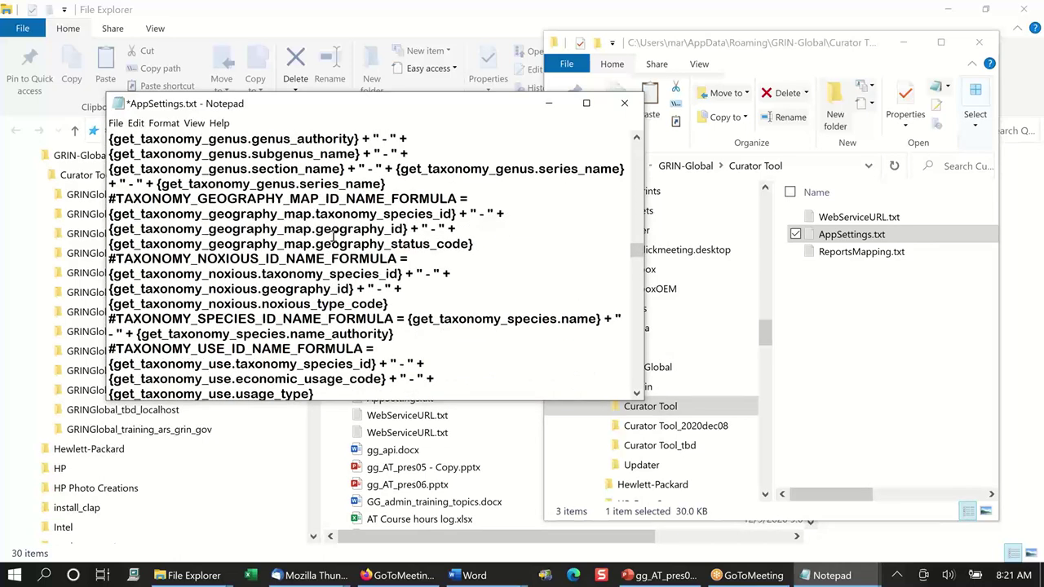
pyautogui.scroll(10, 334, 237)
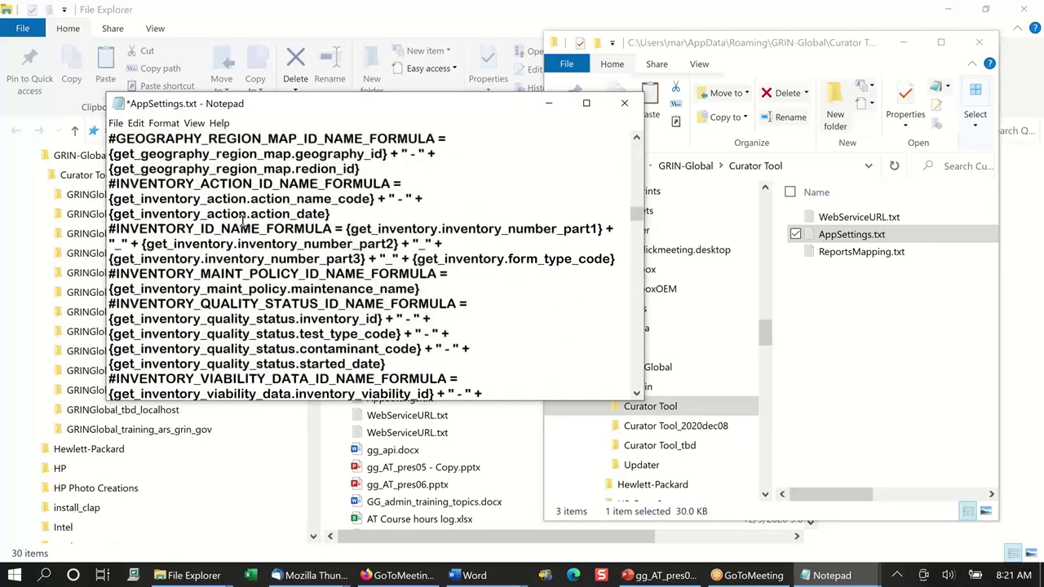
pyautogui.scroll(3, 629, 218)
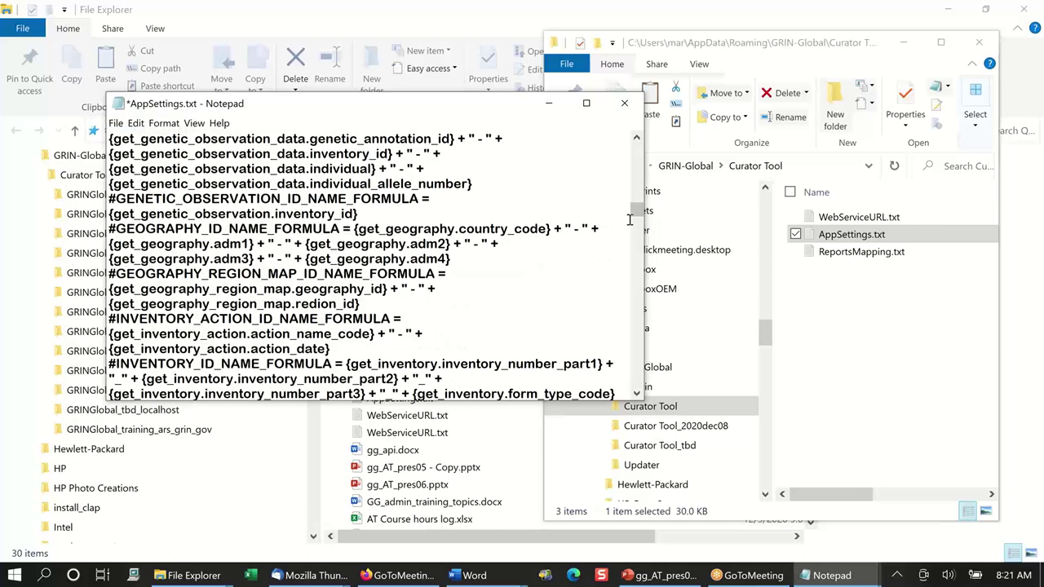
pyautogui.moveTo(635, 214); pyautogui.dragTo(640, 165)
pyautogui.scroll(-1, 569, 184)
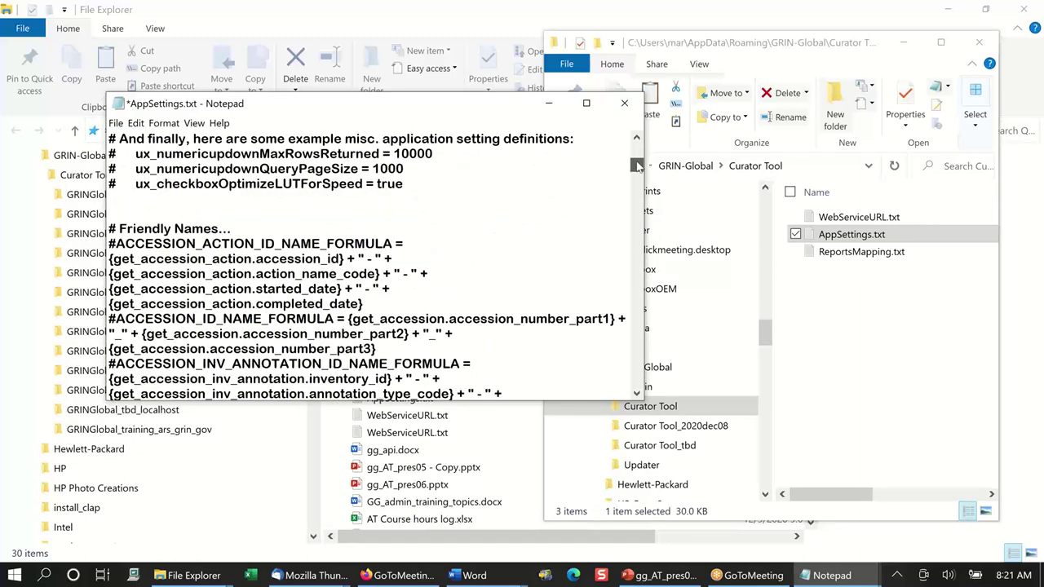
pyautogui.scroll(-1, 640, 166)
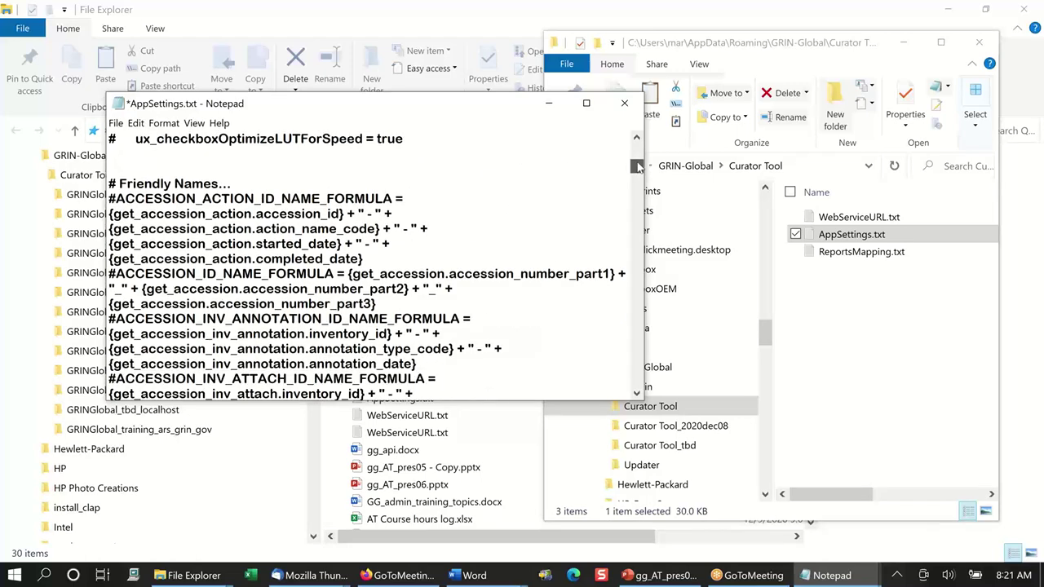
pyautogui.scroll(-1, 640, 165)
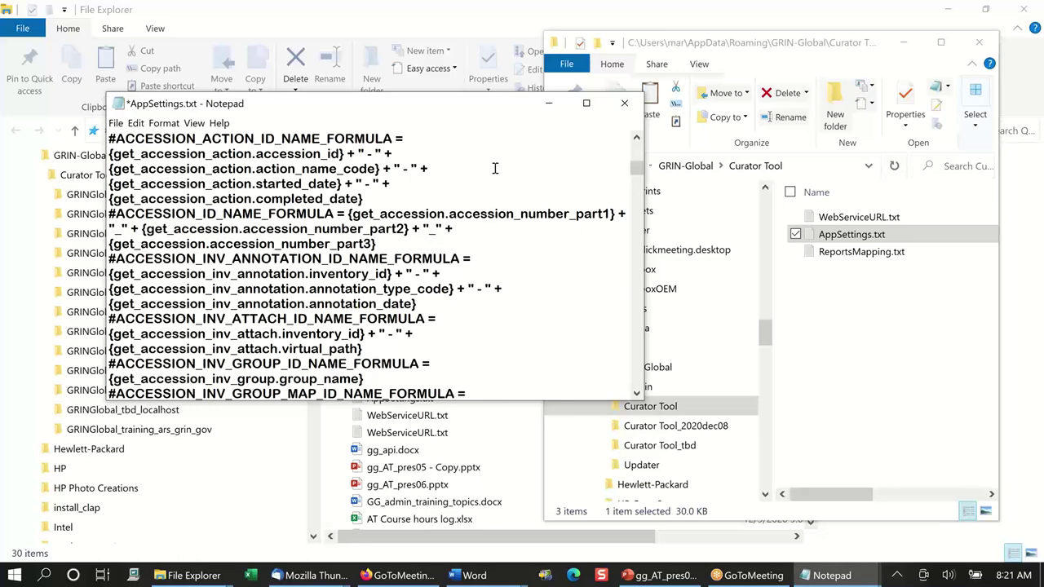
pyautogui.scroll(-8, 382, 224)
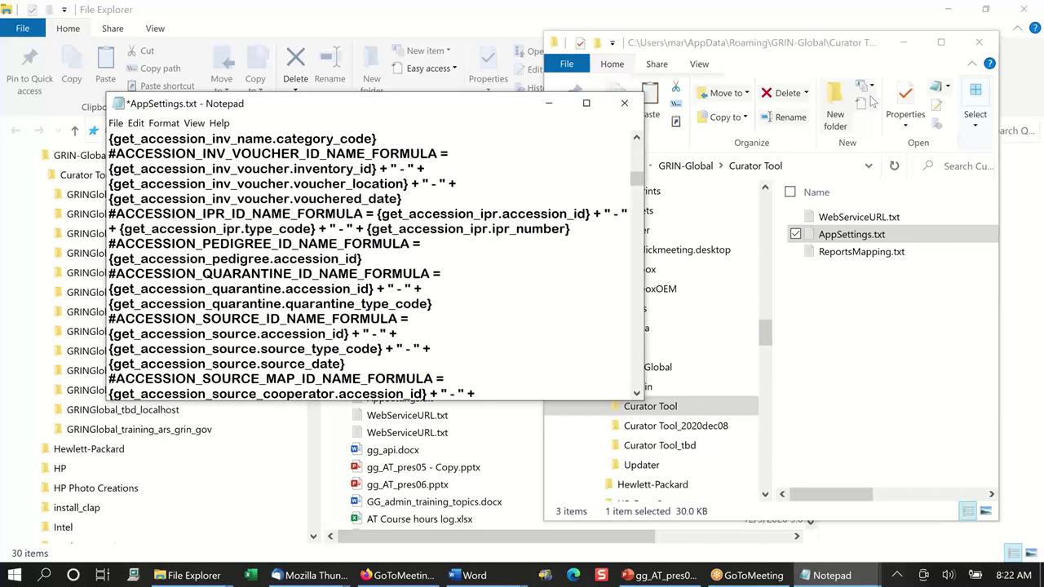
# - Close Notepad saving AppSettings.txt, and return to the AppSettings.txt slide in gg_AT_pres06.pptx
pyautogui.click(625, 106)
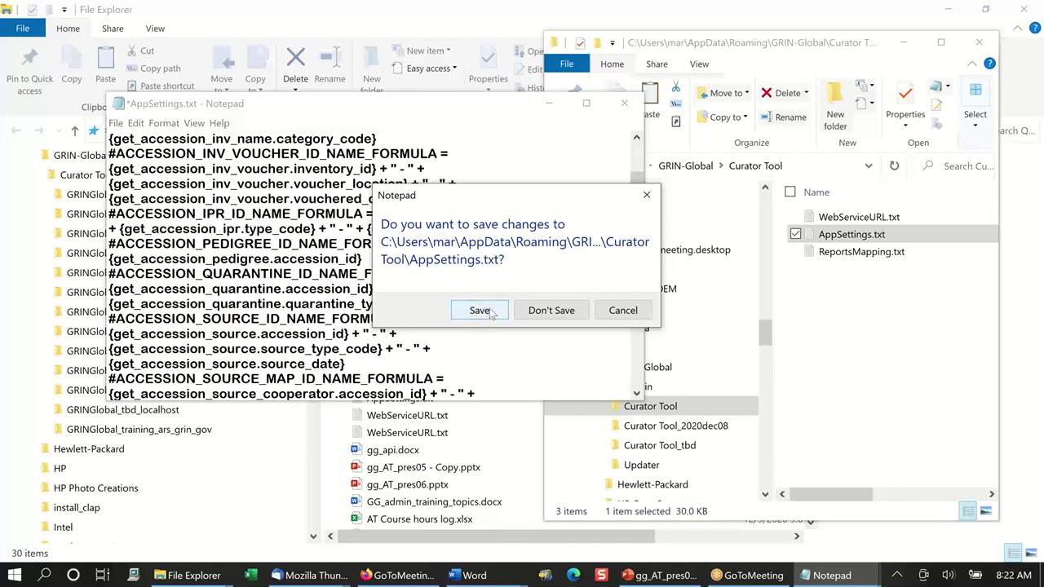
pyautogui.click(480, 311)
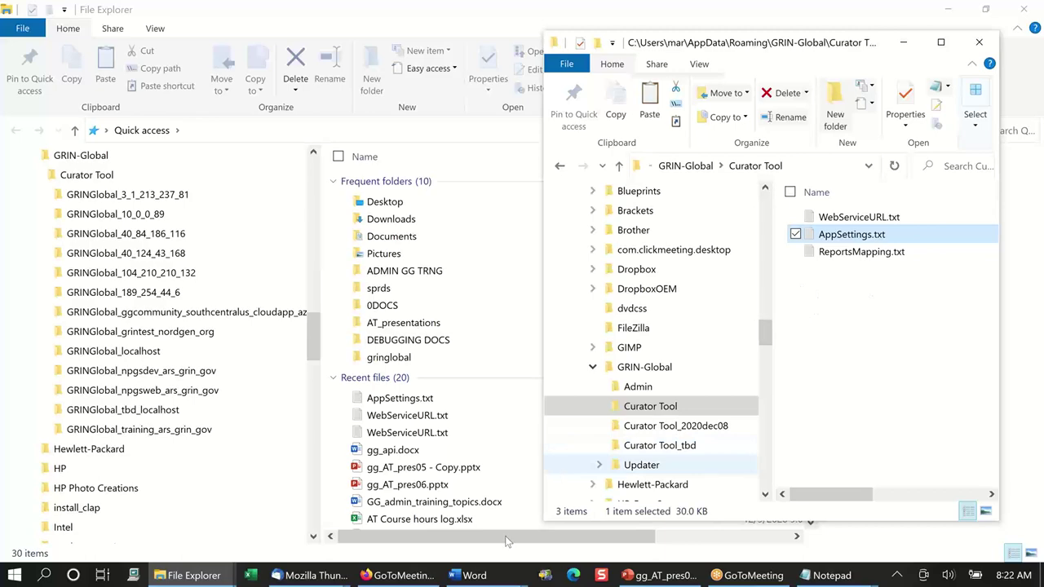
pyautogui.click(684, 576)
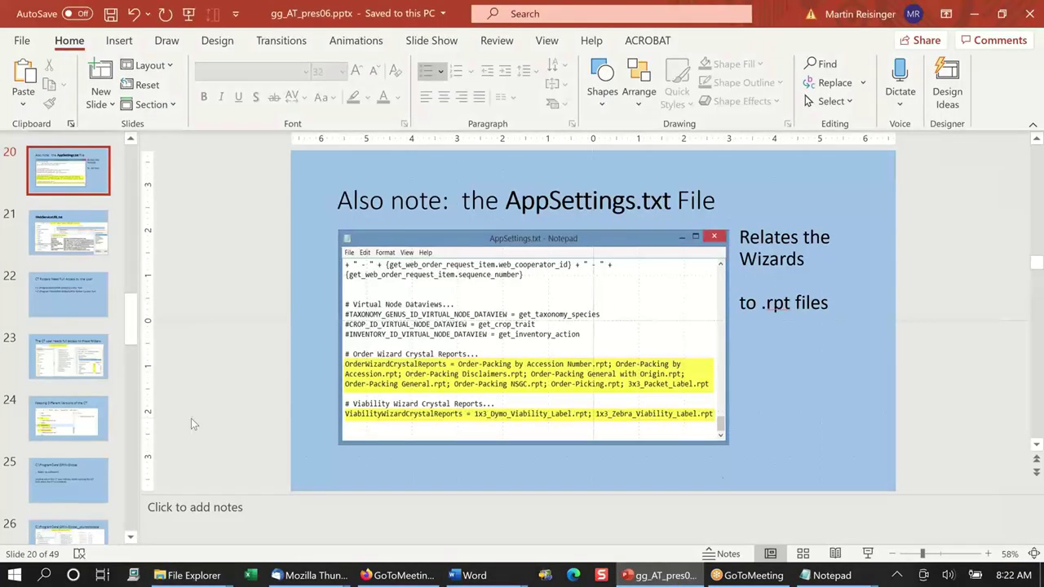
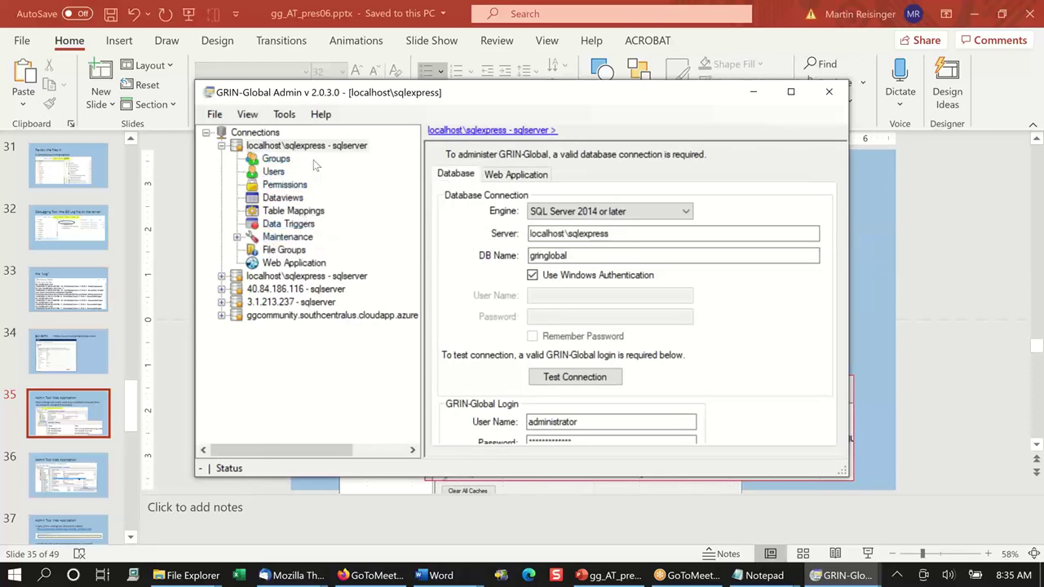
# - Open Maintenance > Web Application for the local sqlexpress server and enlarge the window
pyautogui.click(318, 164)
pyautogui.click(237, 236)
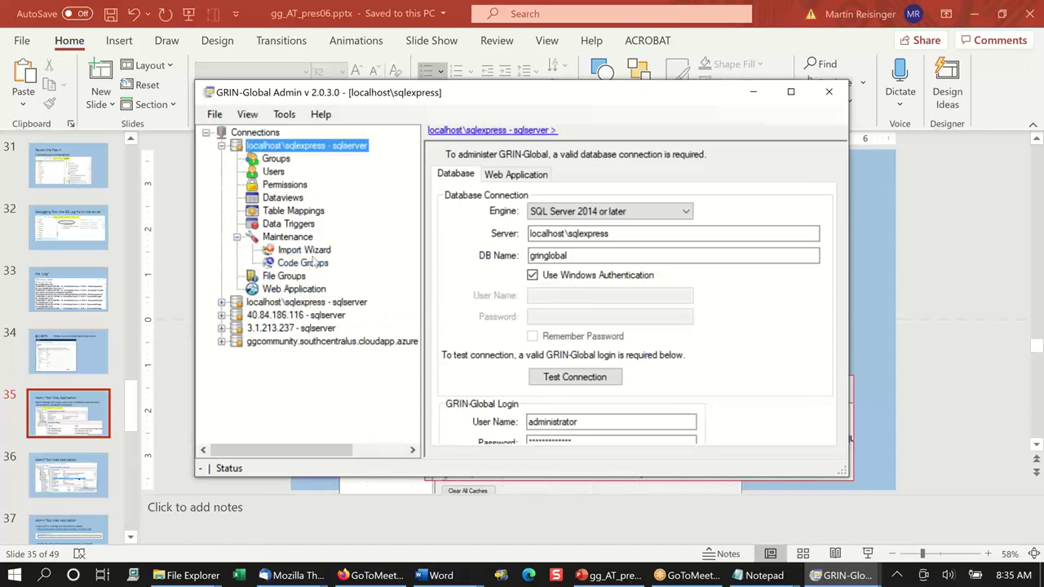
pyautogui.click(301, 291)
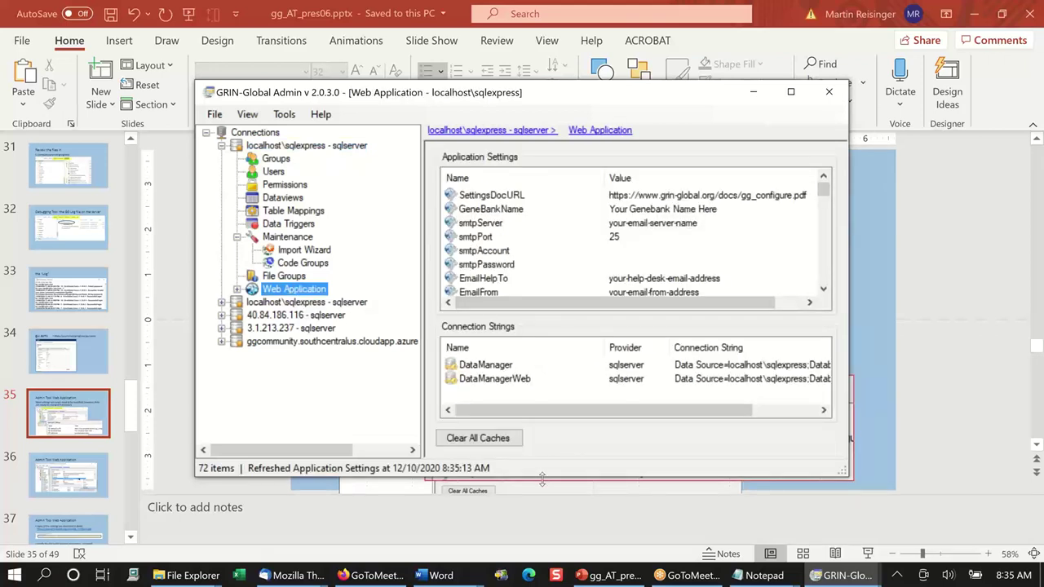
pyautogui.moveTo(543, 480); pyautogui.dragTo(542, 583)
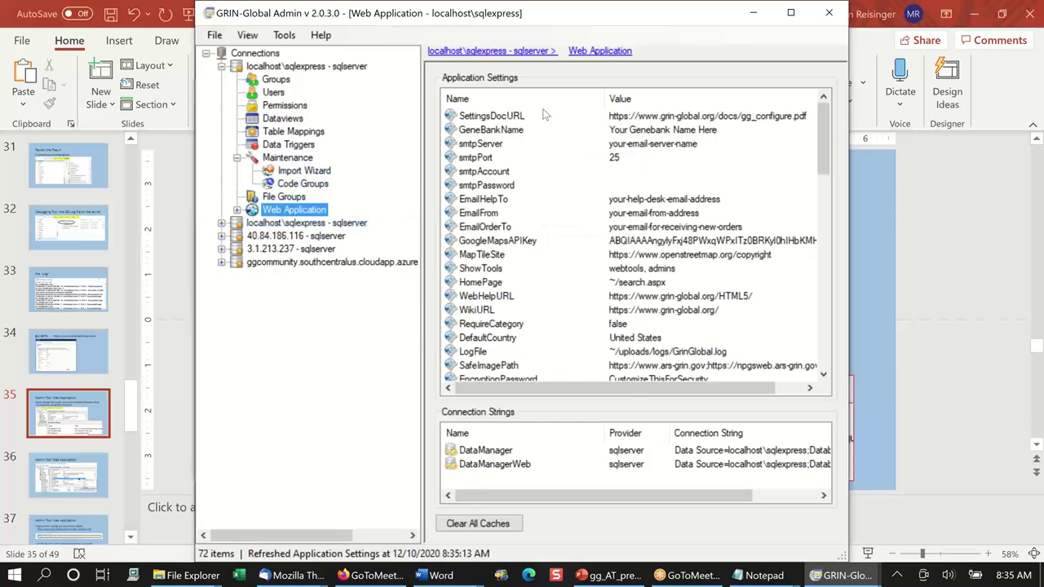
# - Scroll to the list's last entries, showing SysUserMaxLoginFailures 5 and SysUserLoginLockPeriod 900
pyautogui.scroll(-7, 539, 146)
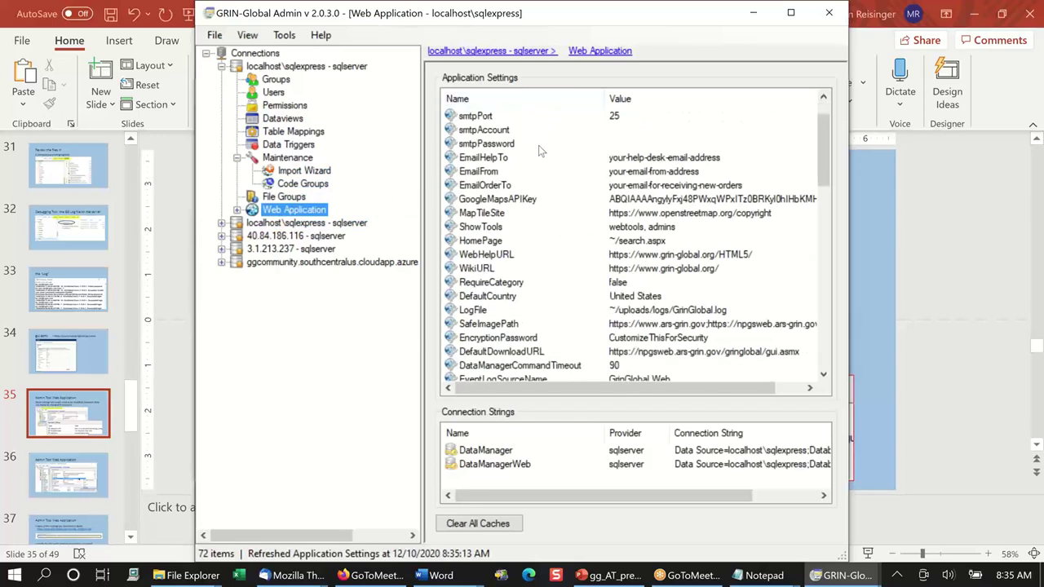
pyautogui.scroll(-9, 536, 193)
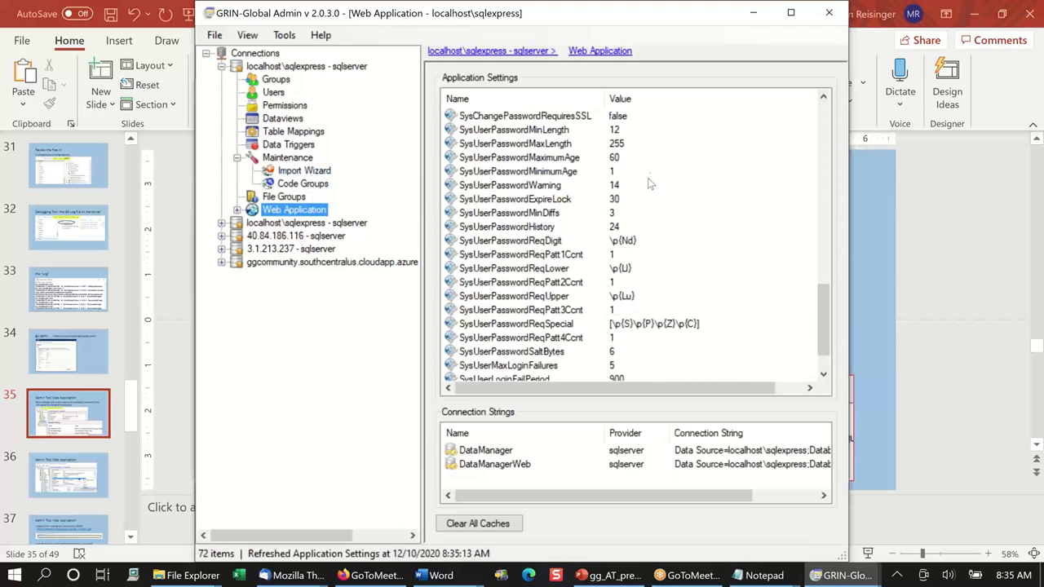
pyautogui.scroll(-1, 645, 207)
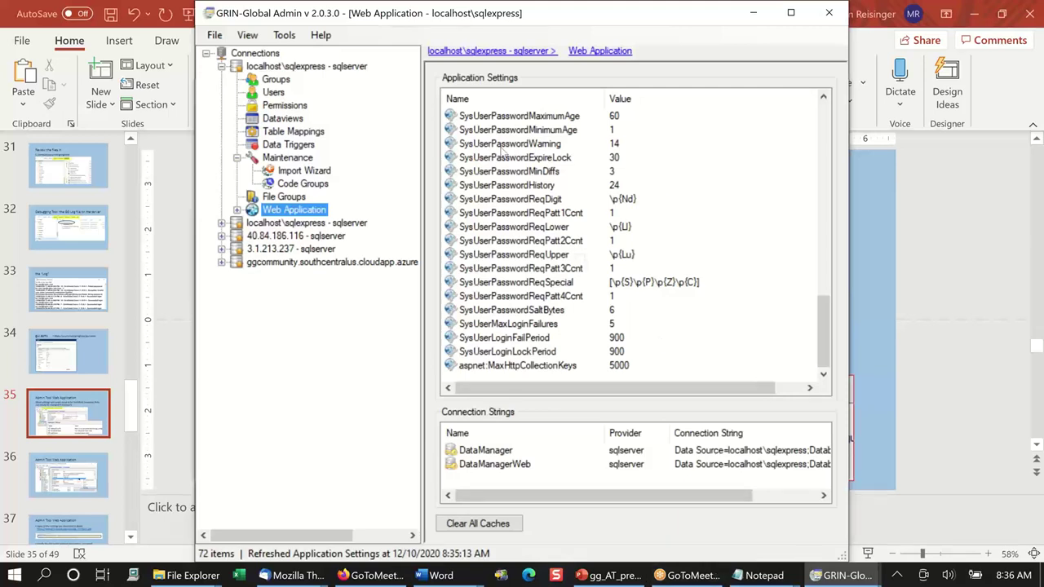
# - Bring the gg_AT_pres06.pptx presentation to the front and start the slide show
pyautogui.click(295, 210)
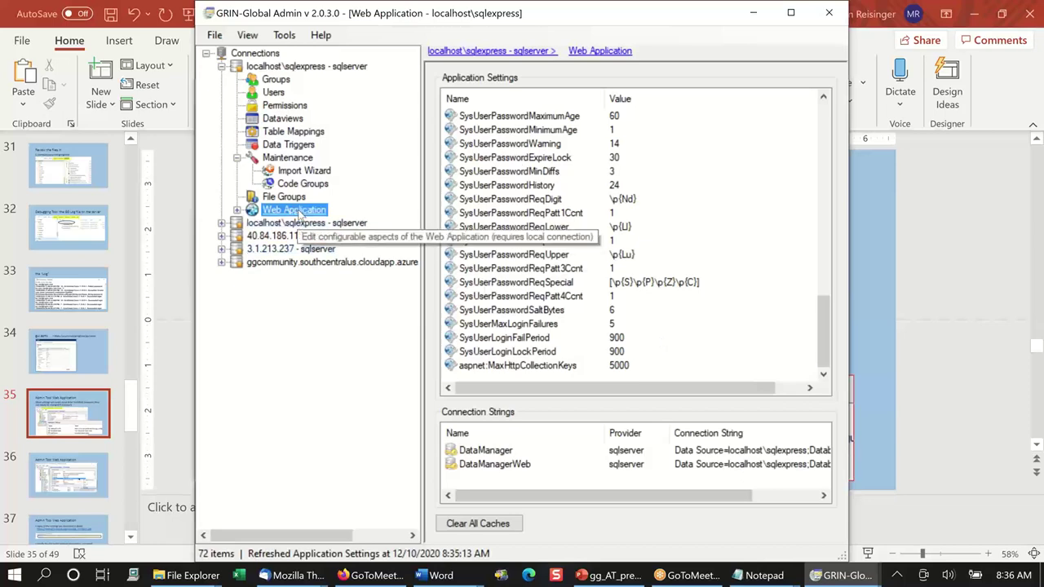
pyautogui.click(595, 578)
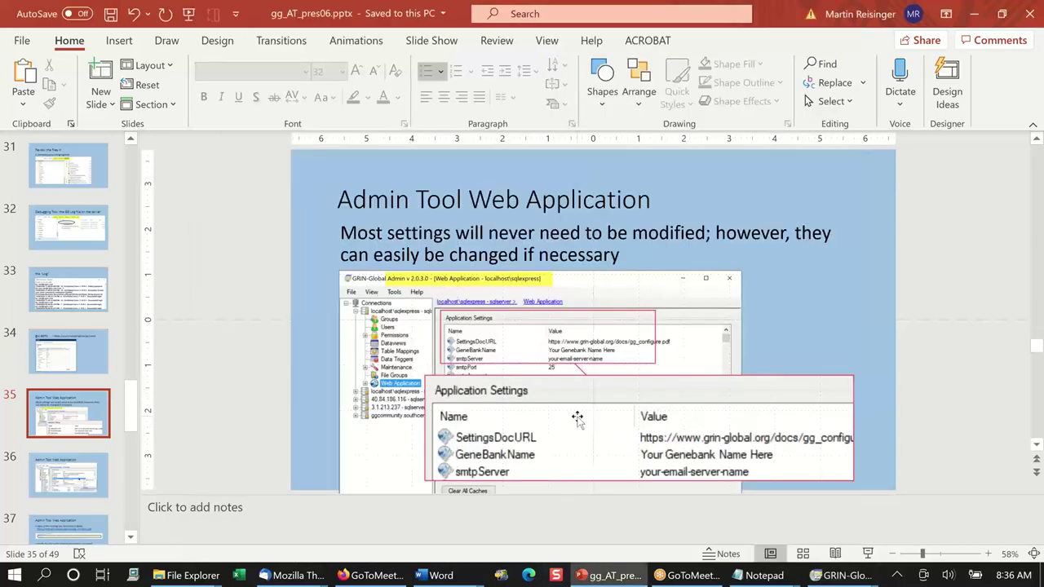
pyautogui.scroll(-1, 577, 419)
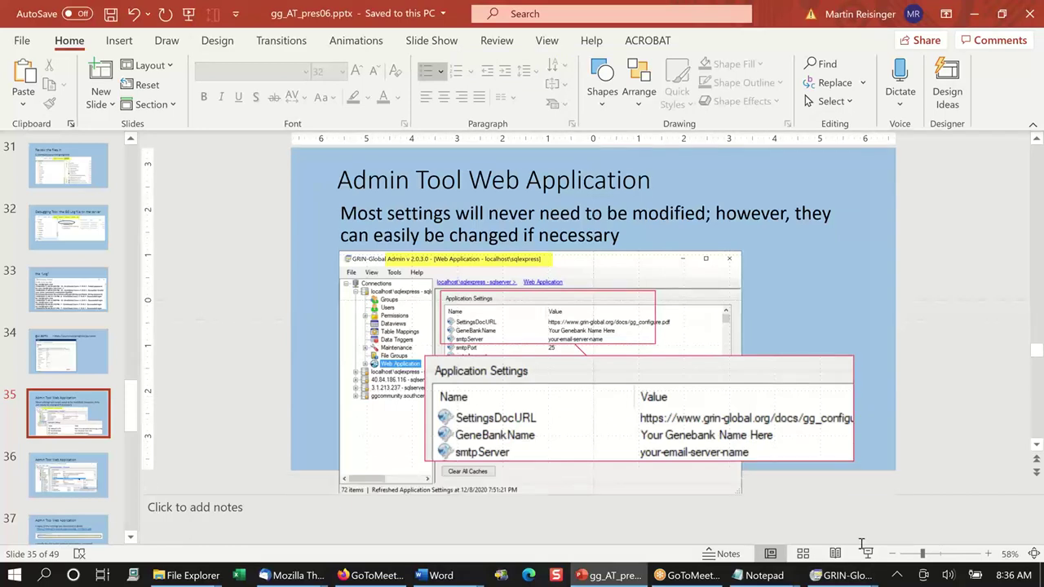
pyautogui.click(868, 554)
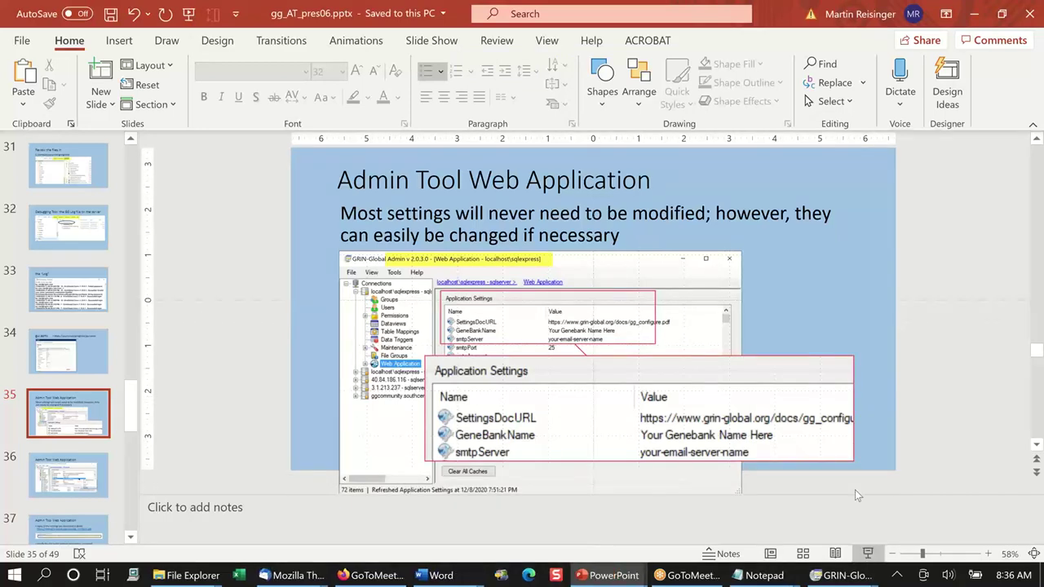
# - Advance through the Necessary Customizations and troubleshooting slides, then end the show on slide 35
pyautogui.press('Right')
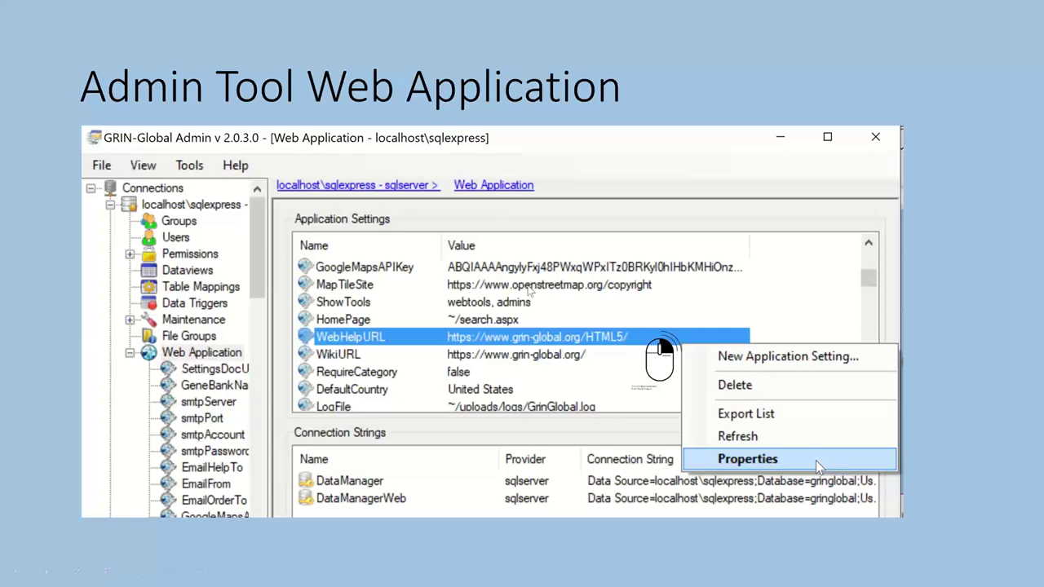
pyautogui.press('Right')
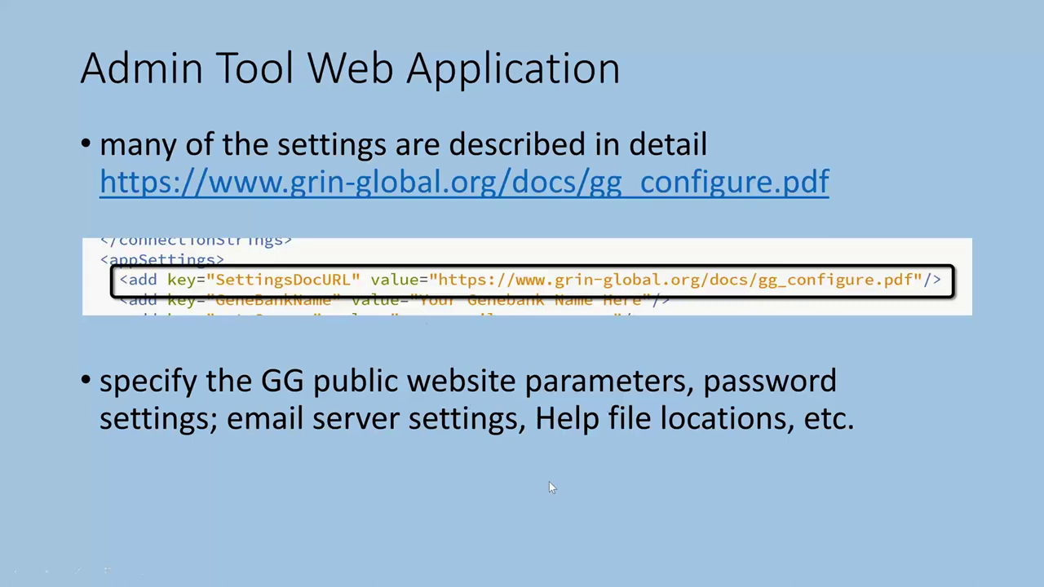
pyautogui.press('Right')
pyautogui.press('Right')
pyautogui.press('Right')
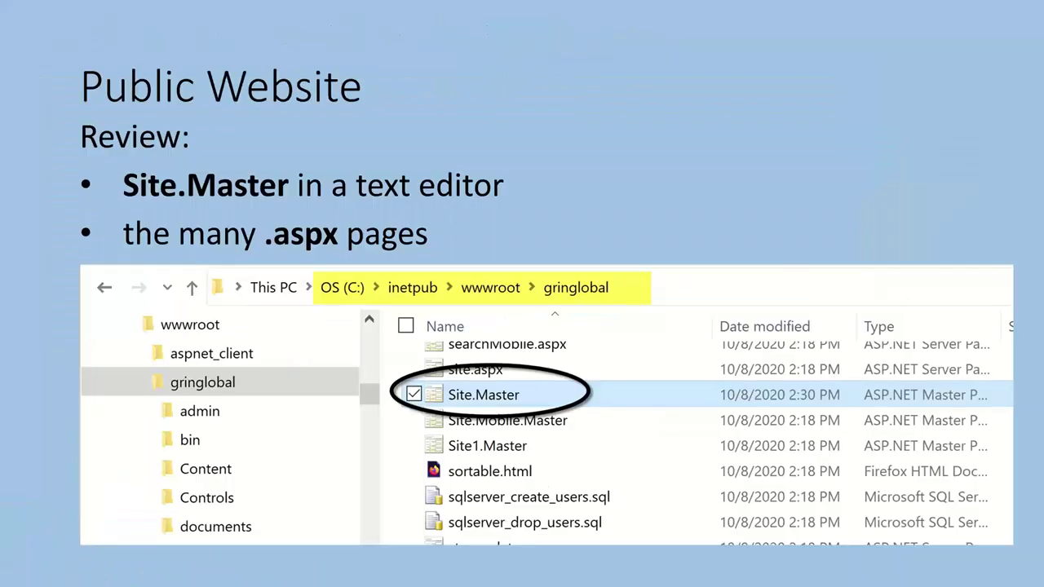
pyautogui.press('Right')
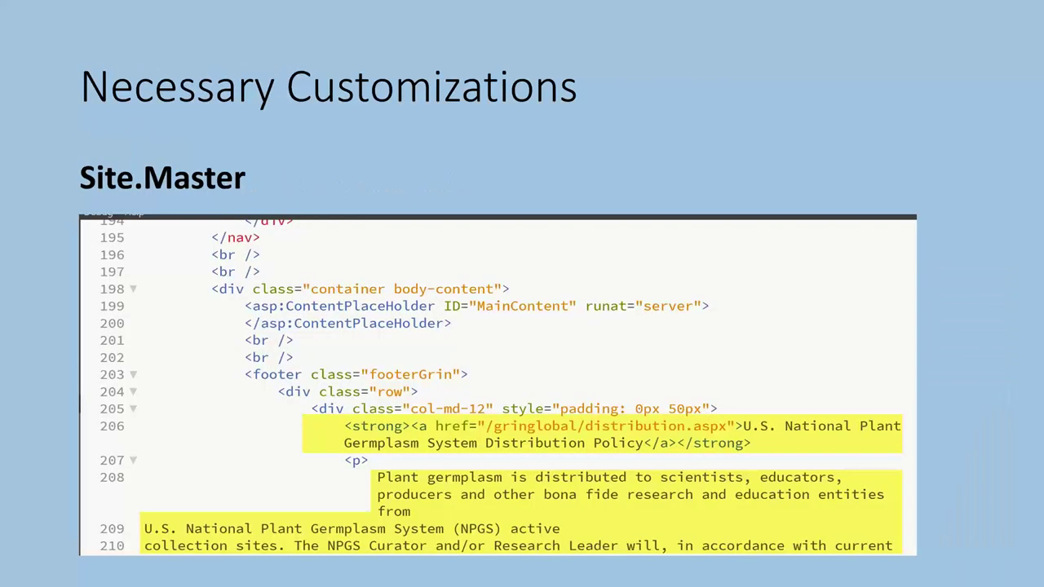
pyautogui.press('Right')
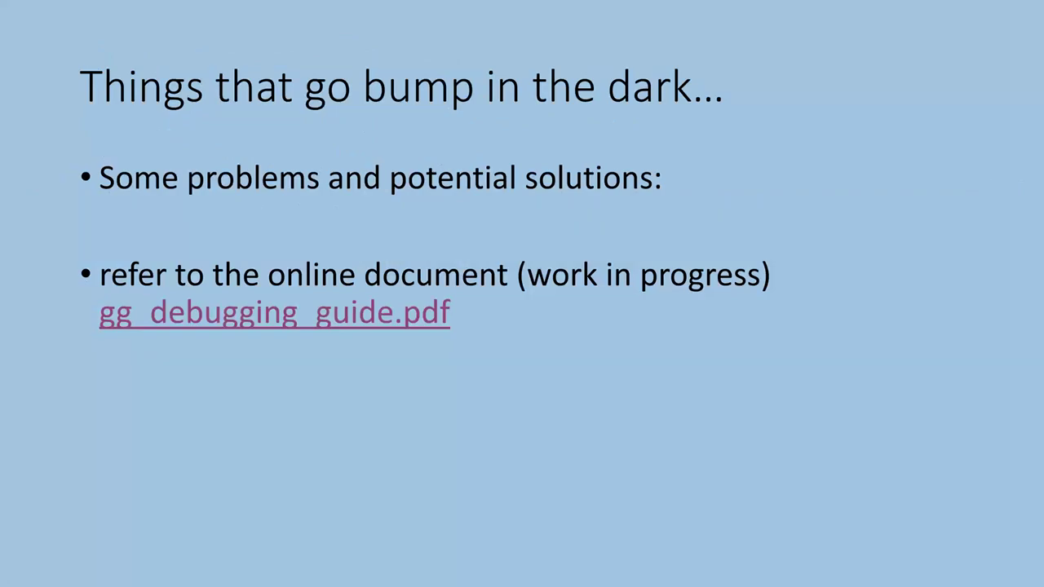
pyautogui.press('Right')
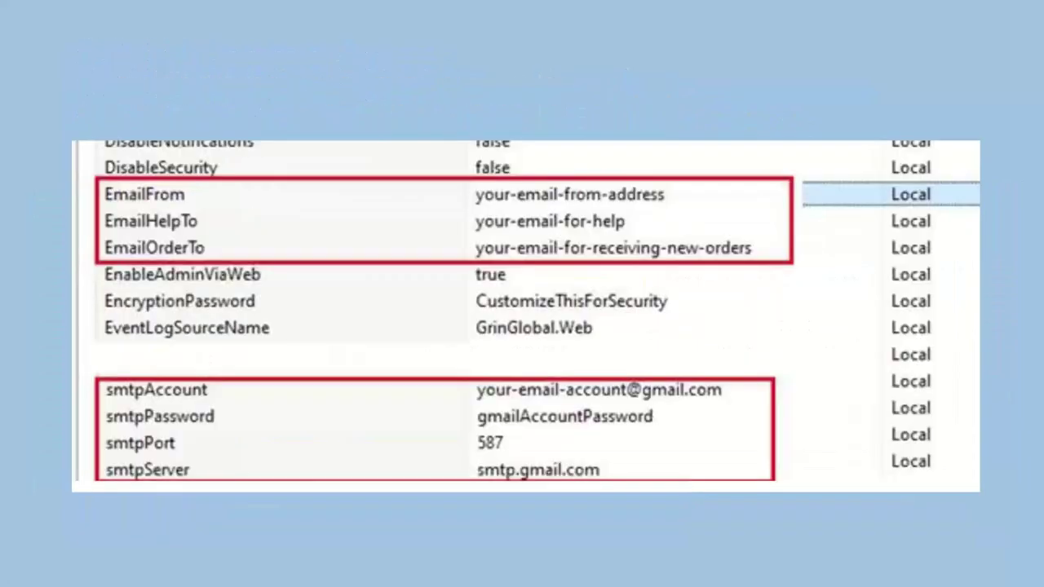
pyautogui.press('Right')
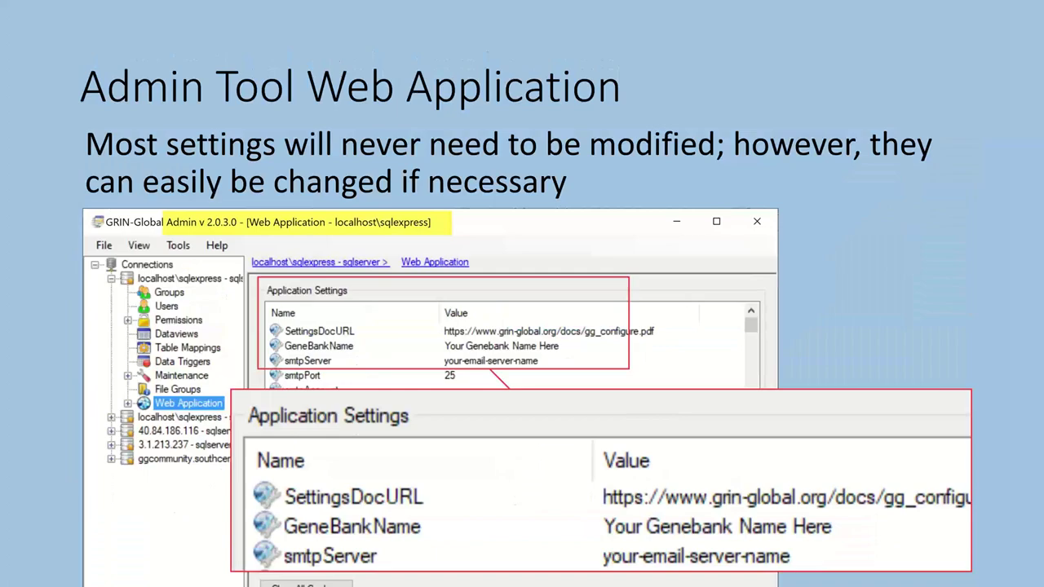
pyautogui.press('Escape')
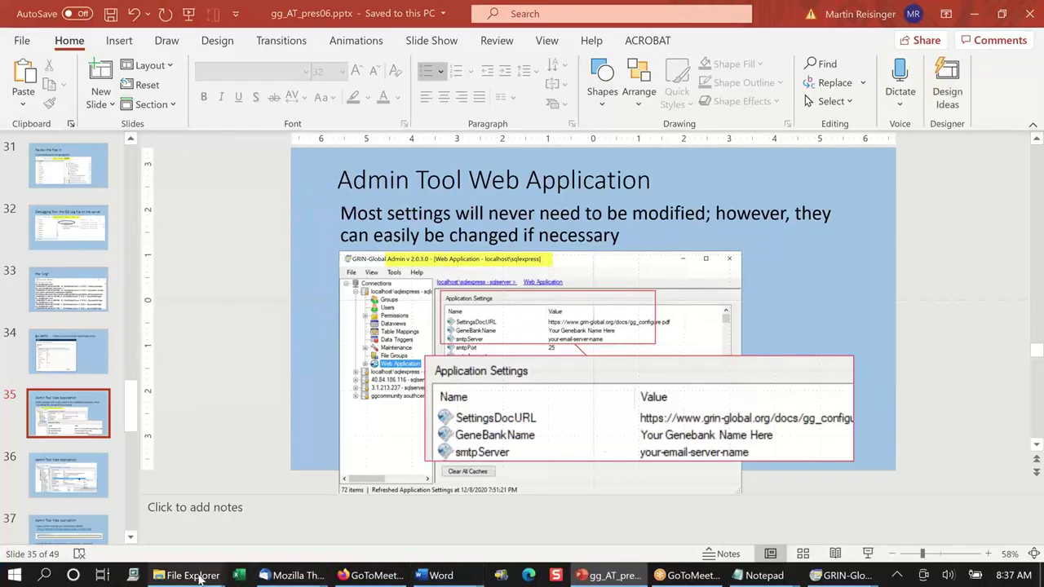
# - Switch to the File Explorer window showing the GRIN-Global Curator Tool folder
pyautogui.moveTo(200, 577)
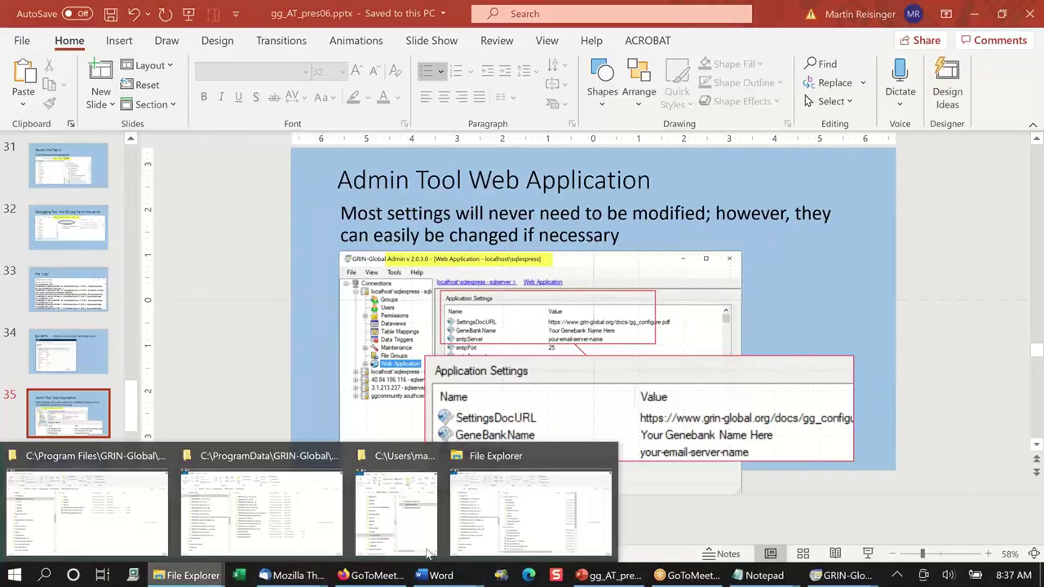
pyautogui.click(494, 523)
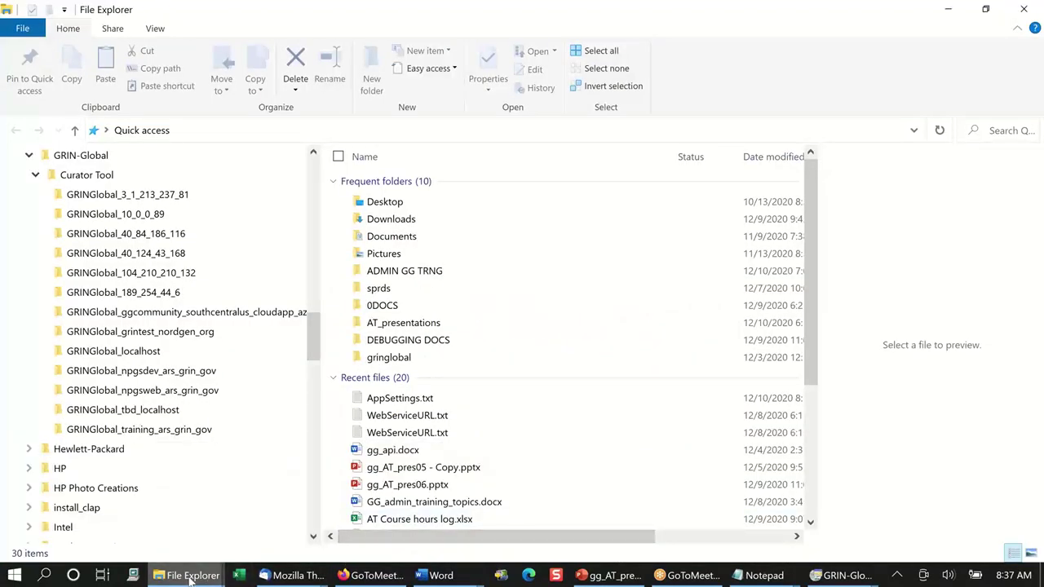
pyautogui.moveTo(192, 577)
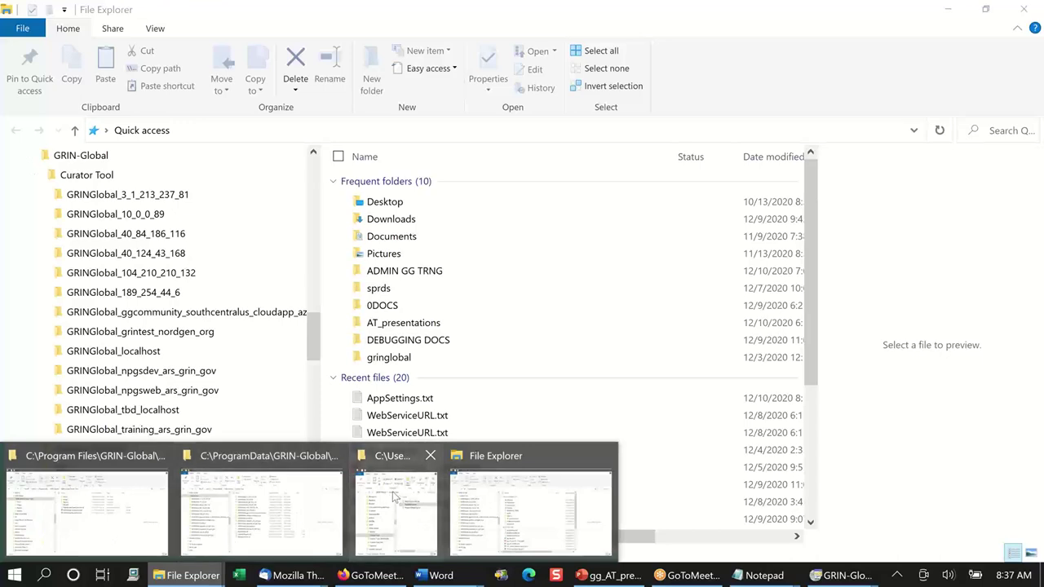
pyautogui.moveTo(395, 496)
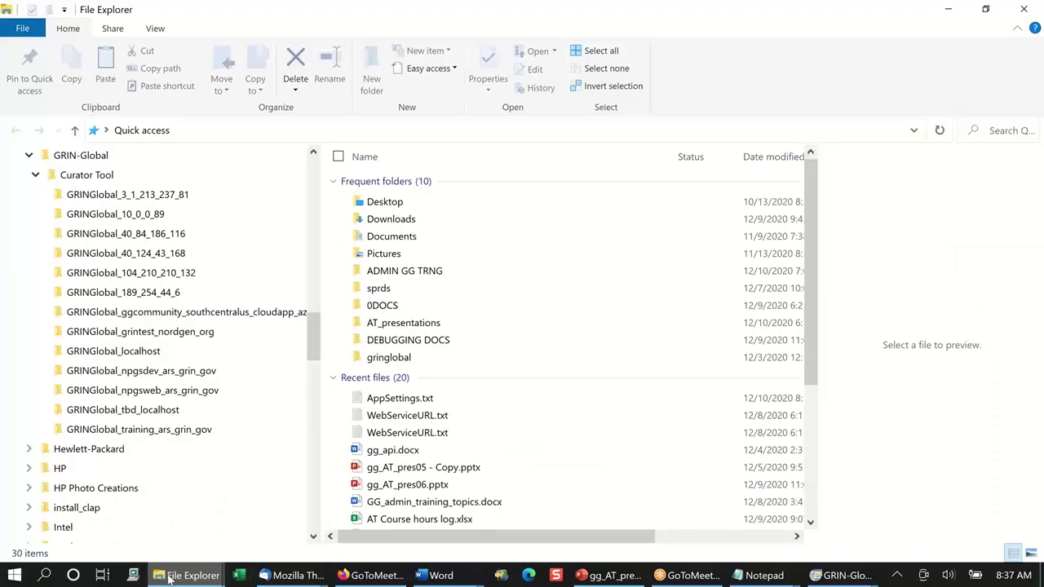
pyautogui.click(187, 571)
pyautogui.moveTo(178, 520)
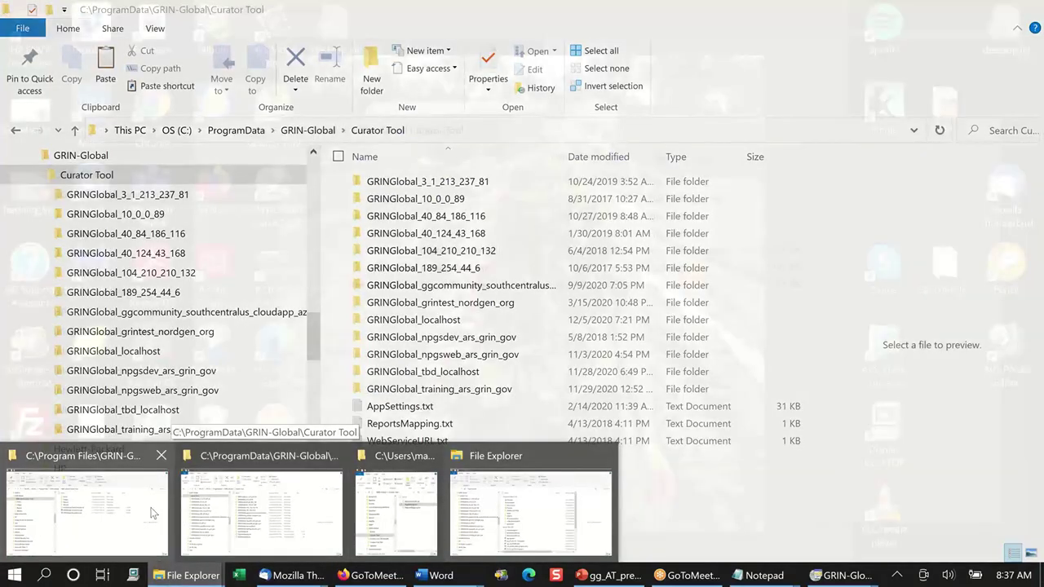
pyautogui.click(162, 518)
# - Browse to C:\inetpub\wwwroot\gringlobal and scroll its file list down to Web.config
pyautogui.scroll(2, 167, 387)
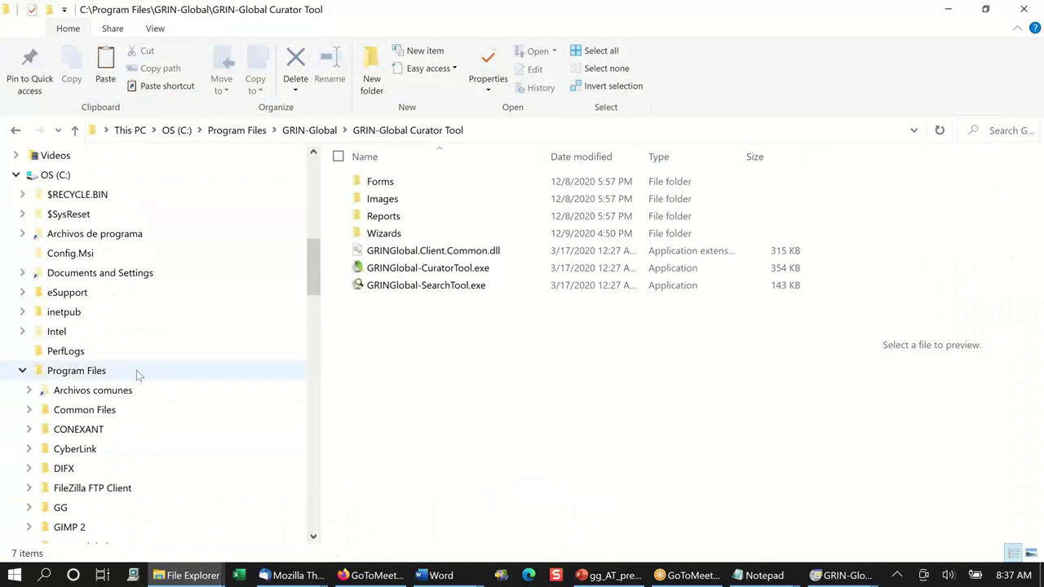
pyautogui.click(22, 315)
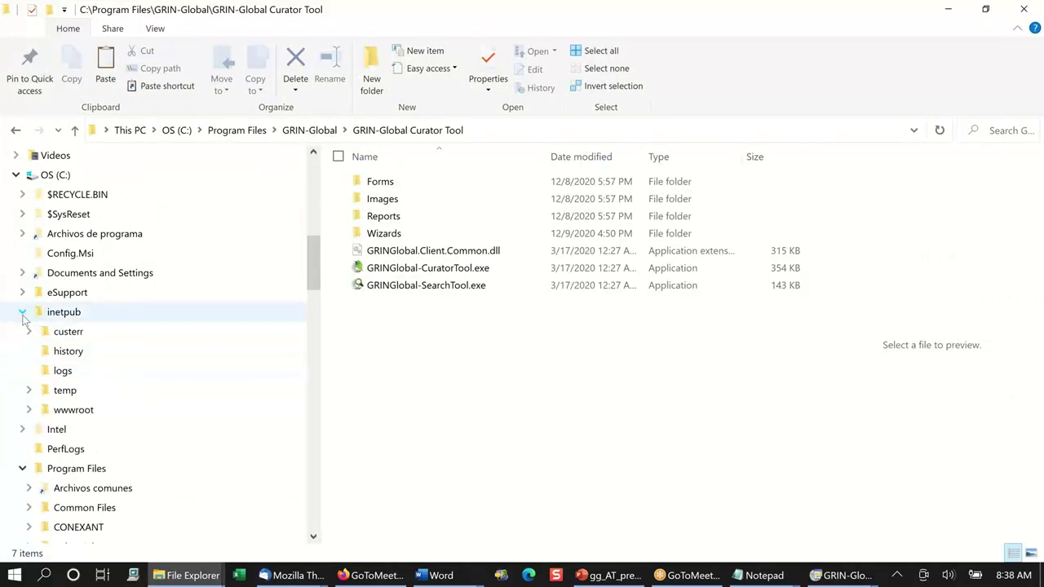
pyautogui.scroll(-2, 126, 338)
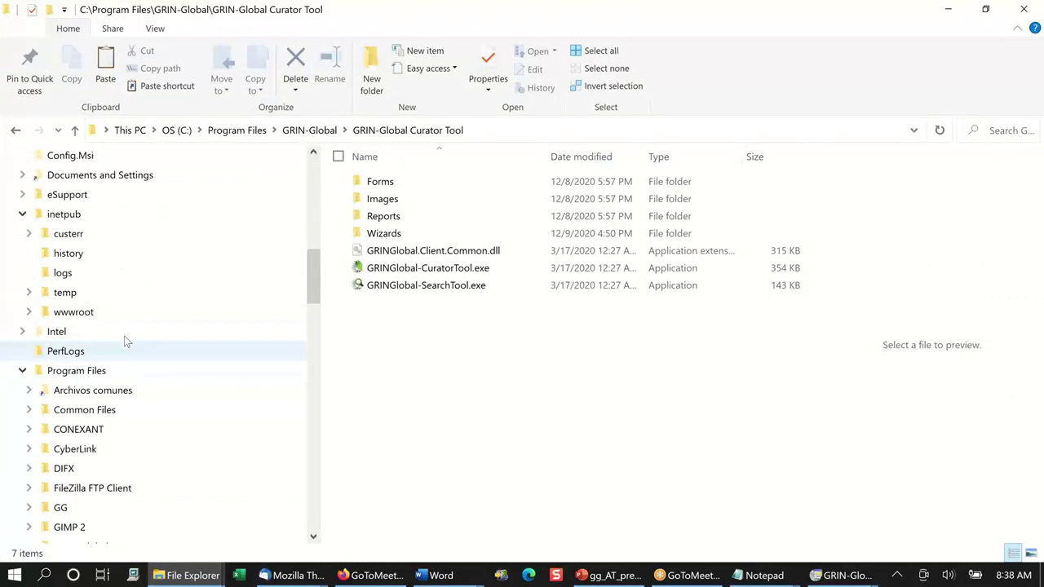
pyautogui.click(30, 313)
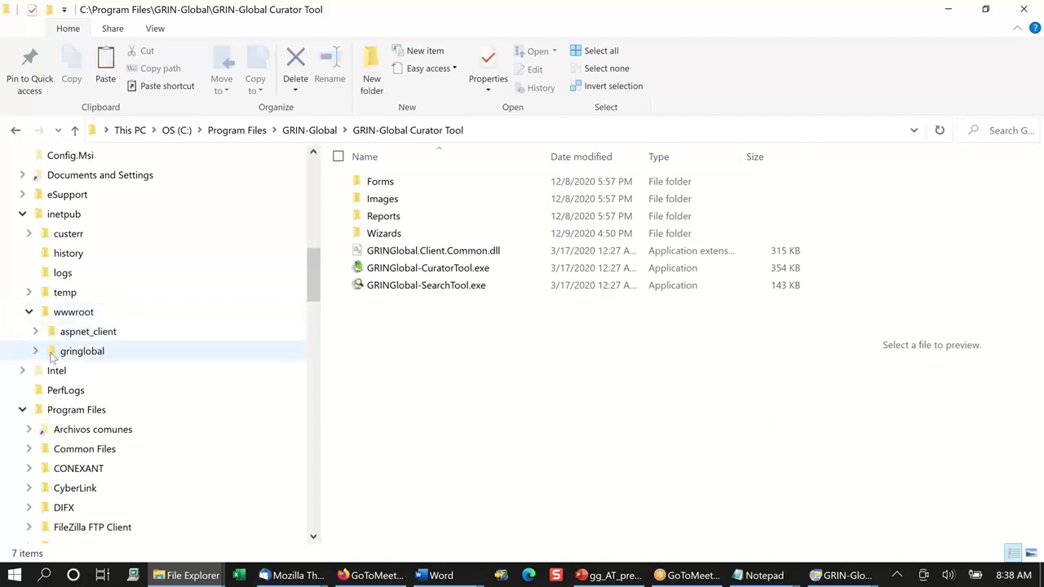
pyautogui.click(36, 350)
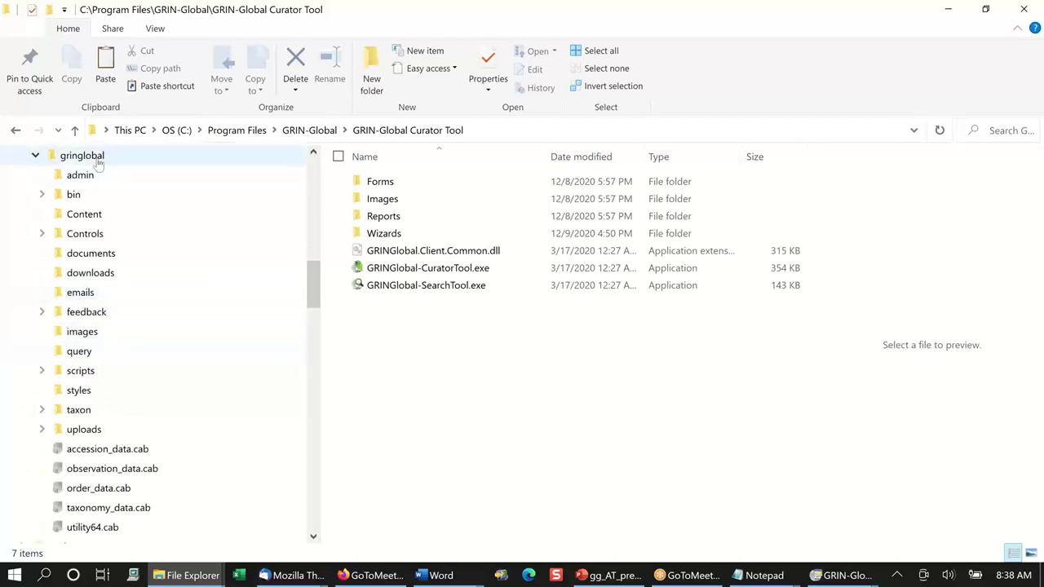
pyautogui.click(109, 163)
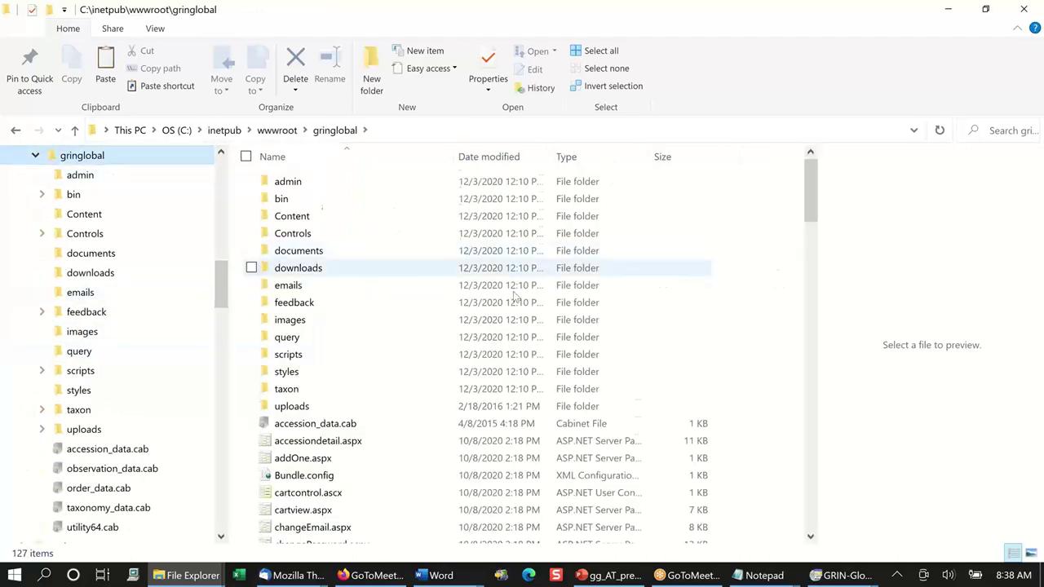
pyautogui.scroll(-2, 367, 269)
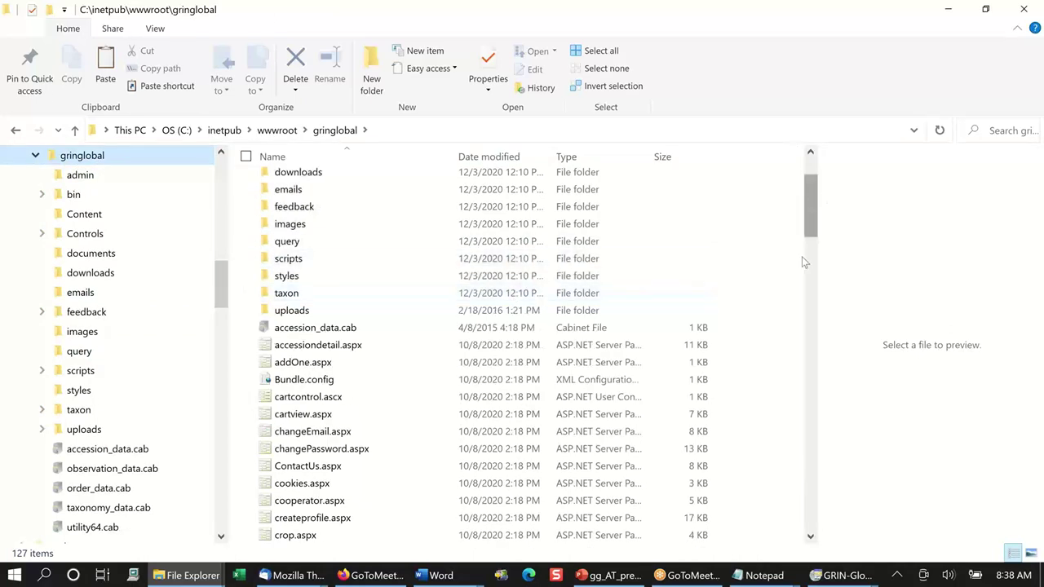
pyautogui.moveTo(804, 256); pyautogui.dragTo(806, 493)
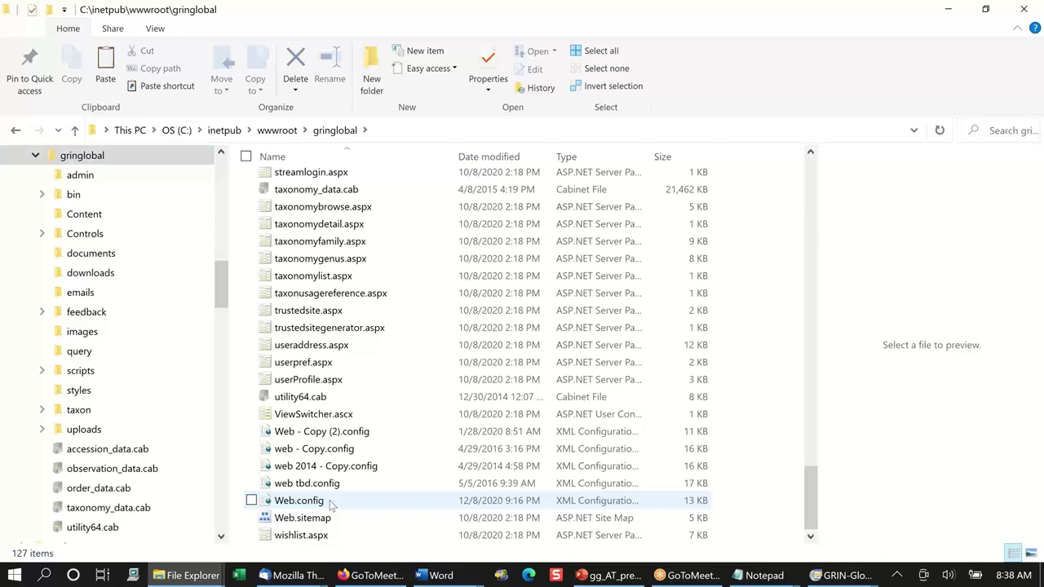
# - Open the gringlobal folder as a Brackets project from its right-click menu
pyautogui.rightClick(331, 506)
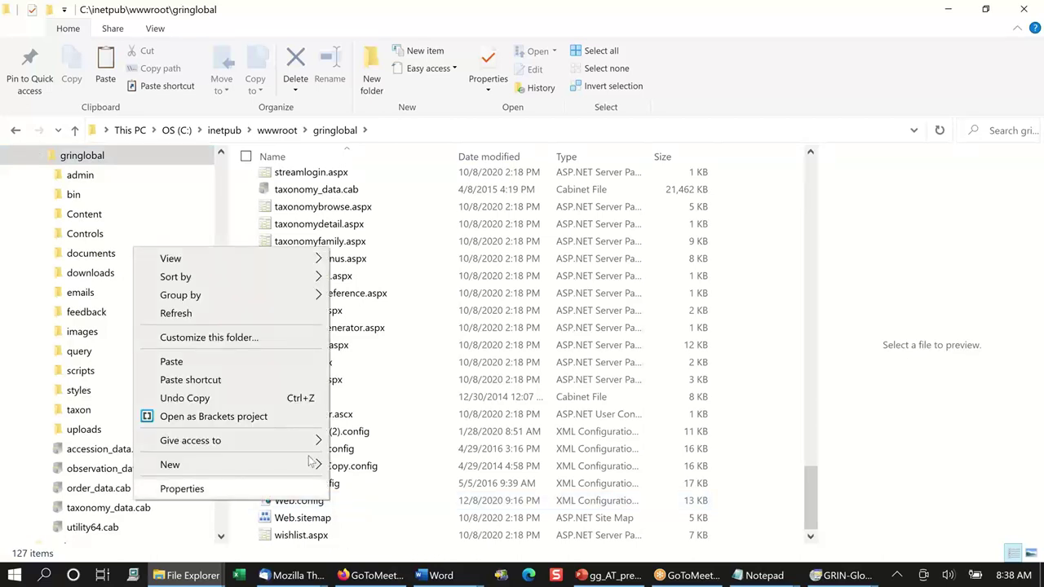
pyautogui.click(275, 417)
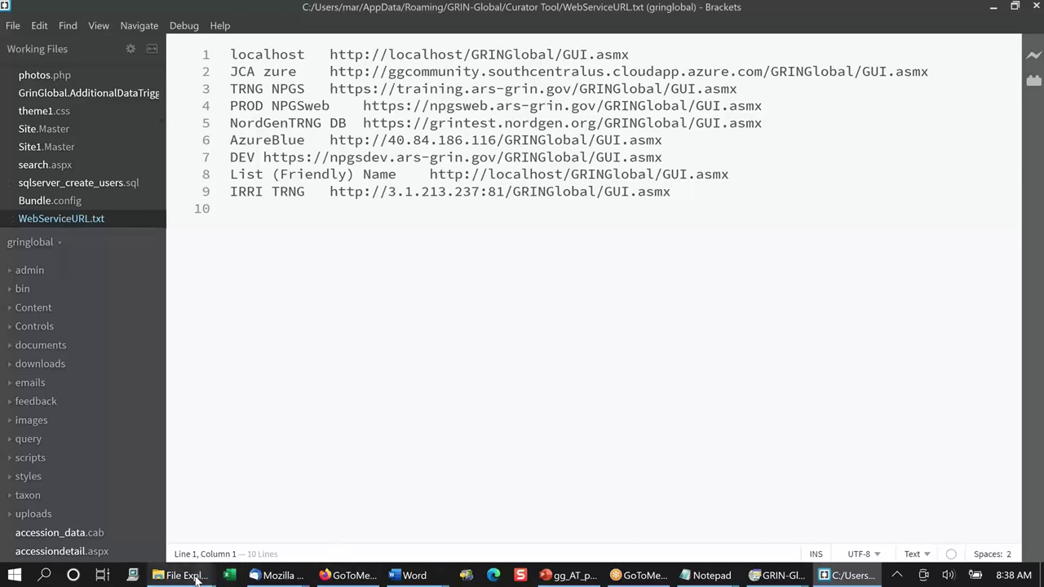
pyautogui.moveTo(186, 576)
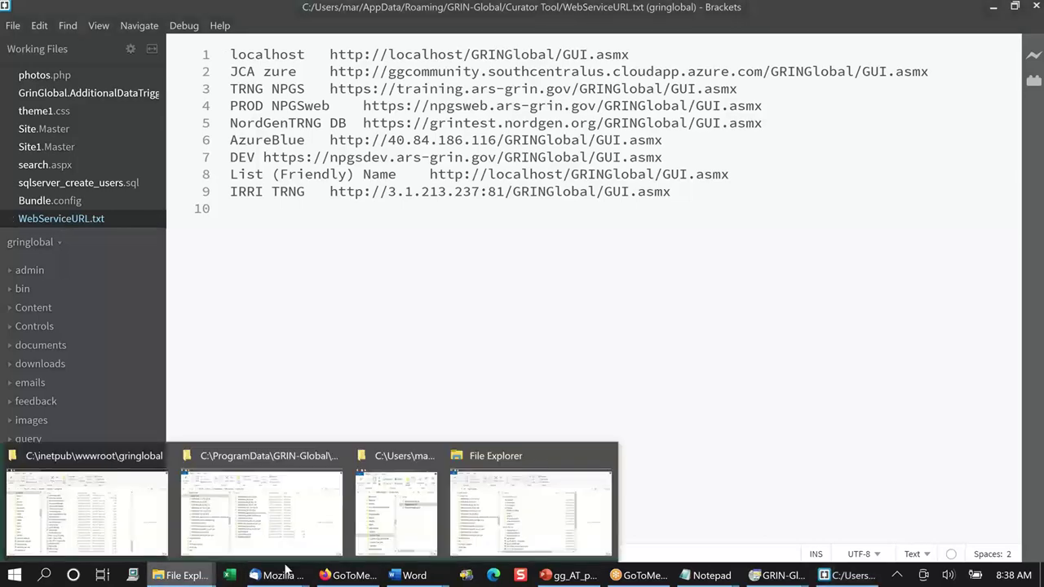
# - Open the gringlobal folder's Web.config with Brackets
pyautogui.click(524, 508)
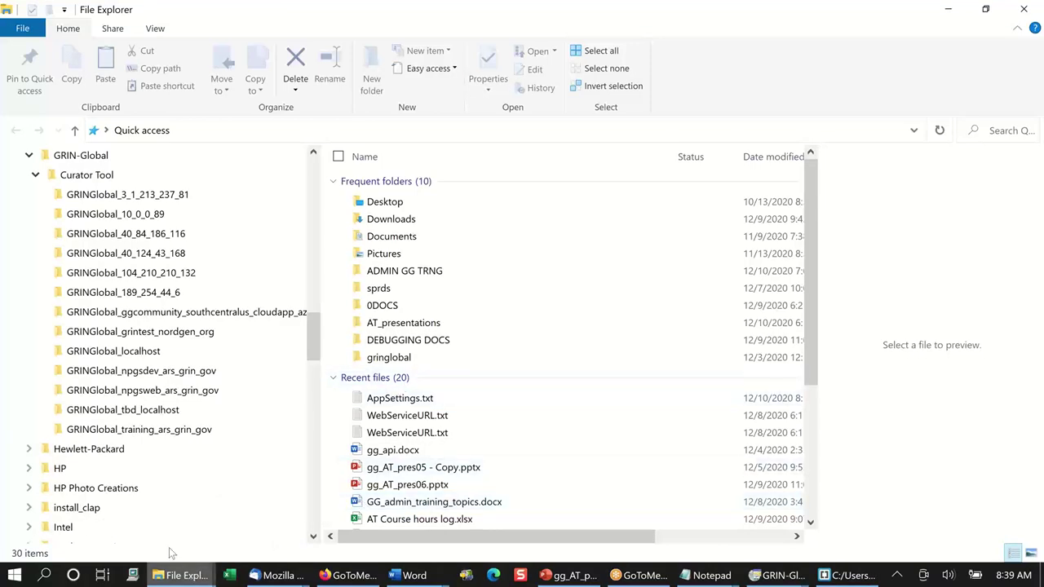
pyautogui.click(249, 502)
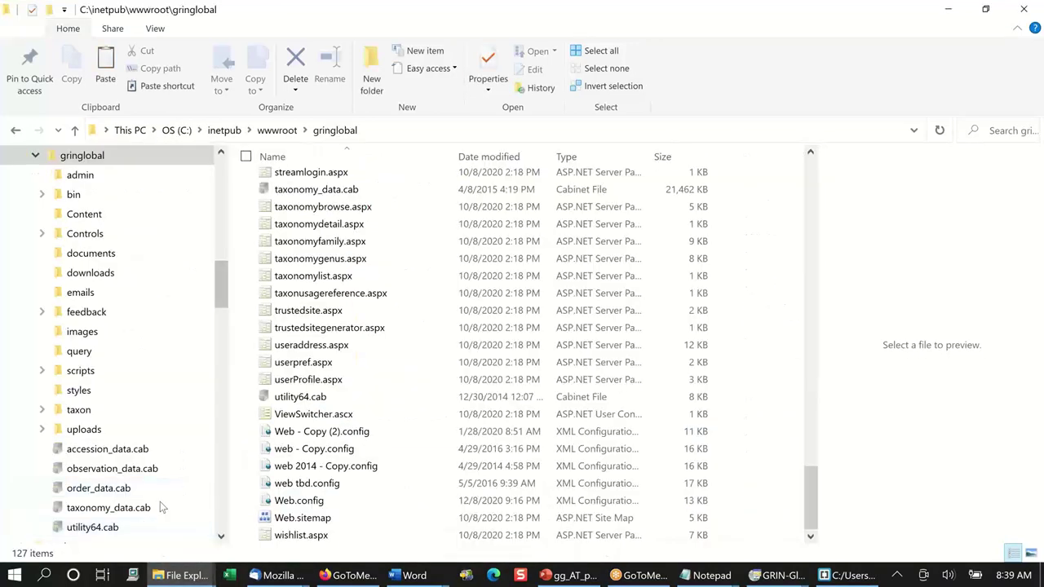
pyautogui.click(323, 504)
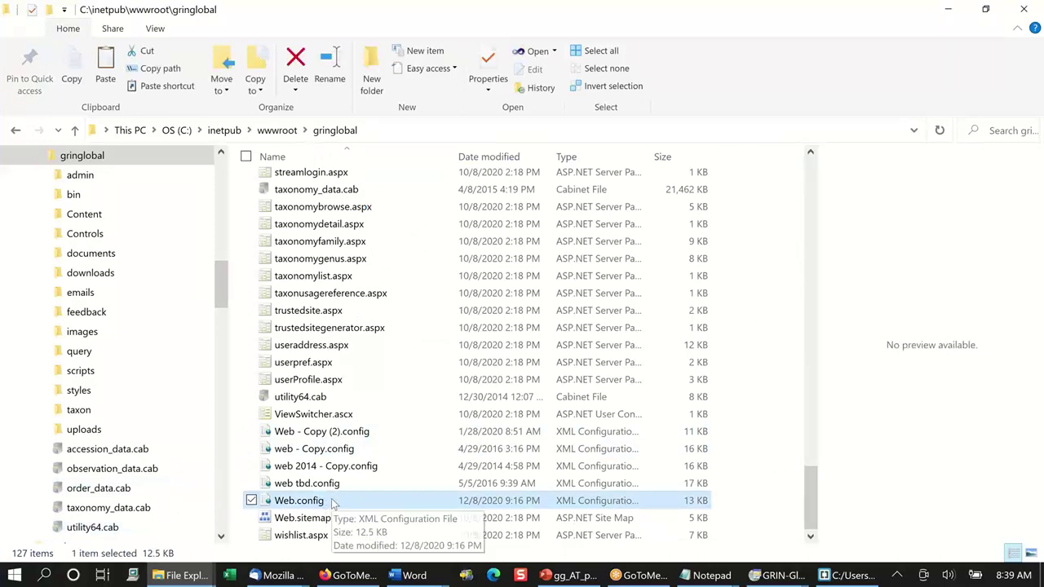
pyautogui.rightClick(332, 504)
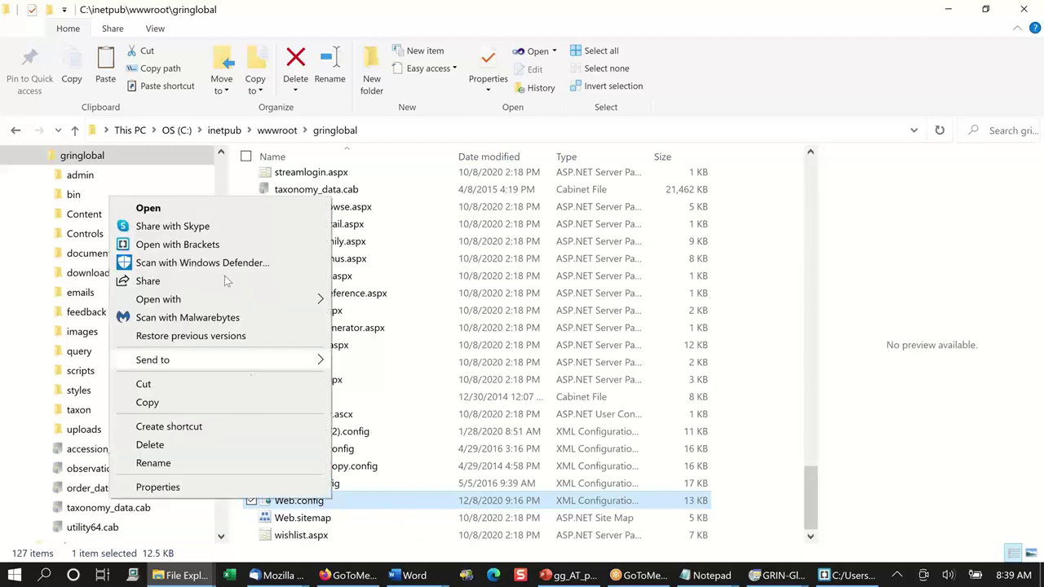
pyautogui.click(195, 247)
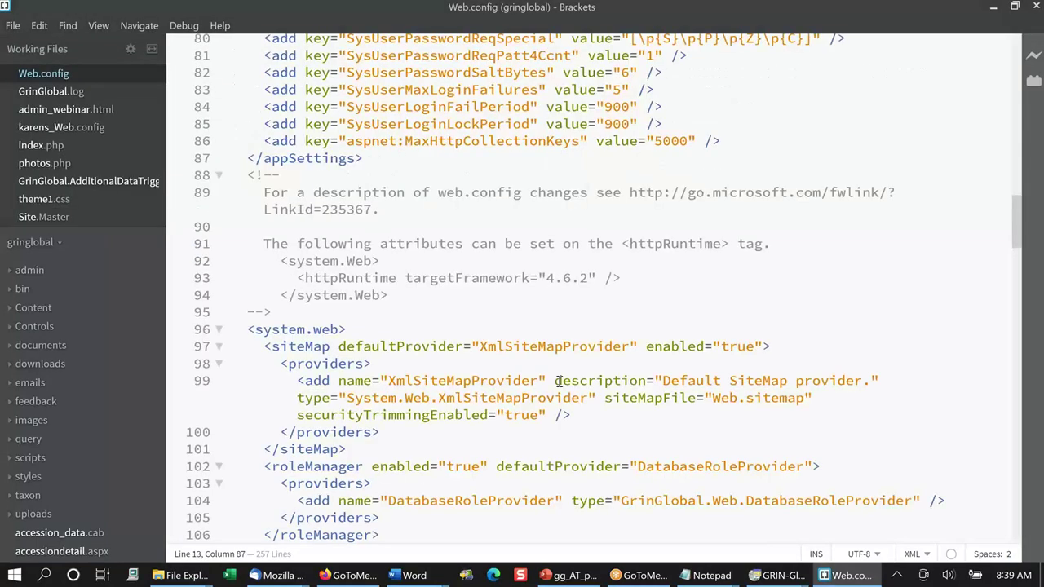
# - Scroll through Web.config's appSettings keys, ending at SettingsDocURL on line 12
pyautogui.scroll(10, 559, 381)
pyautogui.scroll(3, 559, 381)
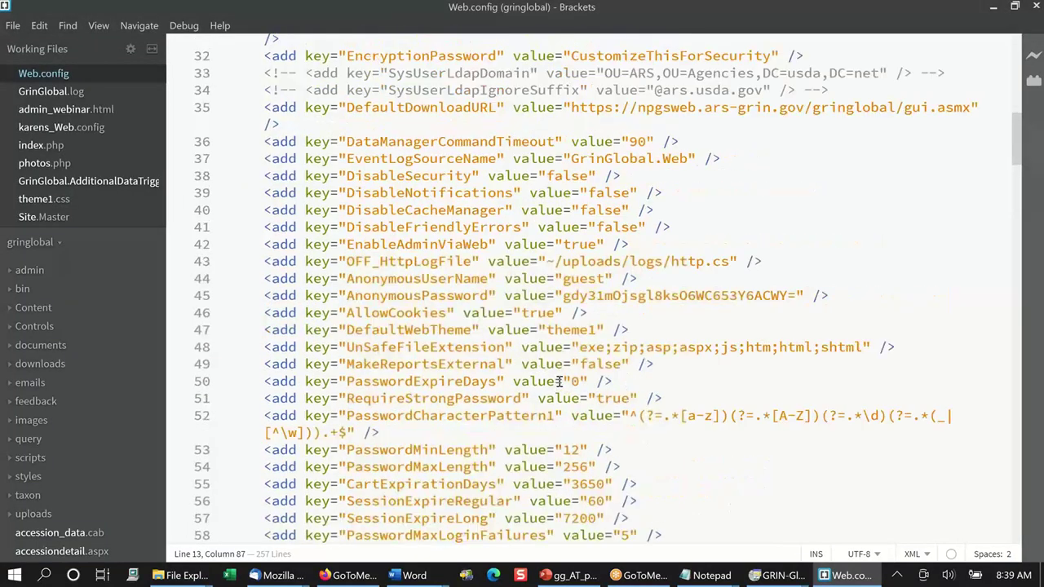
pyautogui.scroll(10, 559, 381)
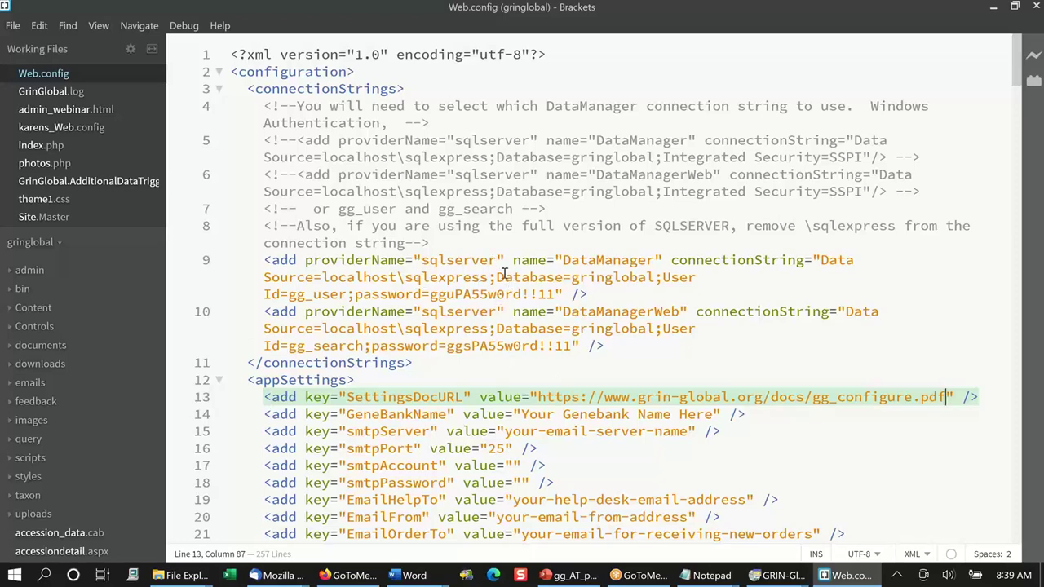
pyautogui.scroll(-1, 504, 274)
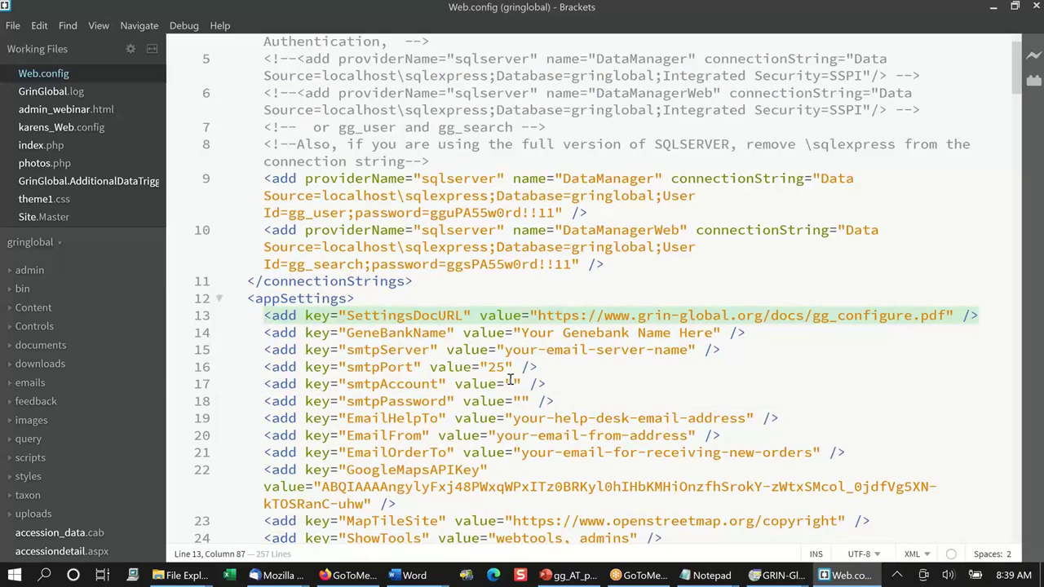
pyautogui.scroll(1, 512, 381)
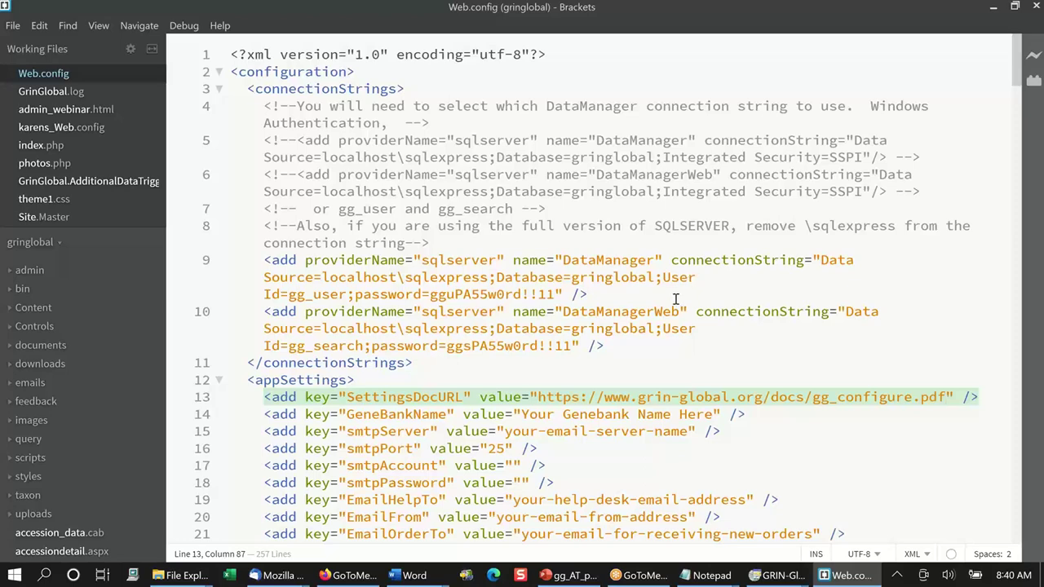
pyautogui.scroll(-2, 676, 299)
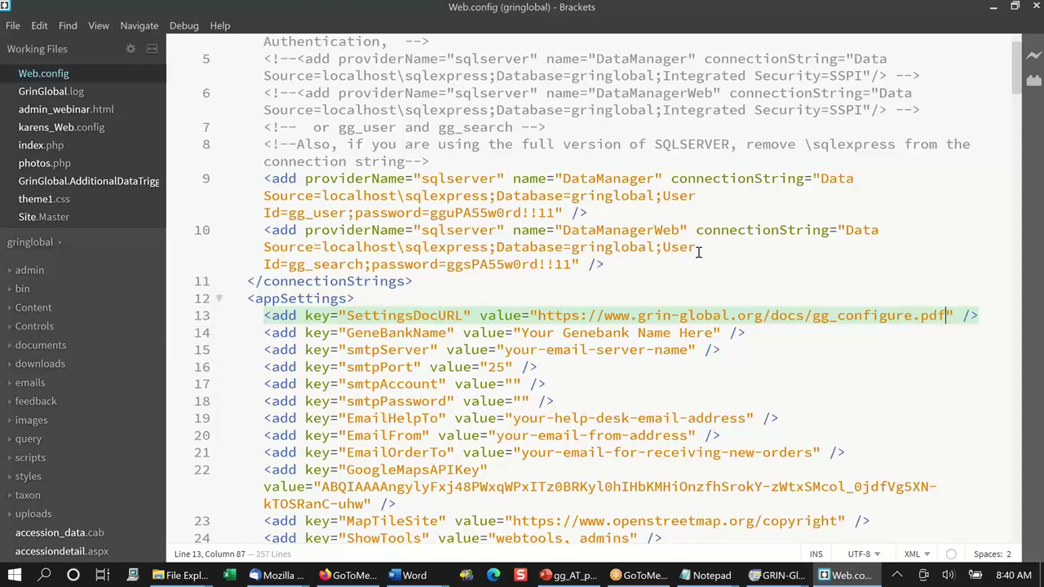
pyautogui.scroll(-2, 699, 252)
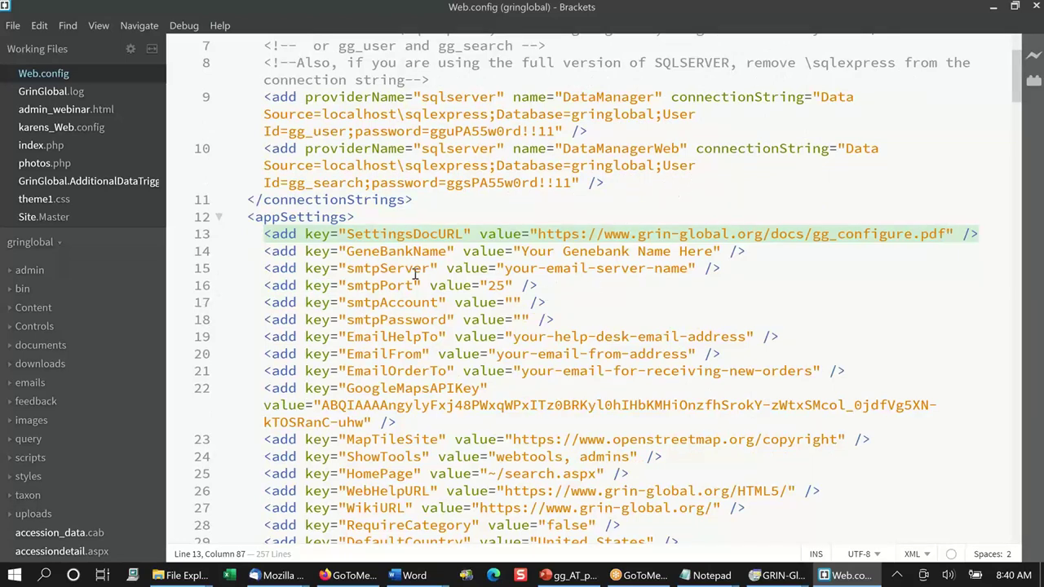
pyautogui.scroll(-2, 415, 275)
pyautogui.scroll(-1, 457, 244)
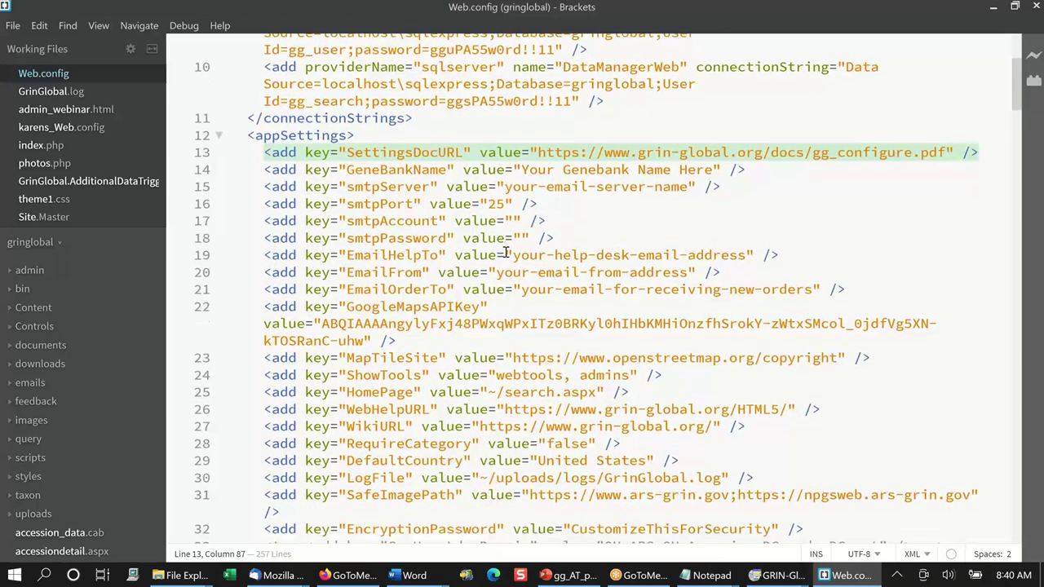
pyautogui.scroll(-5, 506, 254)
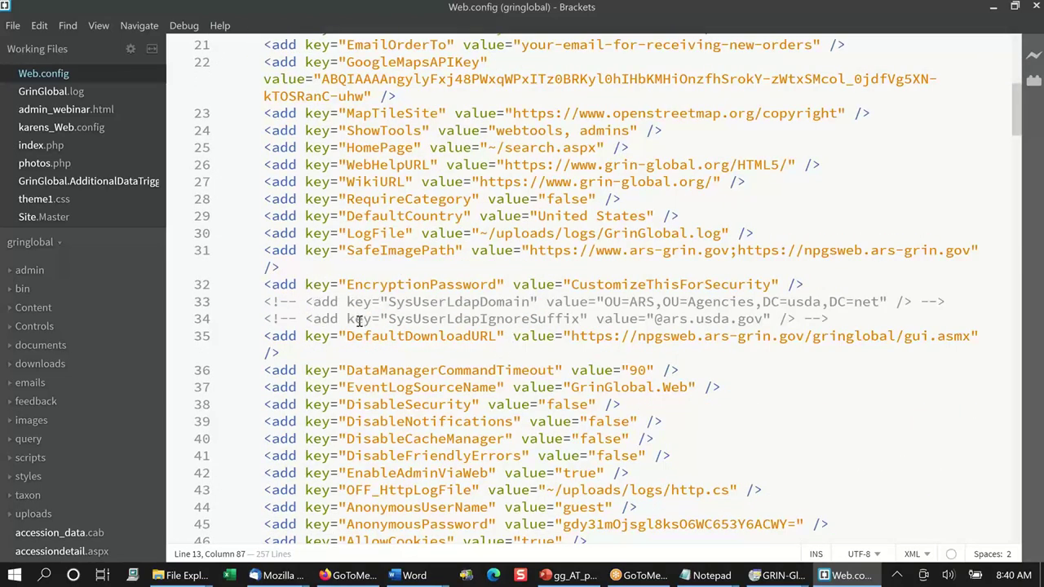
pyautogui.scroll(-6, 457, 335)
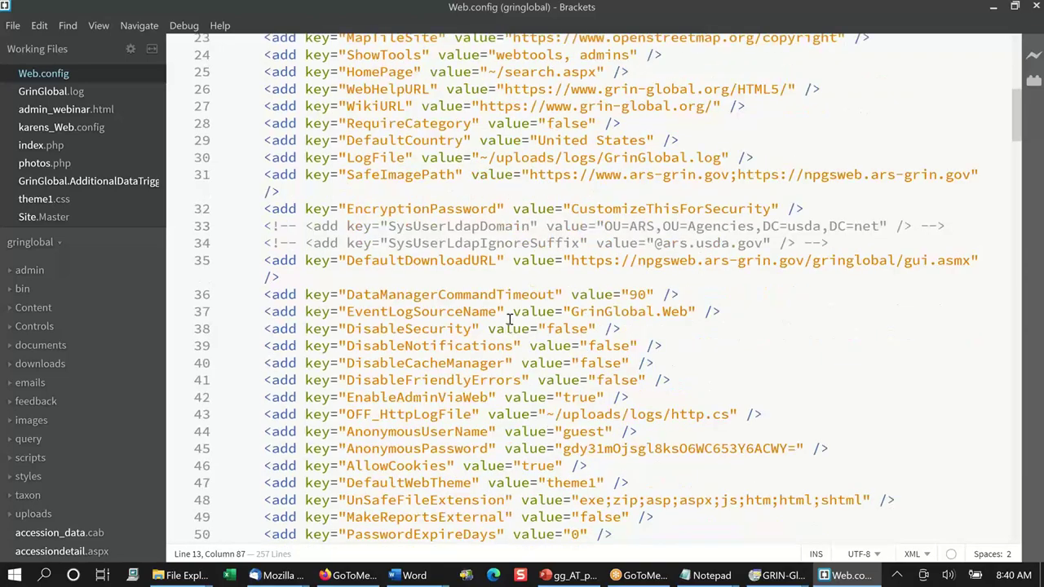
pyautogui.scroll(-2, 552, 349)
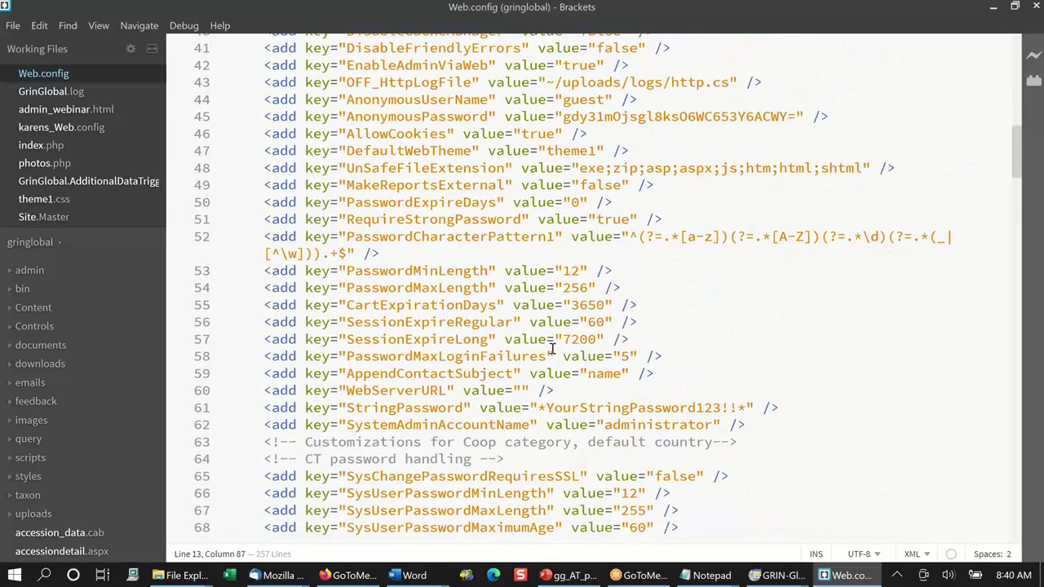
pyautogui.scroll(7, 552, 349)
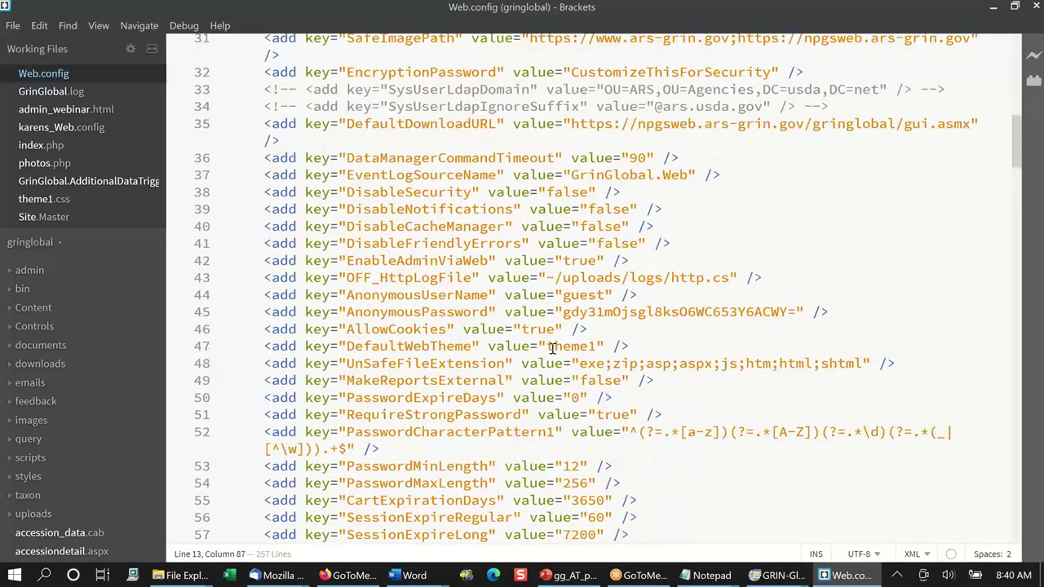
pyautogui.scroll(3, 553, 348)
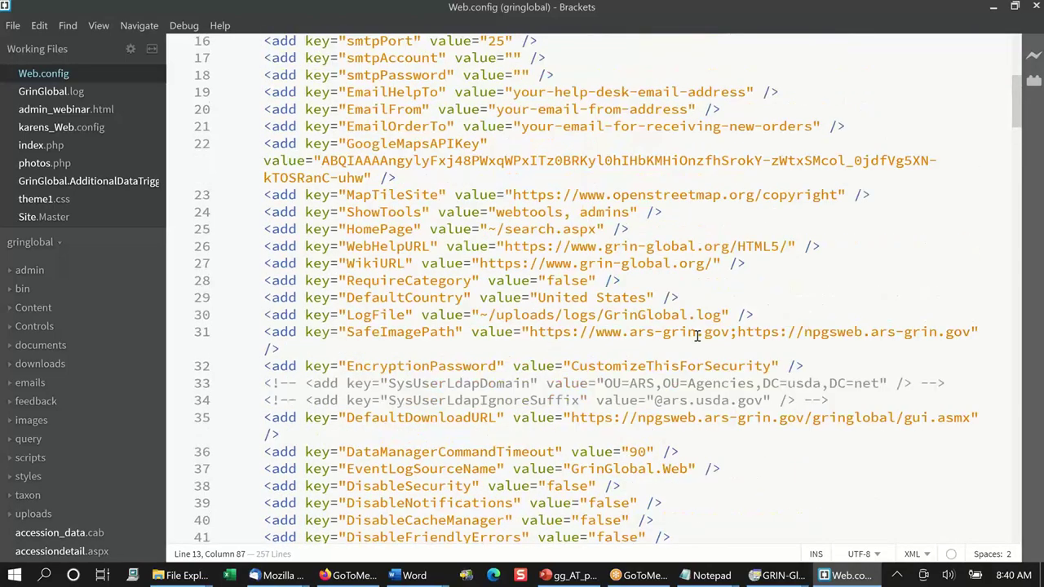
pyautogui.scroll(3, 698, 337)
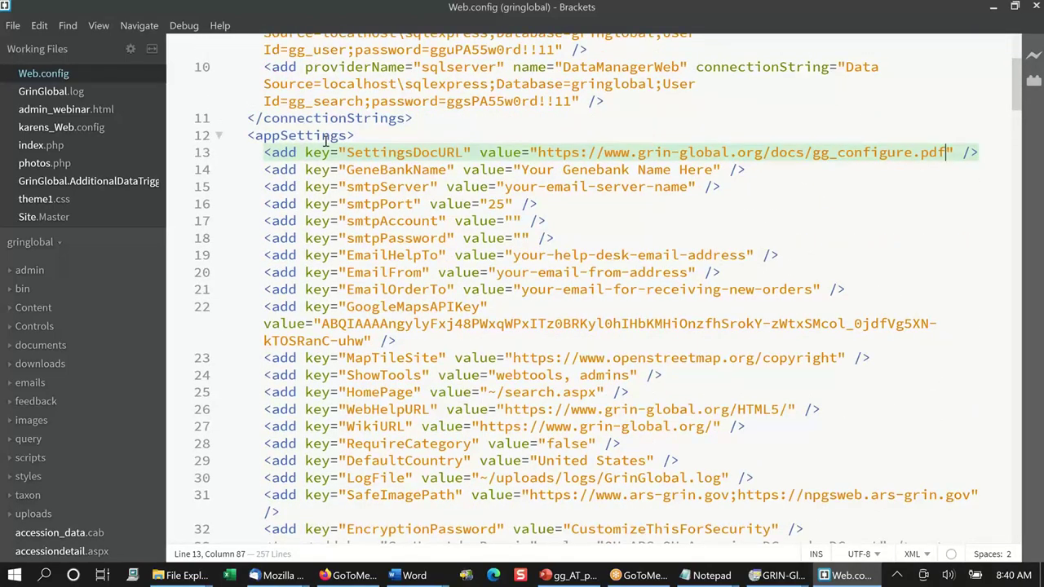